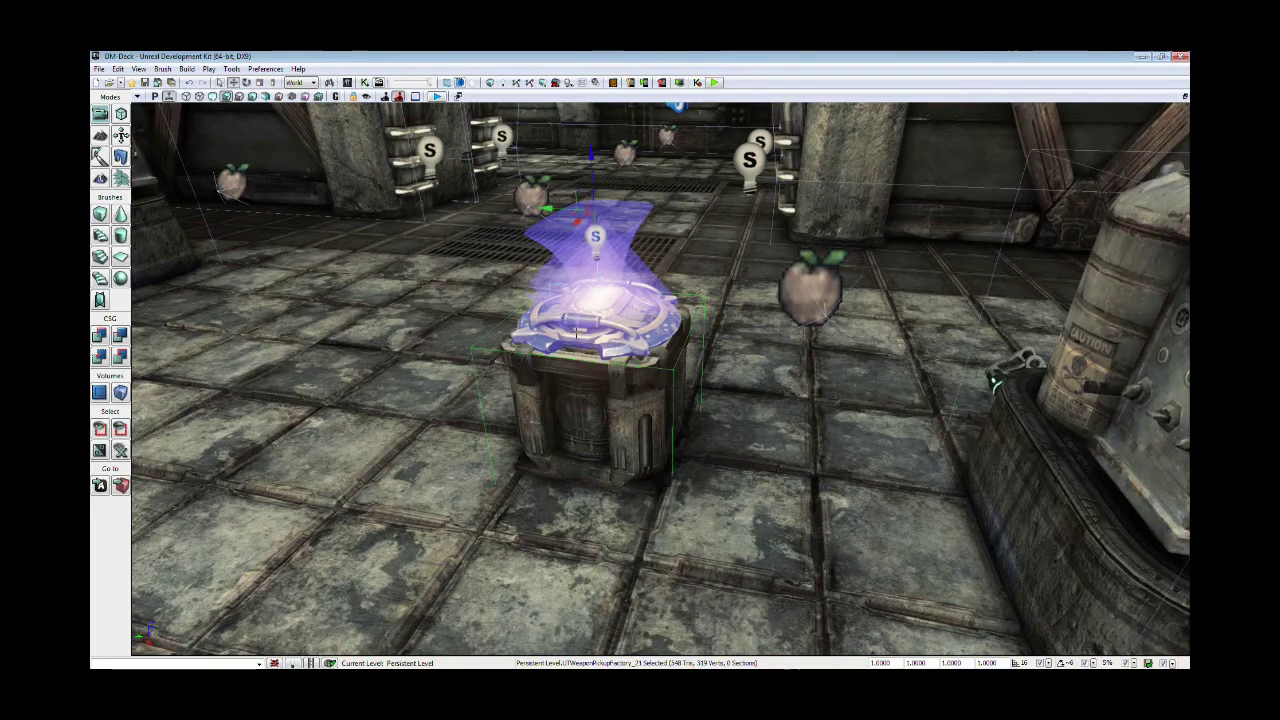
Step: Switch the weapon pickup's Weapon Pickup Class to UTWeap_RocketLauncher_Content and right-click the floor
double_click(576, 333)
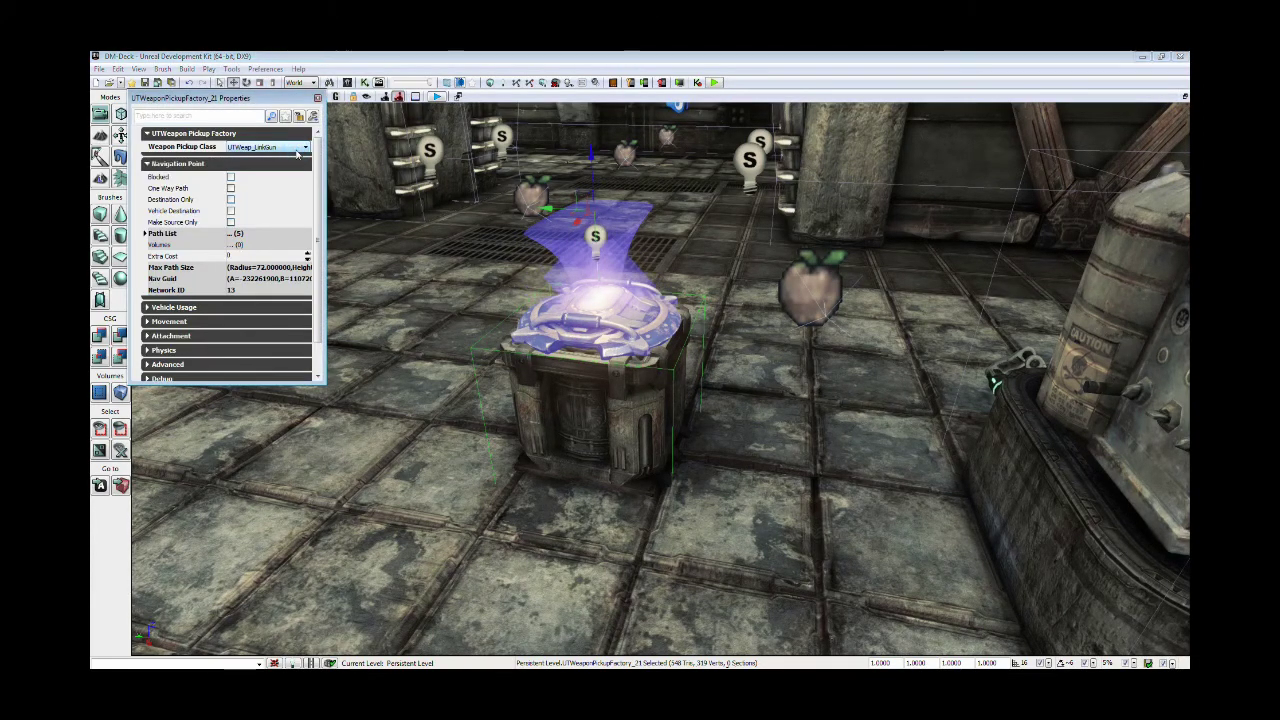
left_click(298, 149)
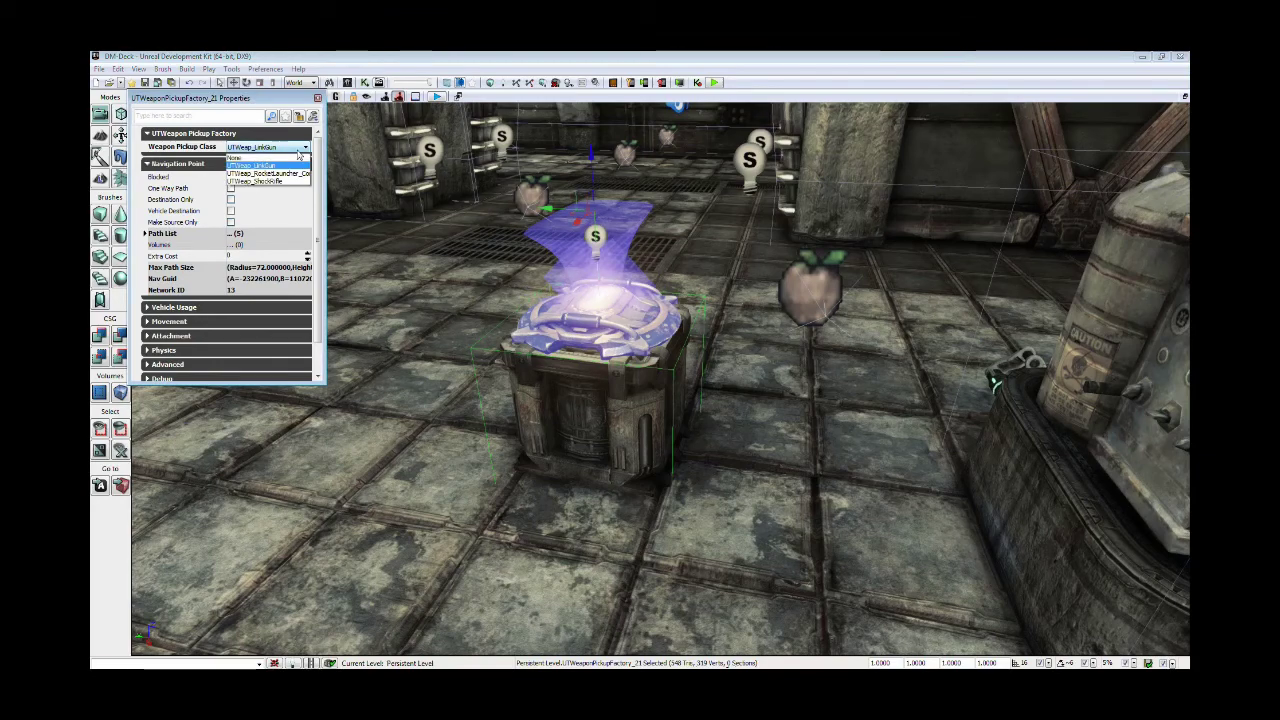
left_click(290, 173)
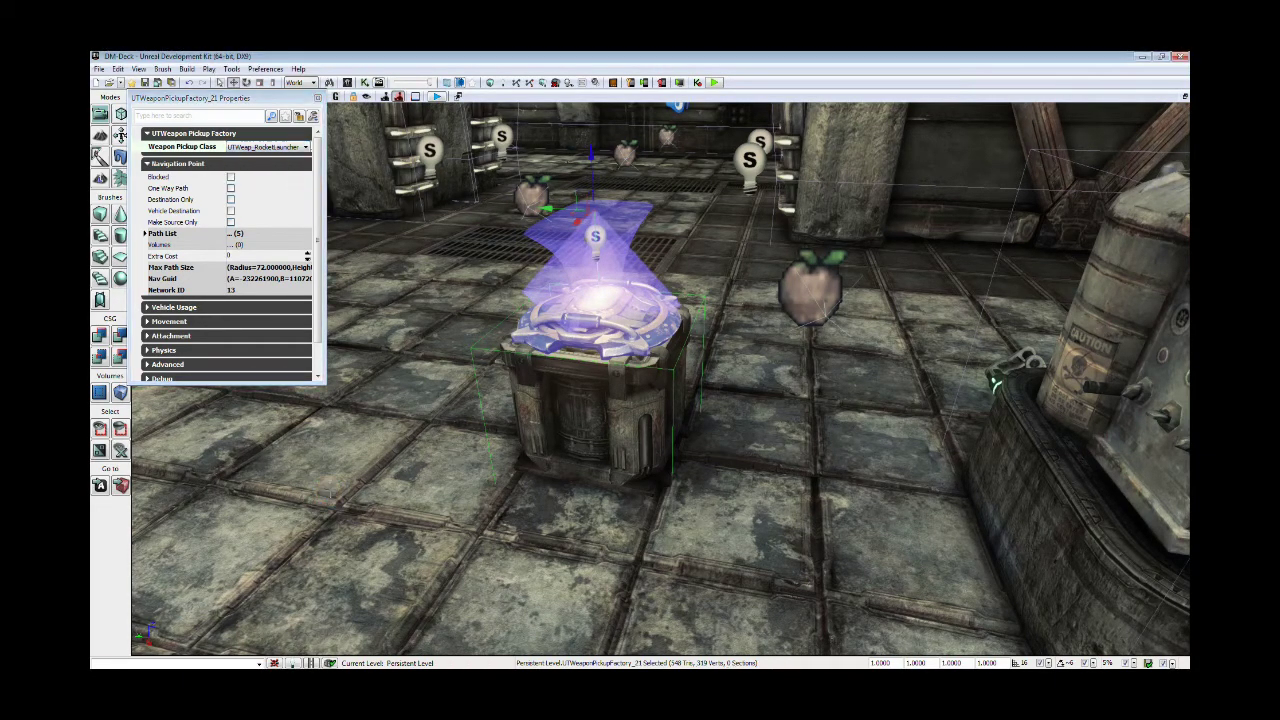
left_click(330, 494)
right_click(330, 494)
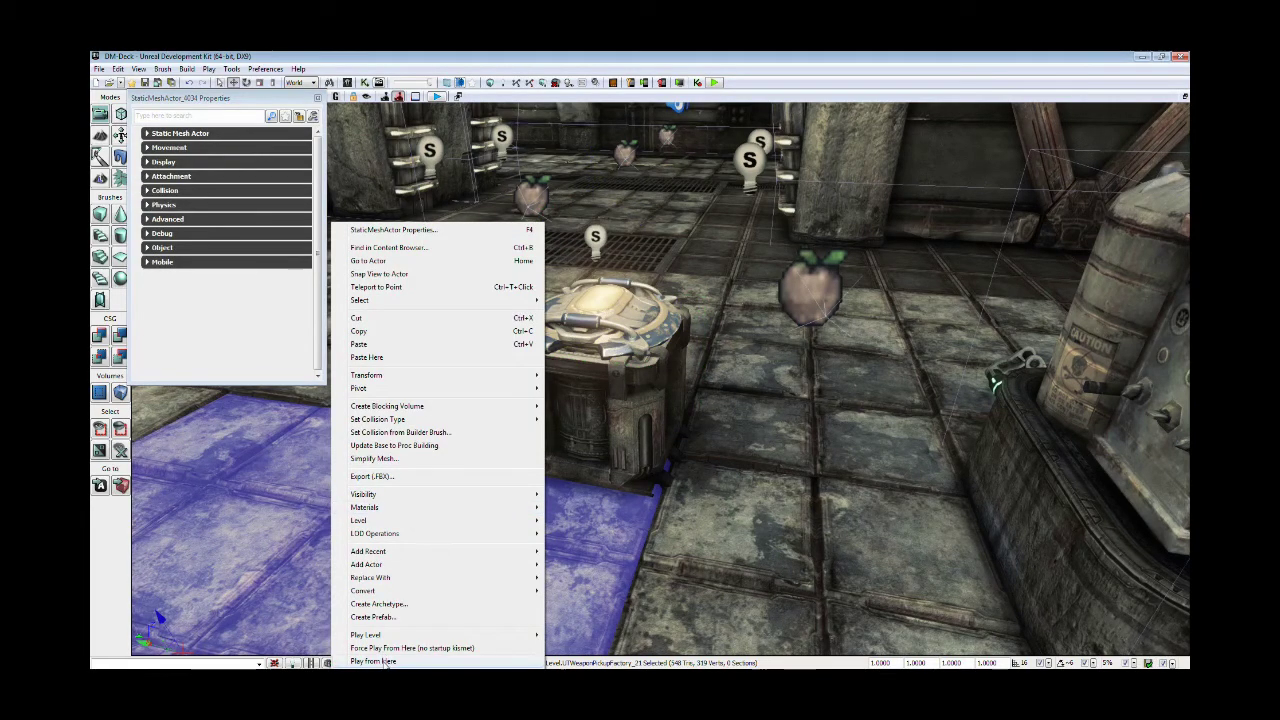
Step: Play the level from the floor spot, try the rocket launcher pickup, then exit the preview
left_click(386, 664)
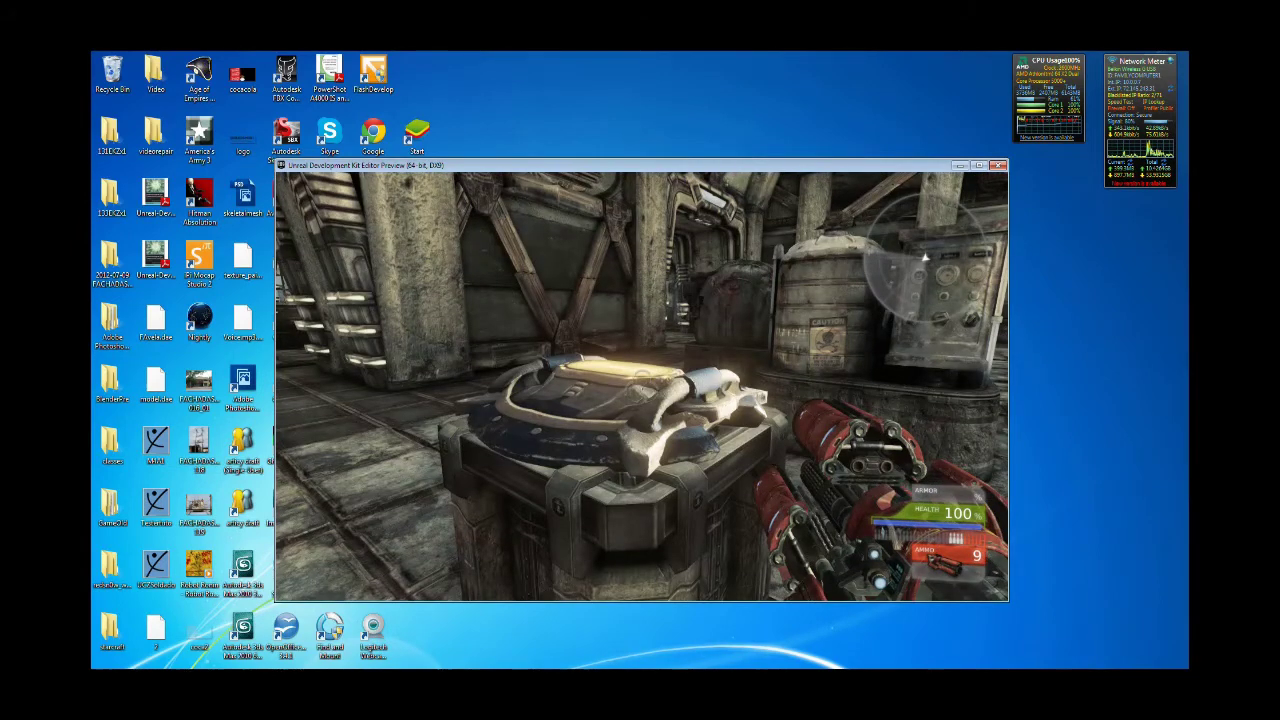
key("Escape")
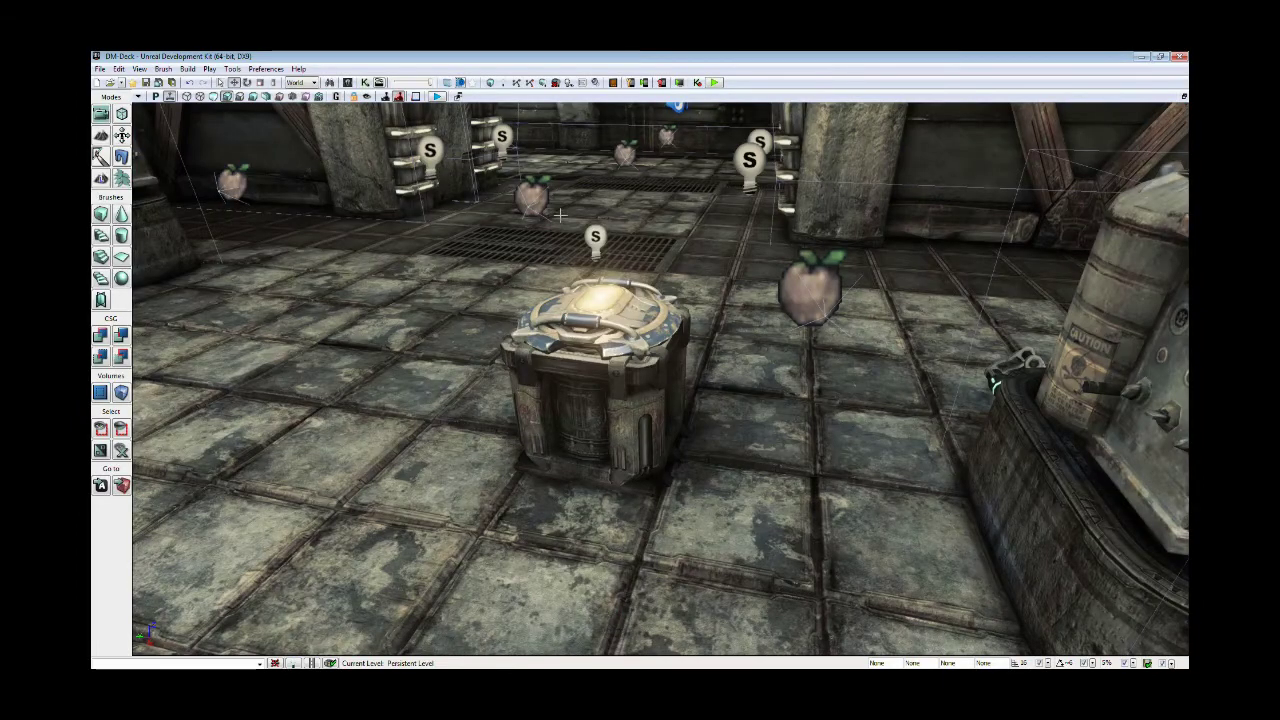
Step: Set the weapon pickup's Weapon Pickup Class back to UTWeap_LinkGun
double_click(614, 318)
right_click(491, 223)
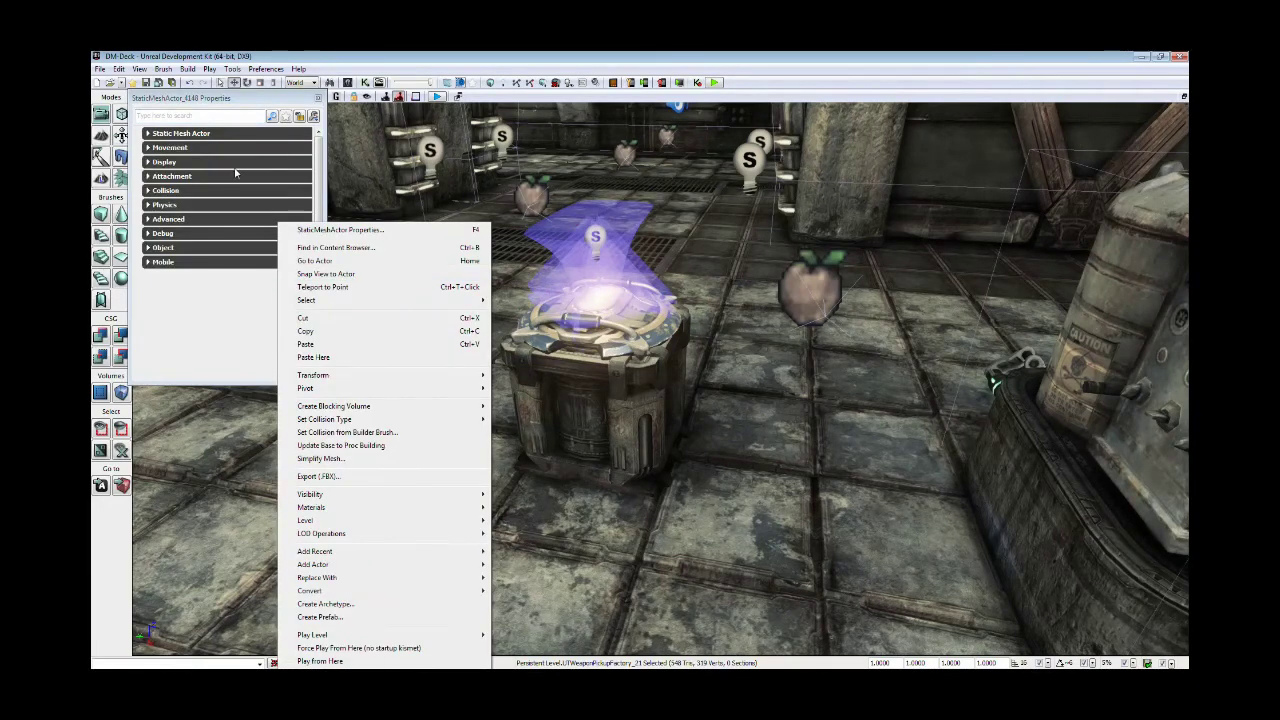
left_click(235, 174)
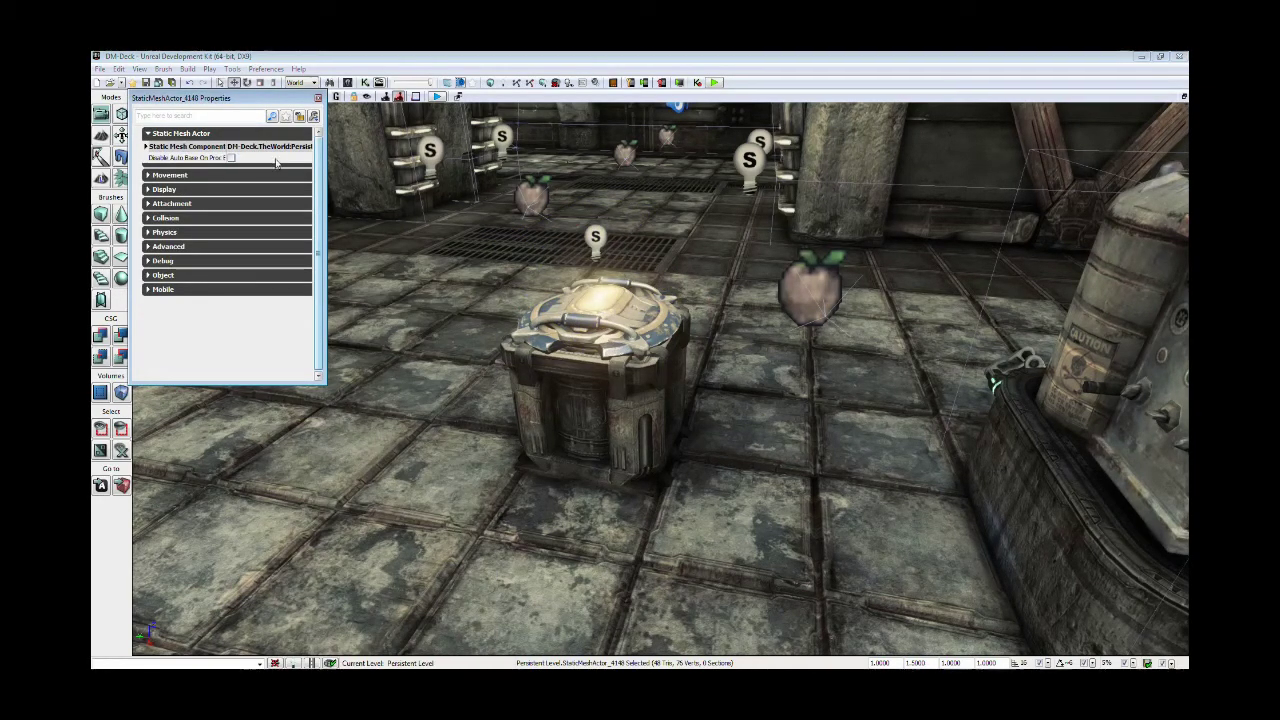
left_click(585, 305)
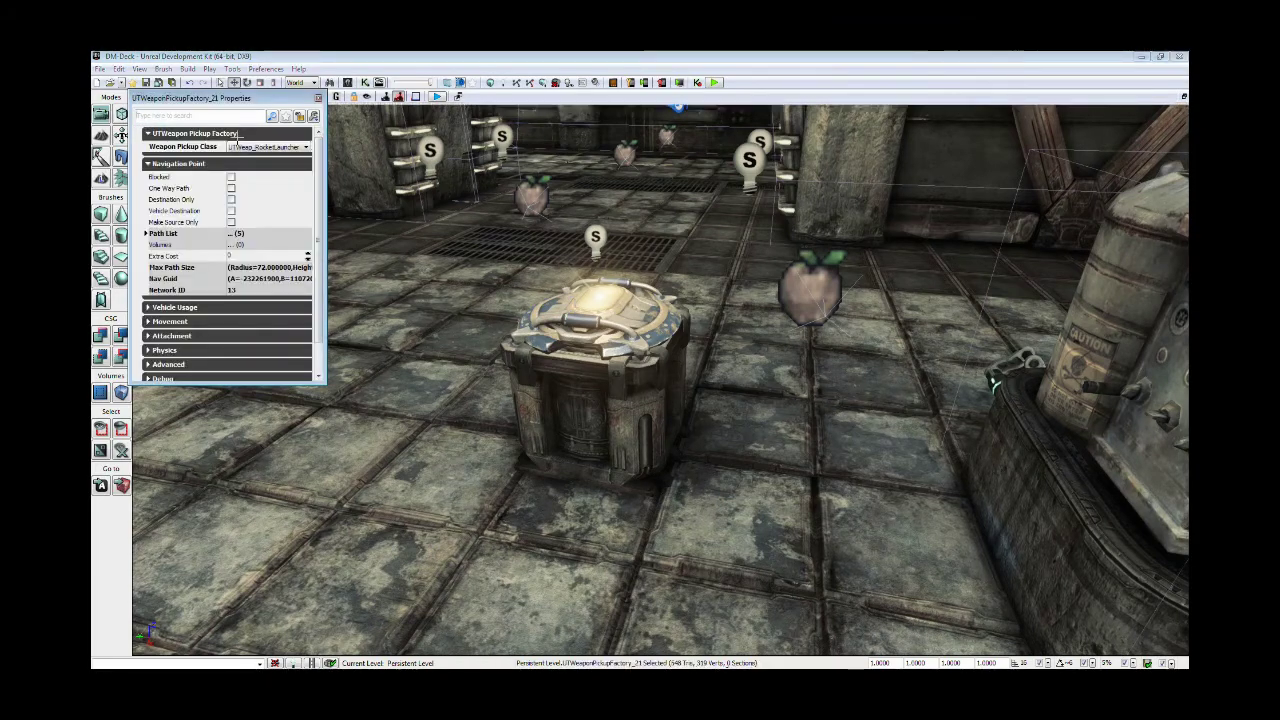
left_click(290, 147)
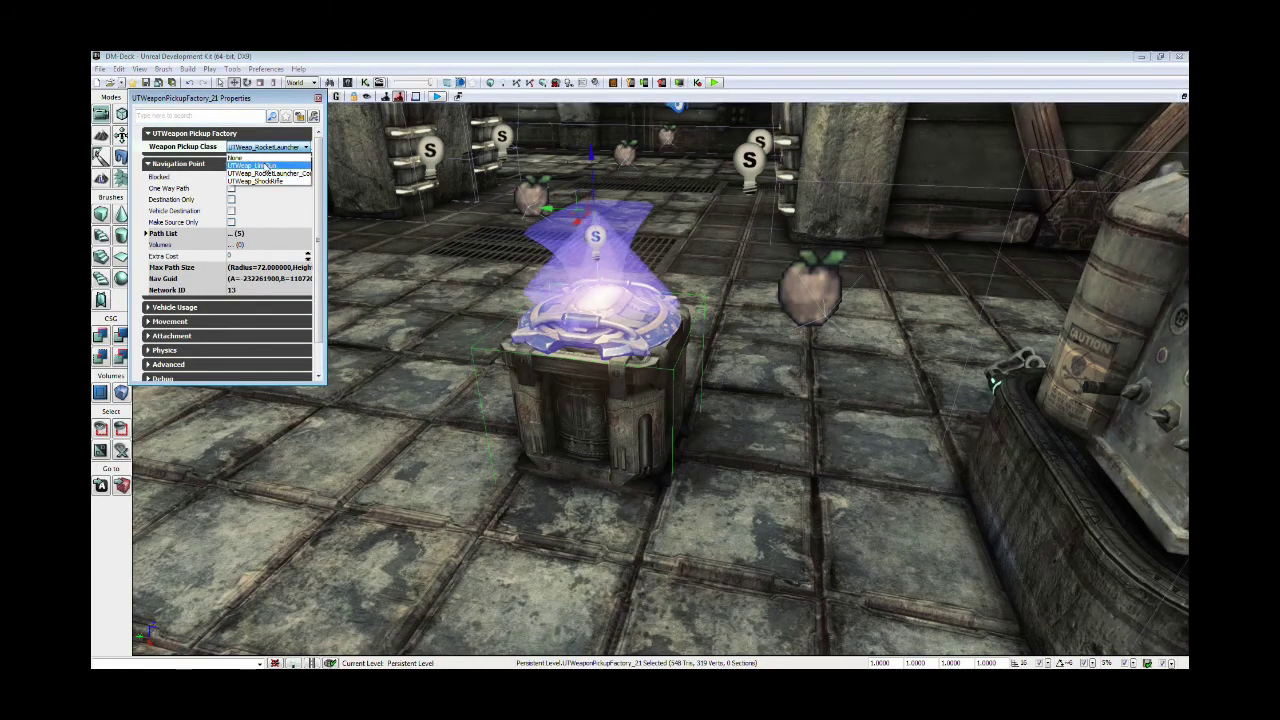
left_click(270, 165)
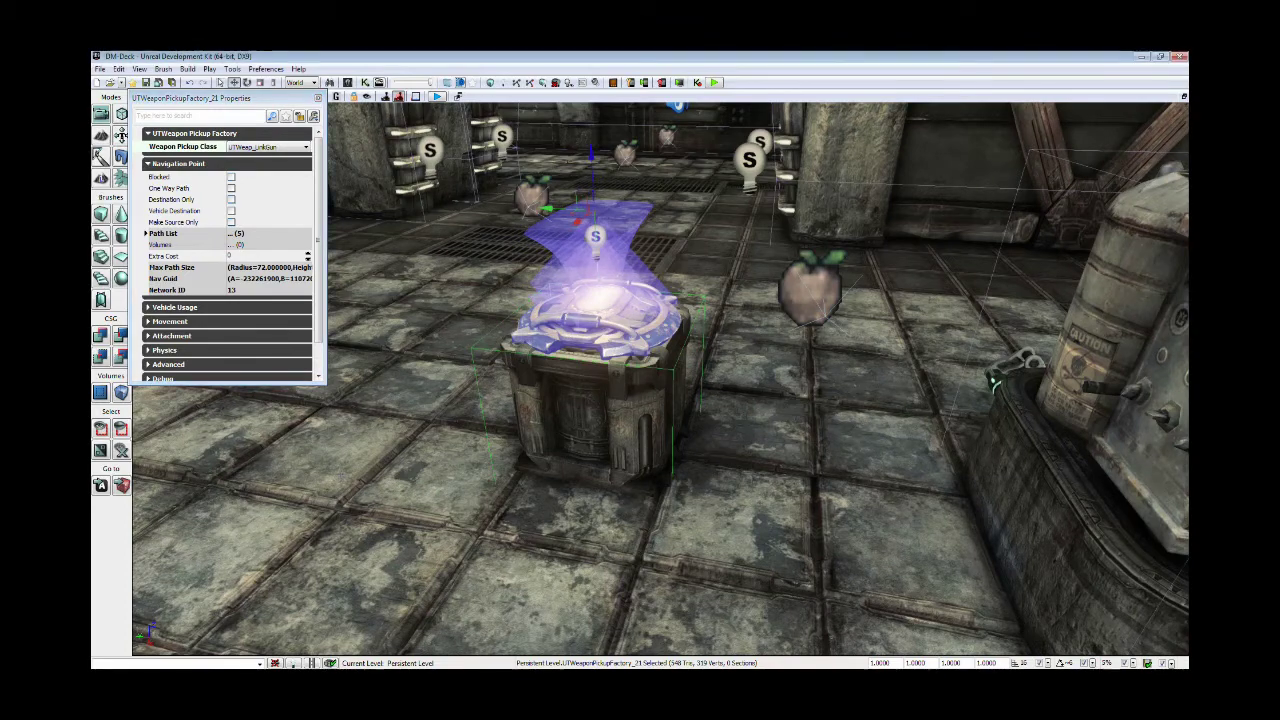
Step: Start Play from Here on the chosen floor spot
left_click(345, 479)
right_click(345, 479)
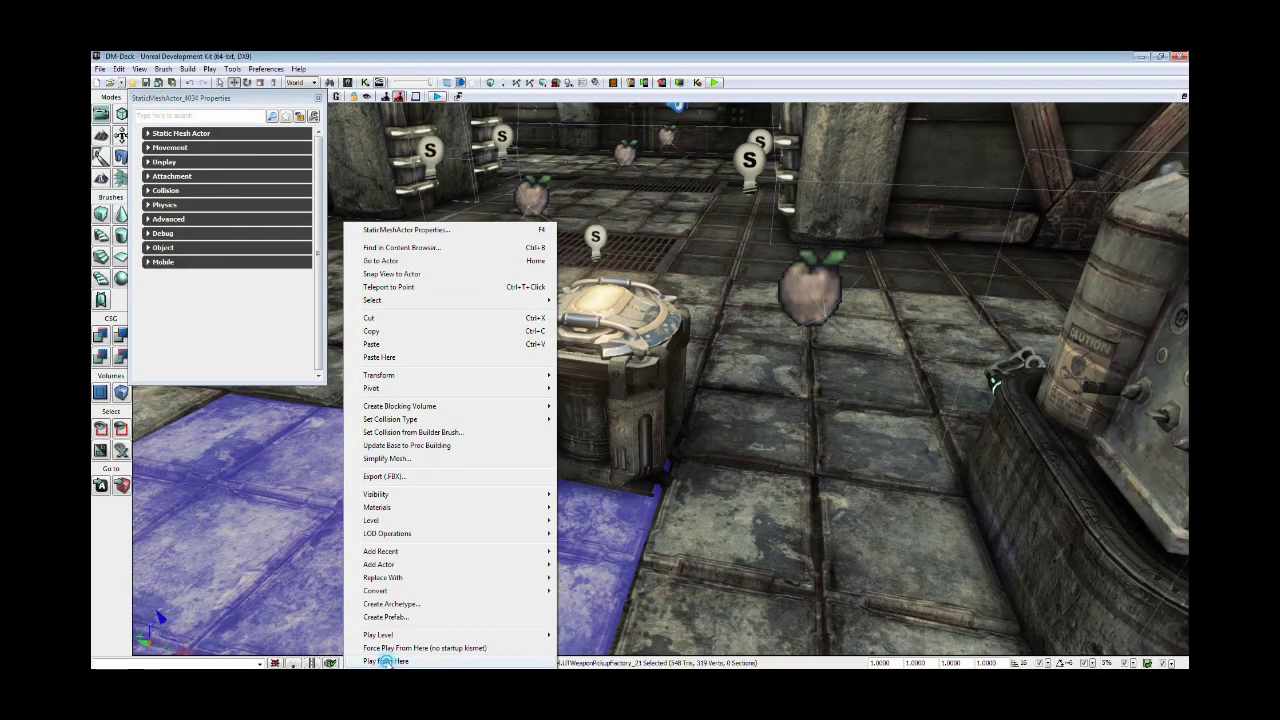
left_click(386, 661)
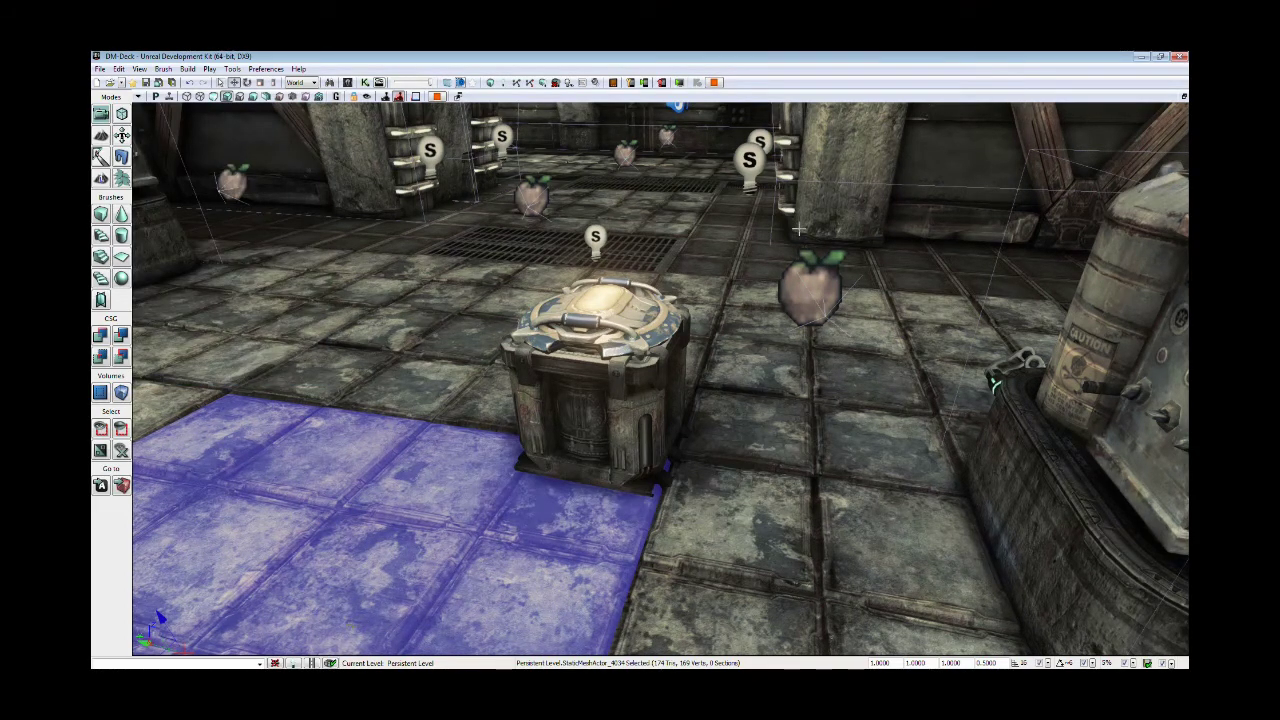
Step: Minimize the editor to watch the link gun test play, then exit the game preview
left_click(1148, 58)
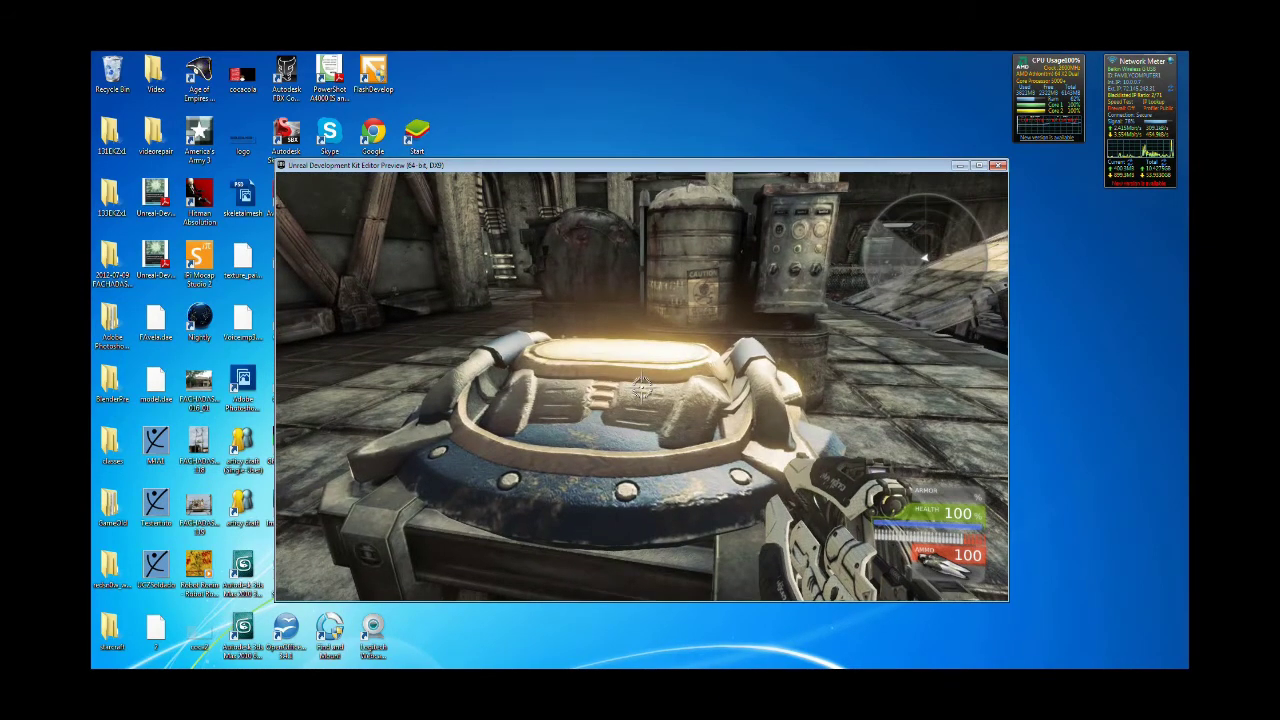
key("Escape")
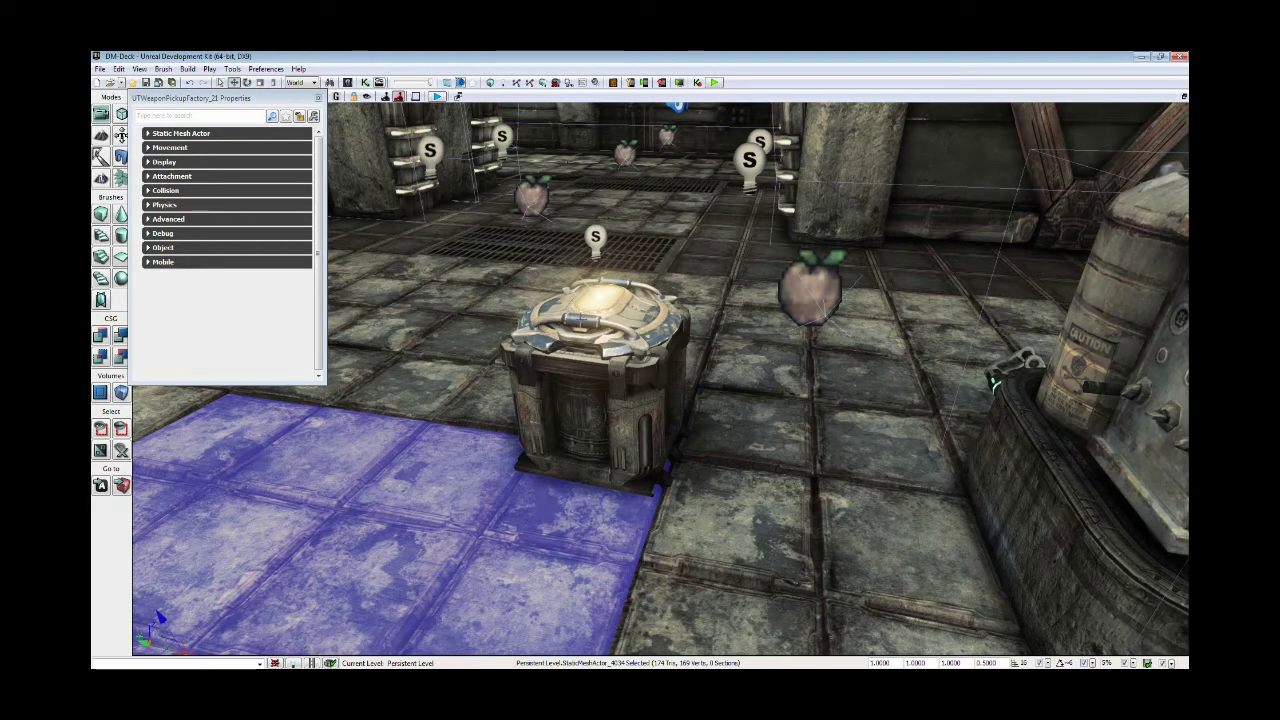
Step: Bring the Windows desktop into view in place of the UDK Editor
left_click(578, 330)
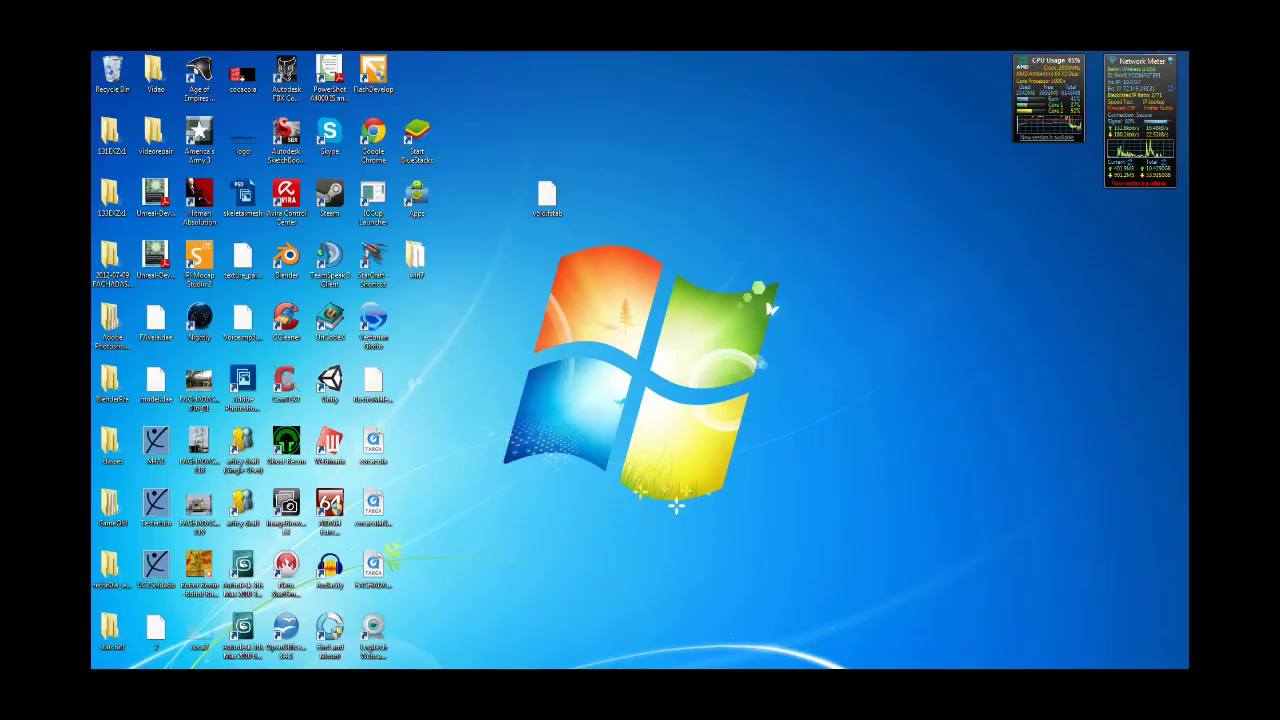
Step: Open a folder window from the desktop and go into the UDK-2013-02 folder
left_click(205, 638)
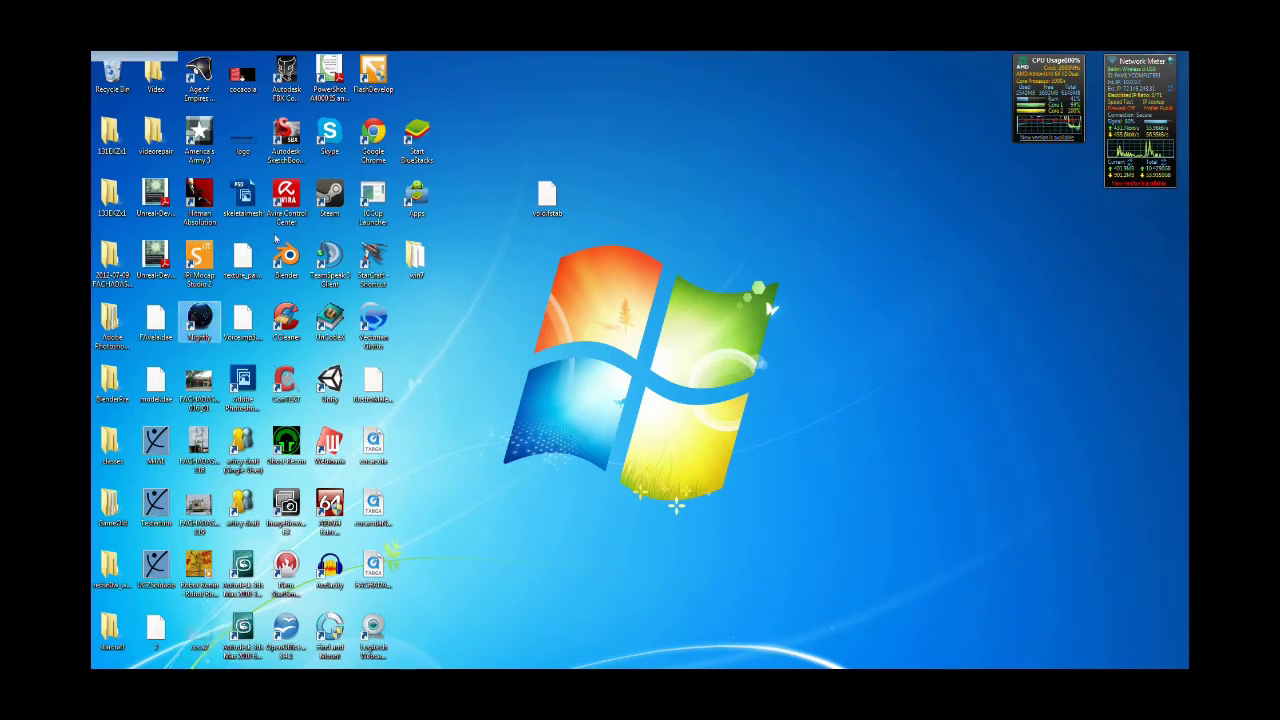
double_click(120, 345)
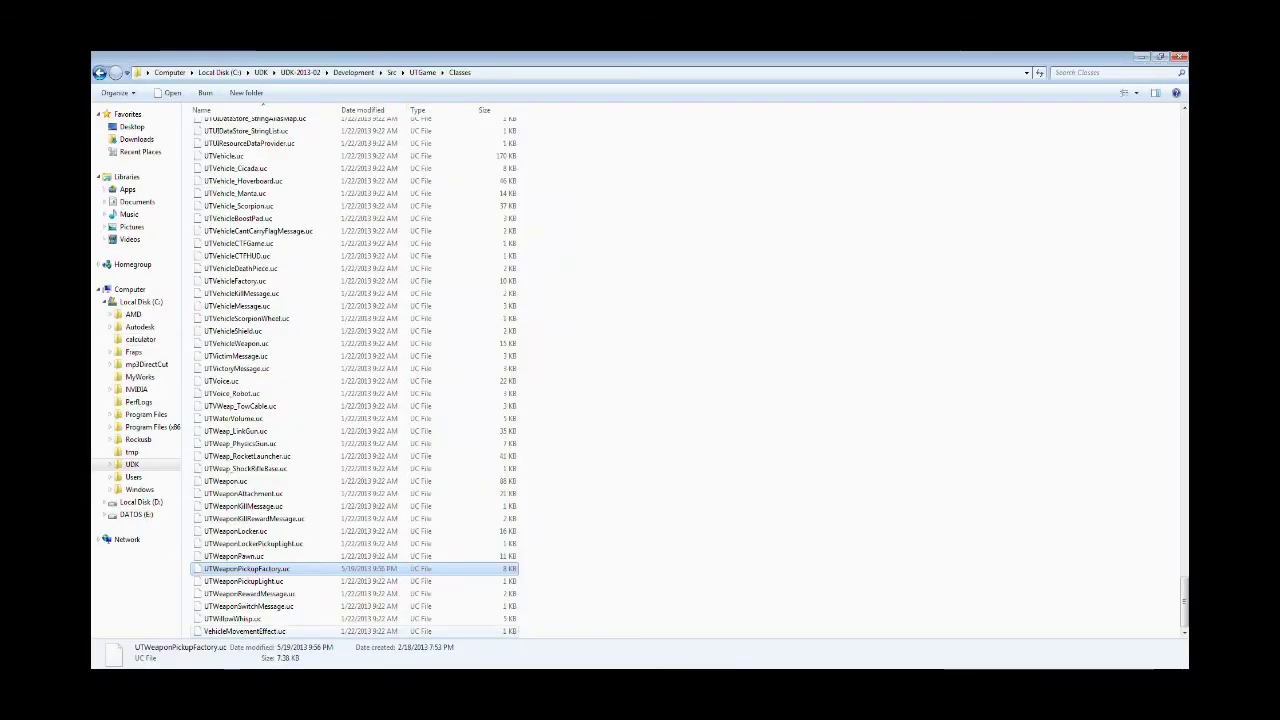
left_click(132, 464)
left_click(165, 502)
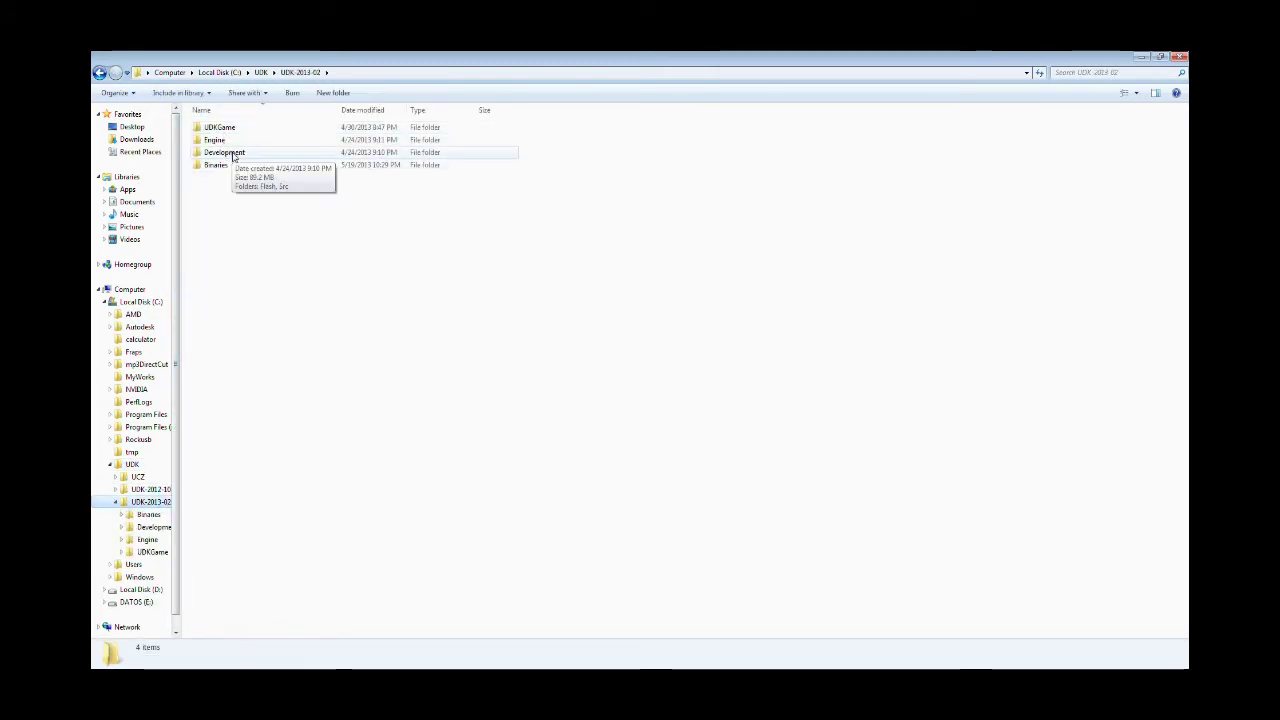
Step: Navigate through Development and Src into the UTGame folder
left_click(232, 156)
double_click(232, 156)
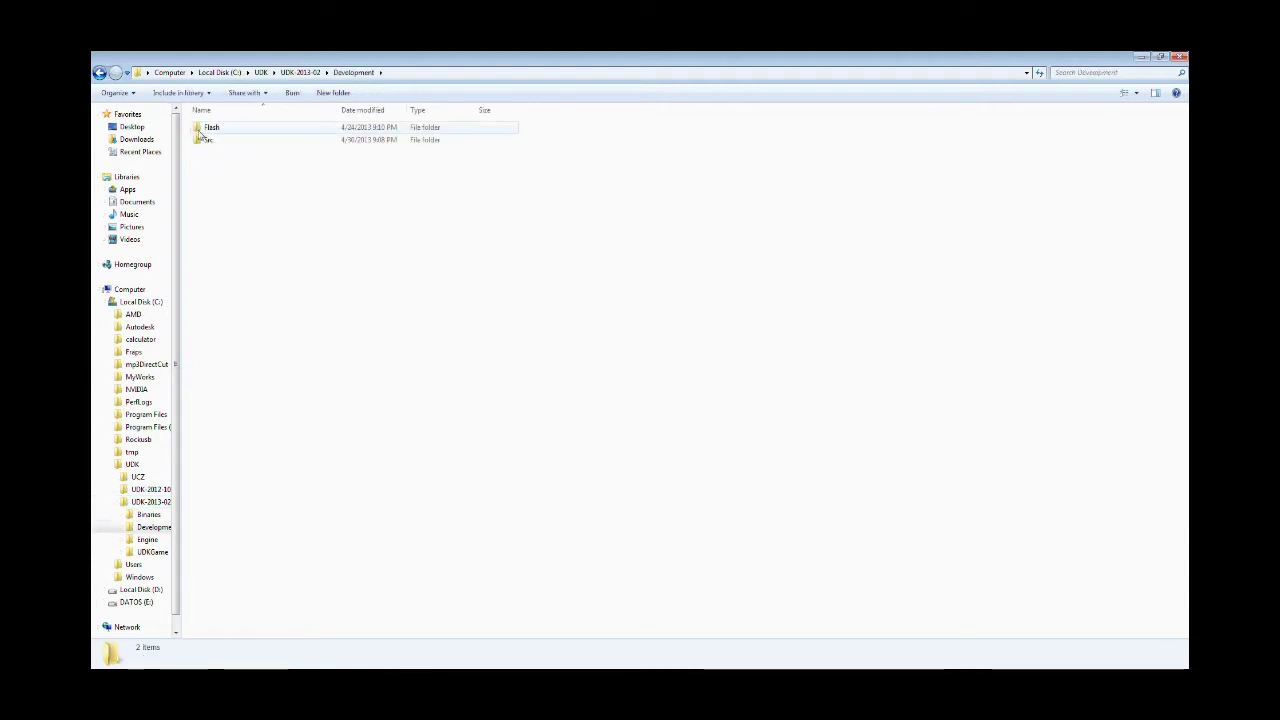
left_click(210, 141)
double_click(212, 142)
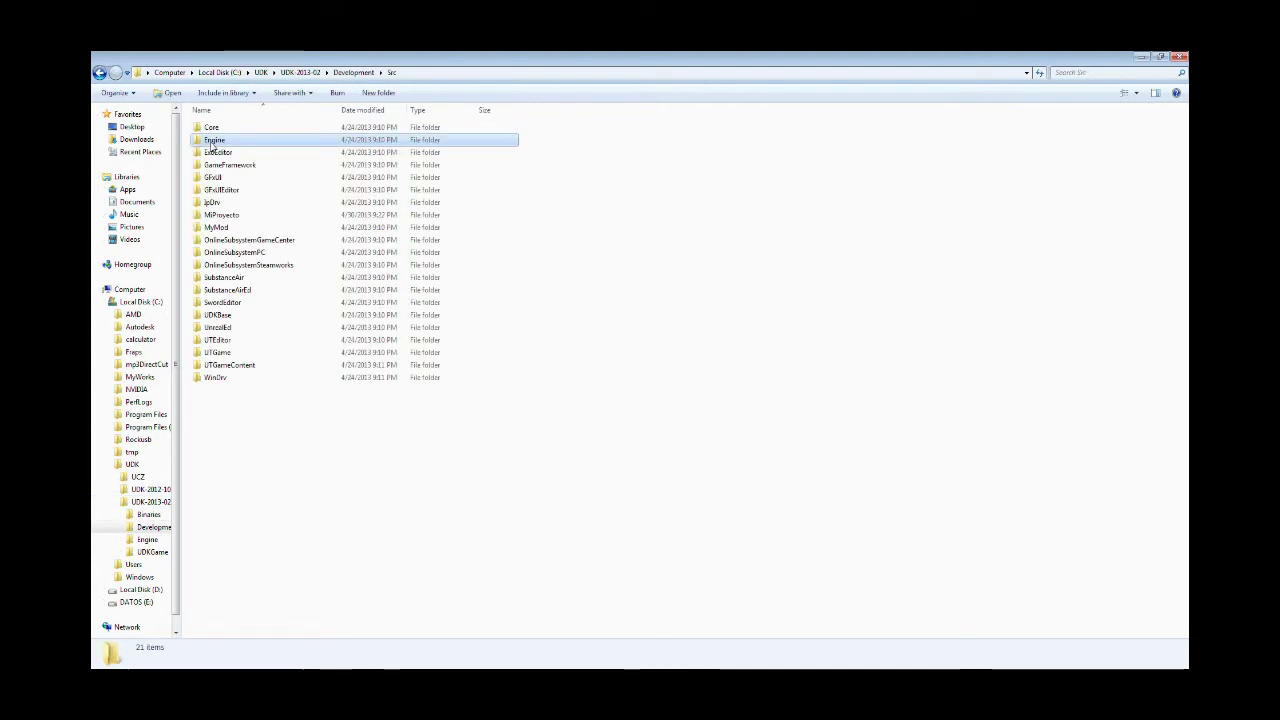
left_click(212, 142)
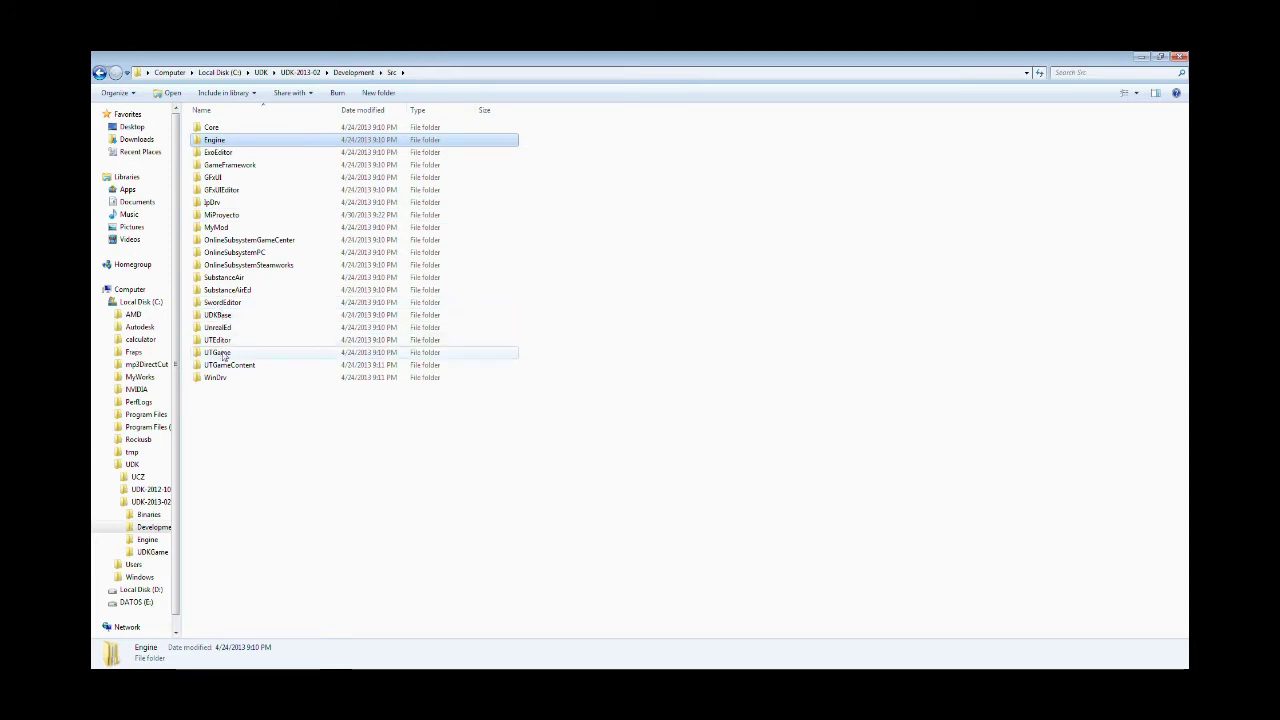
left_click(220, 343)
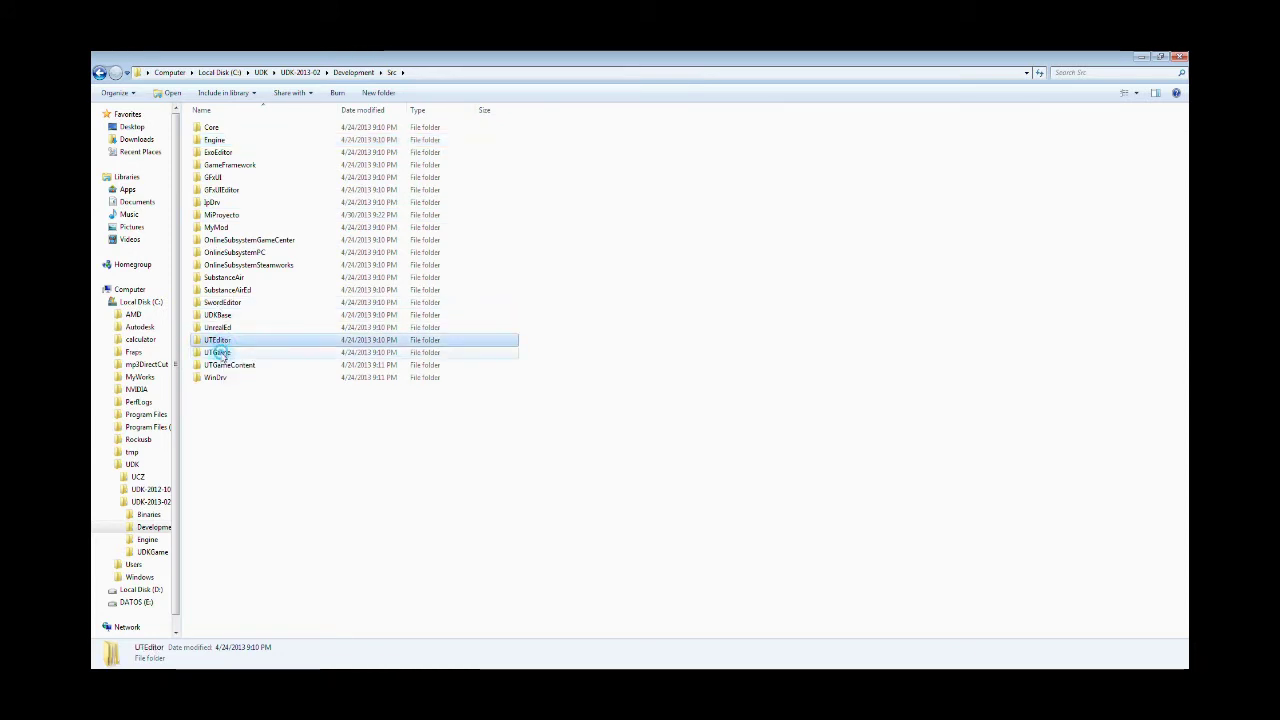
double_click(219, 353)
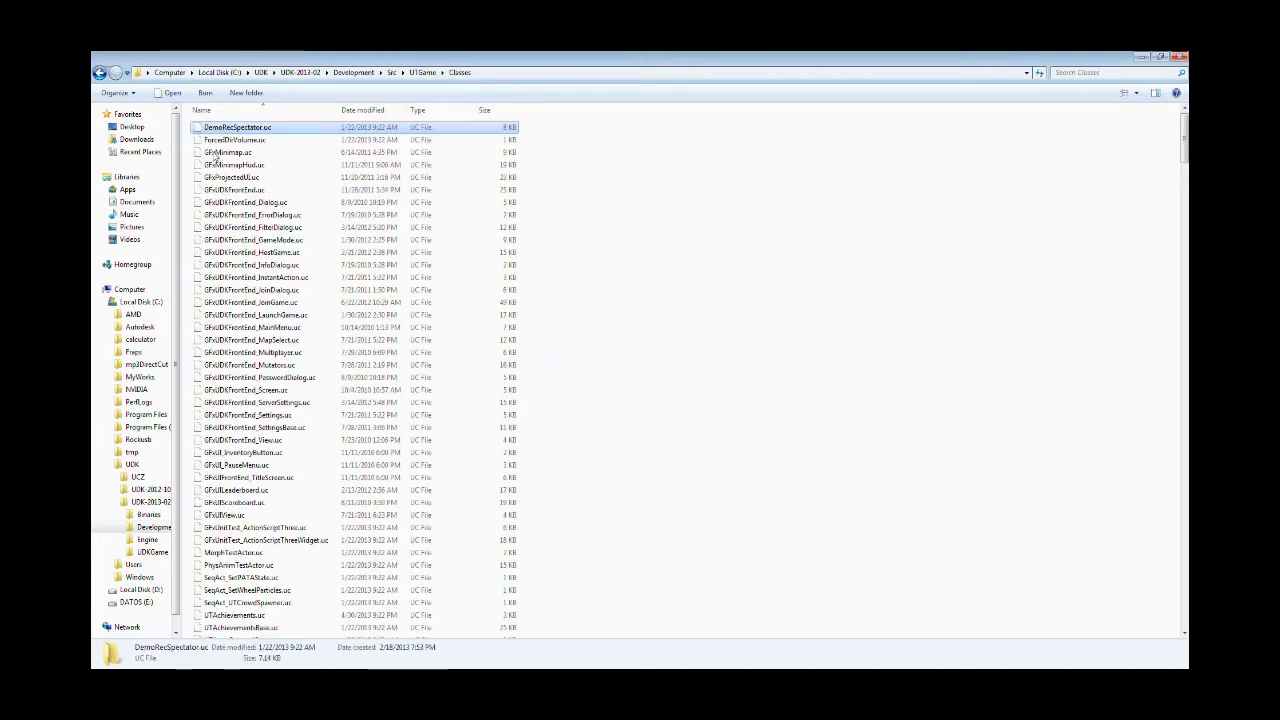
Step: Scroll to UTWeaponPickupFactory.uc in the Classes folder, select it and right-click it
scroll(286, 430, "down", 5)
scroll(286, 591, "down", 15)
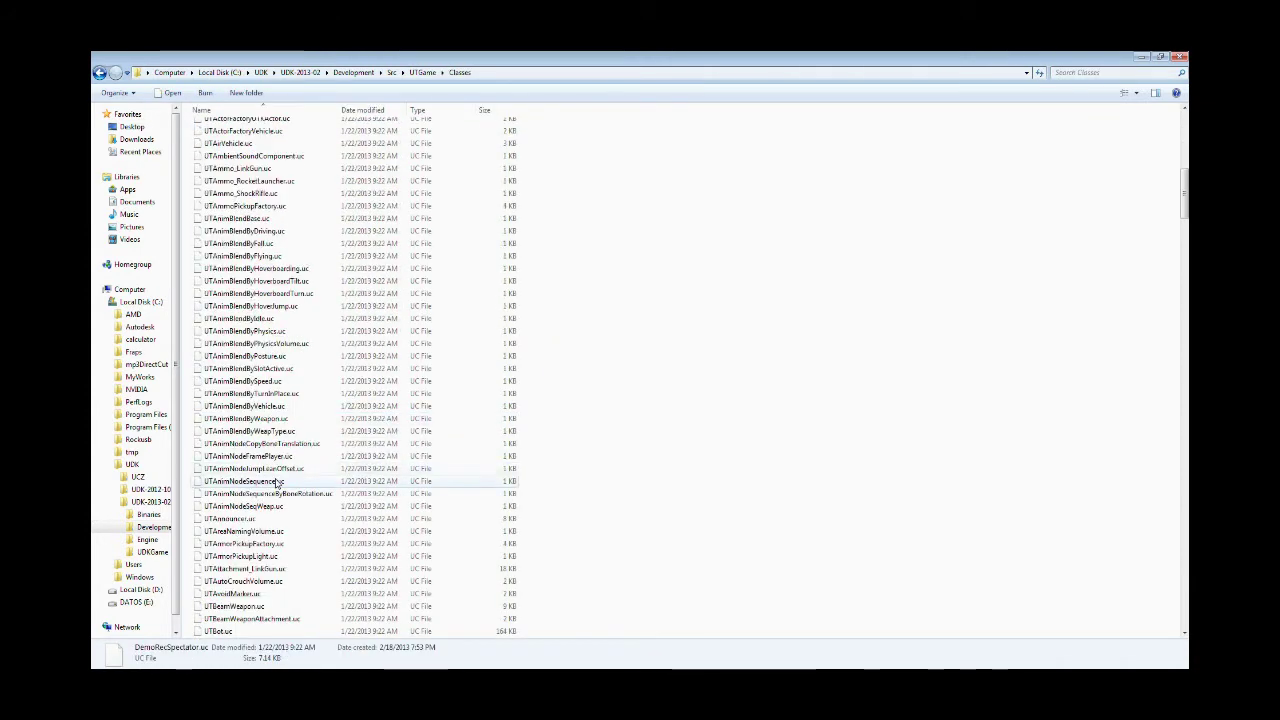
scroll(270, 585, "down", 15)
scroll(260, 580, "down", 15)
scroll(258, 577, "down", 15)
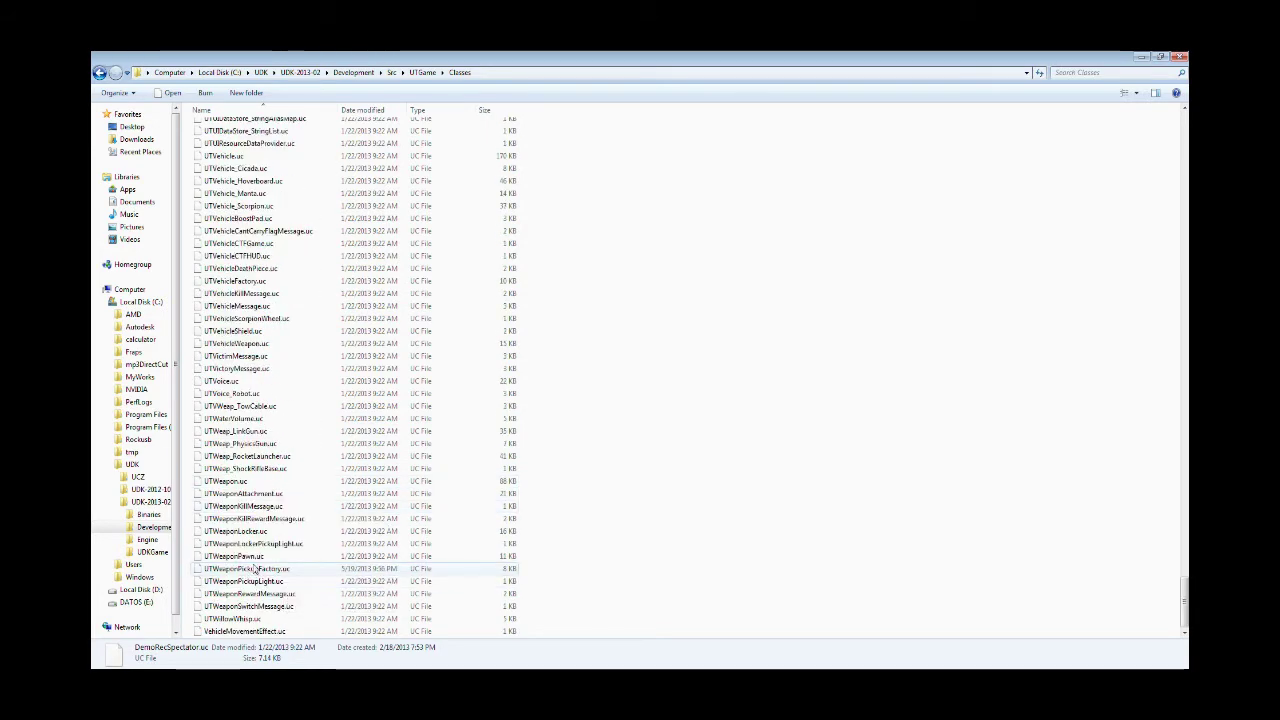
left_click(263, 568)
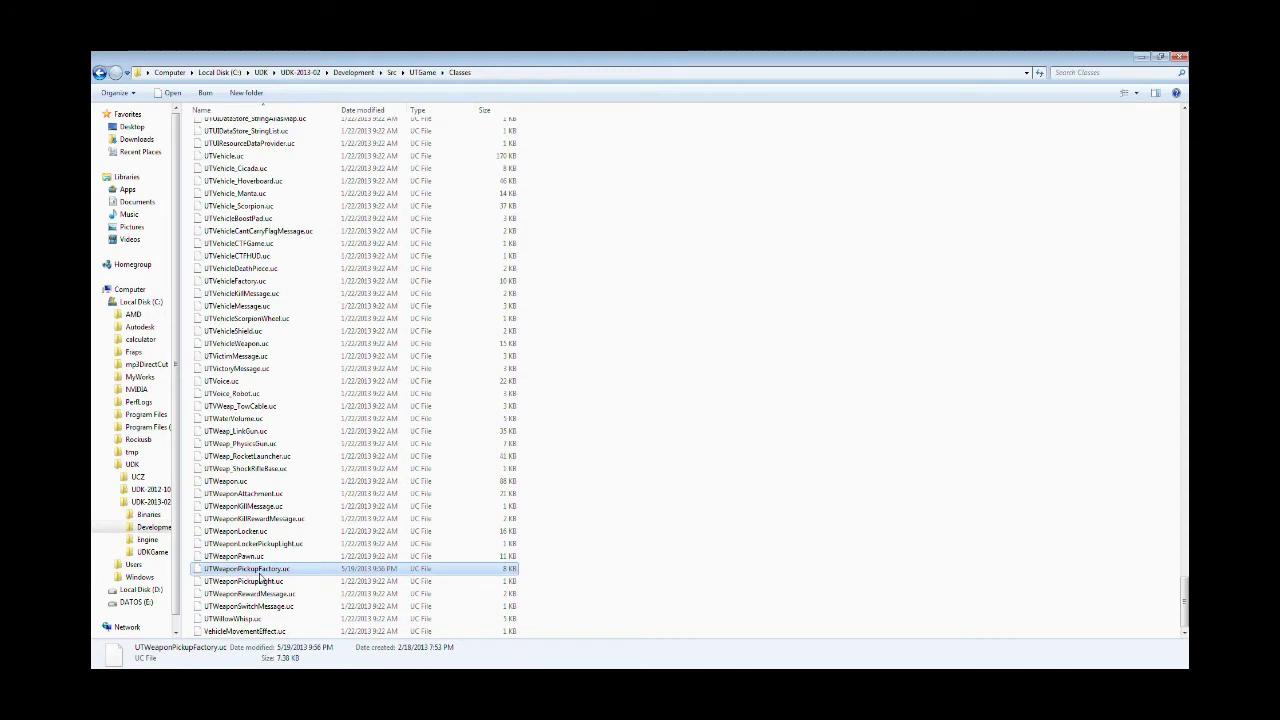
right_click(264, 568)
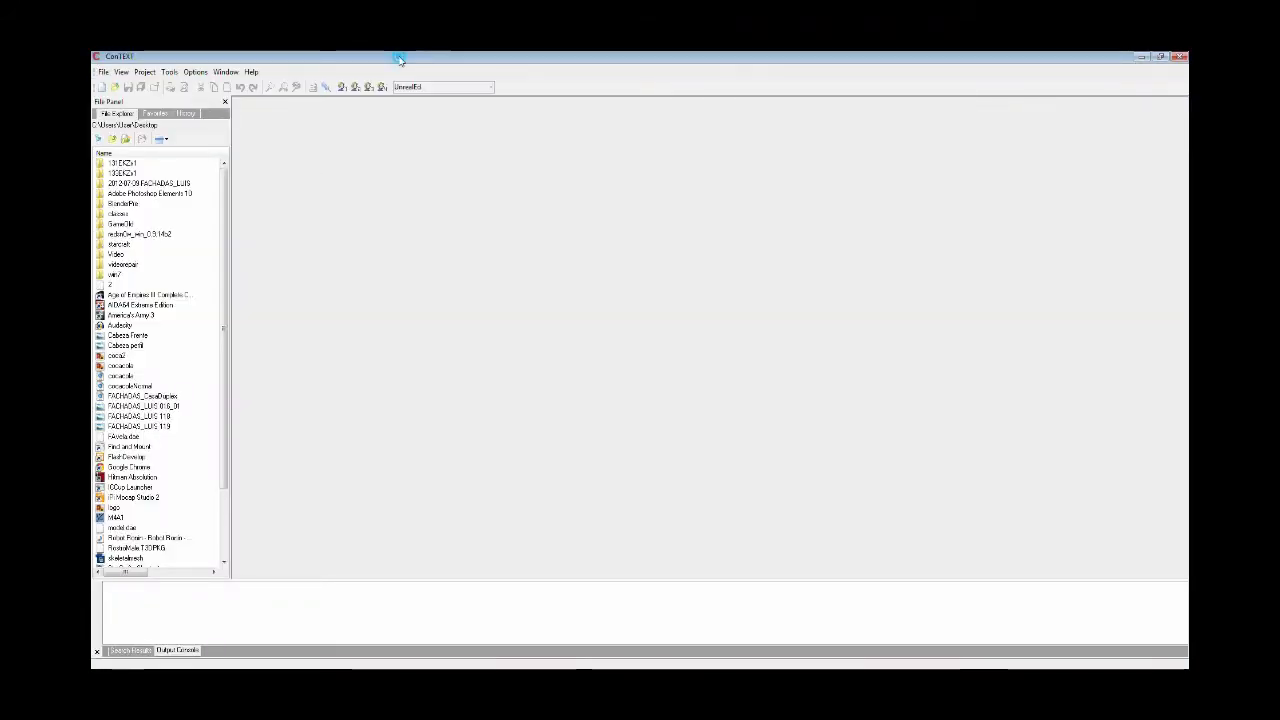
Step: Take ConTEXT out of full screen and place the Explorer window beside it on the right
left_click_drag(407, 55, 977, 58)
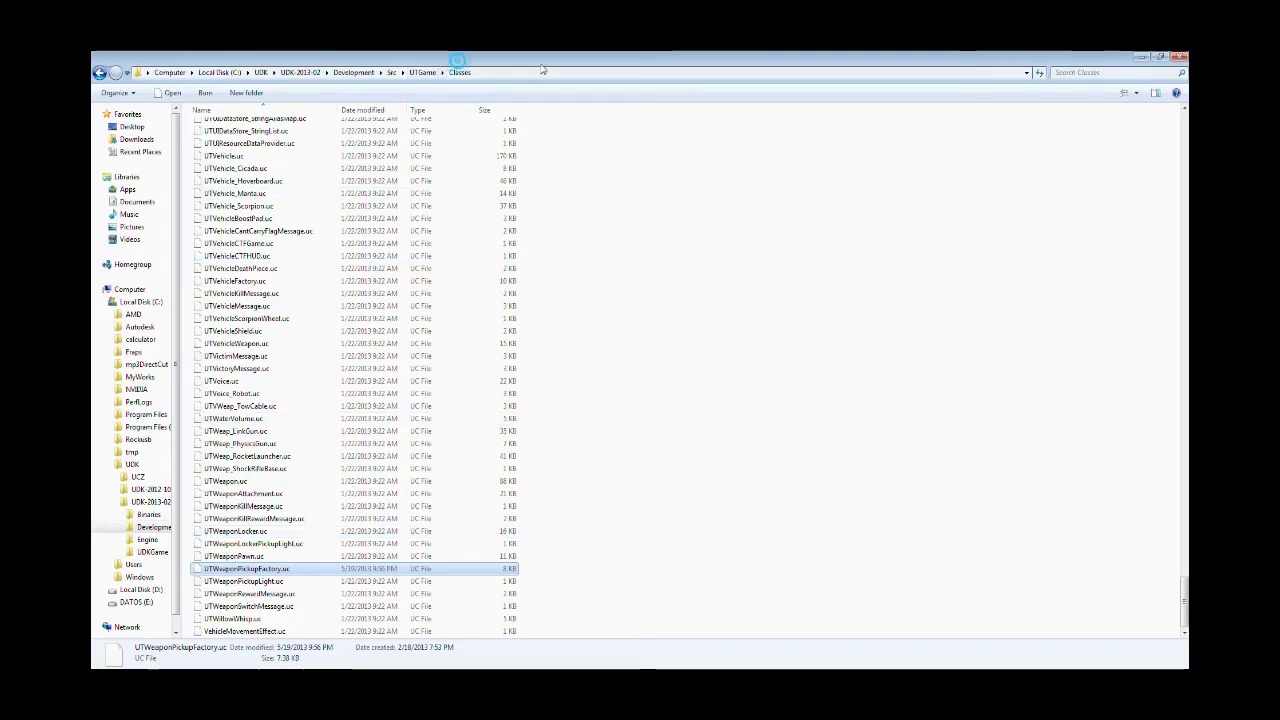
double_click(916, 61)
left_click_drag(916, 61, 916, 63)
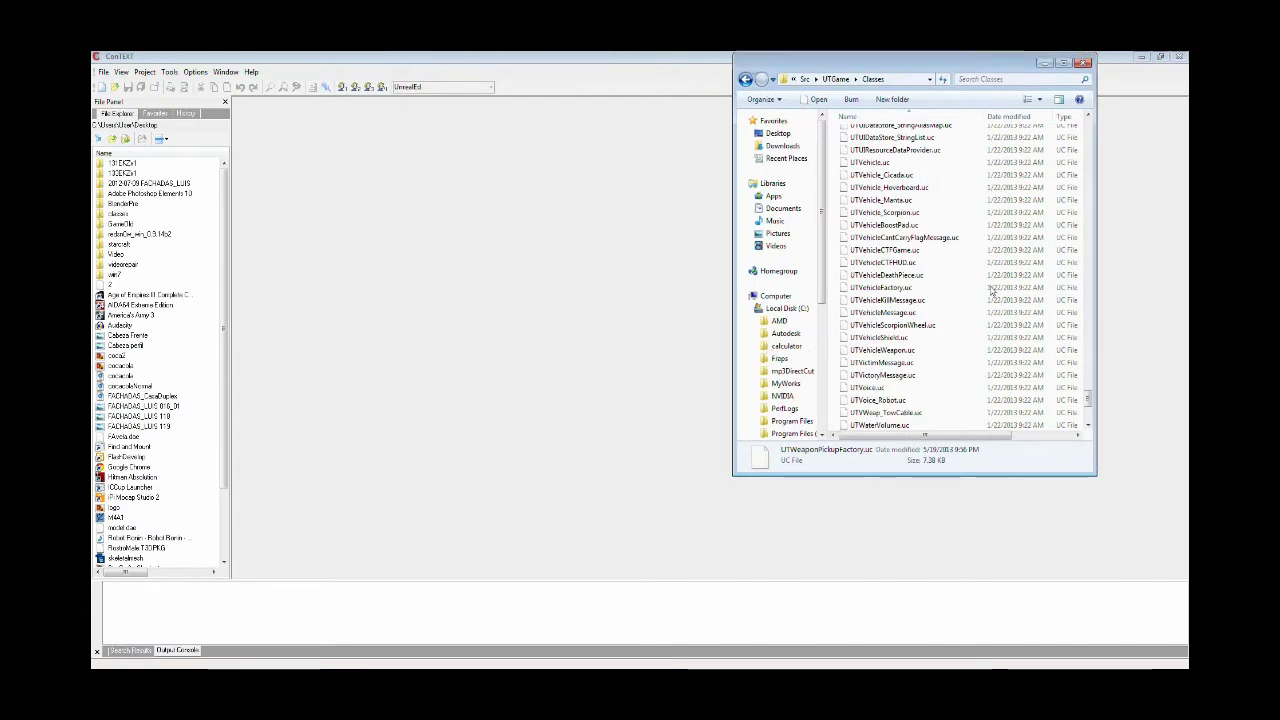
Step: Select UTWeaponPickupFactory.uc in the Classes list to load it into ConTEXT
left_click(900, 375)
scroll(905, 360, "down", 2)
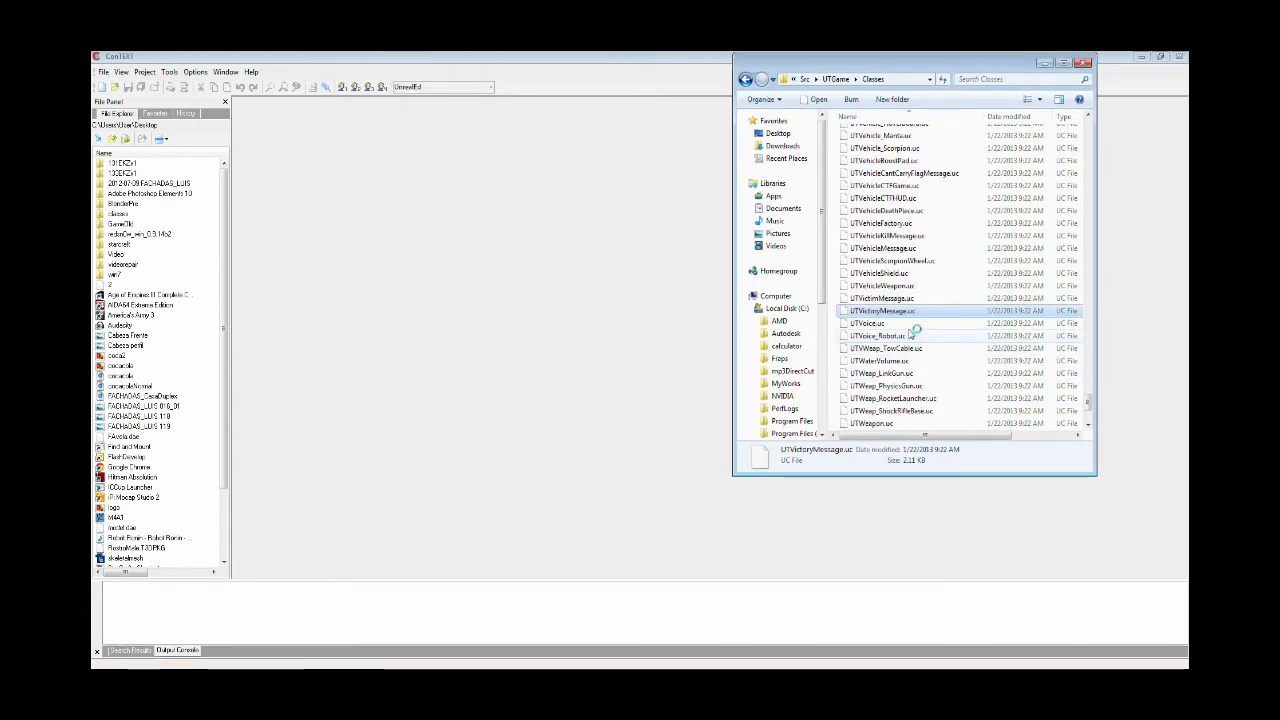
scroll(905, 358, "down", 3)
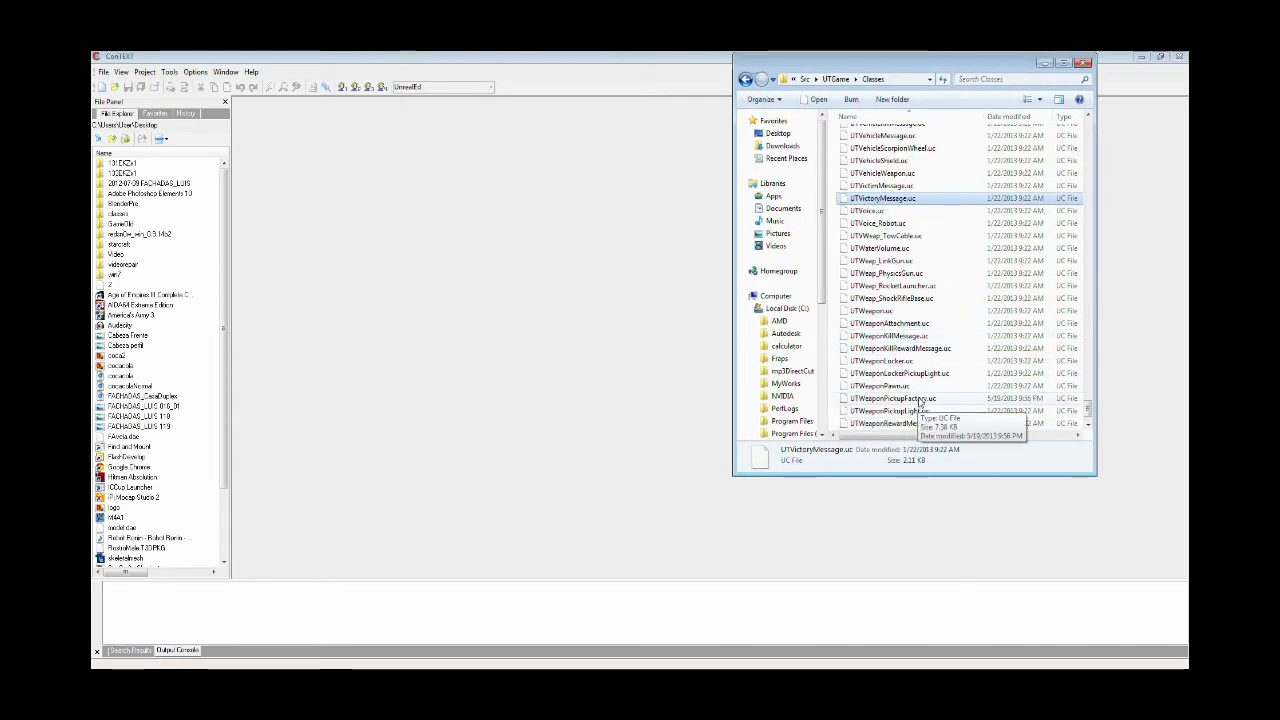
left_click(922, 400)
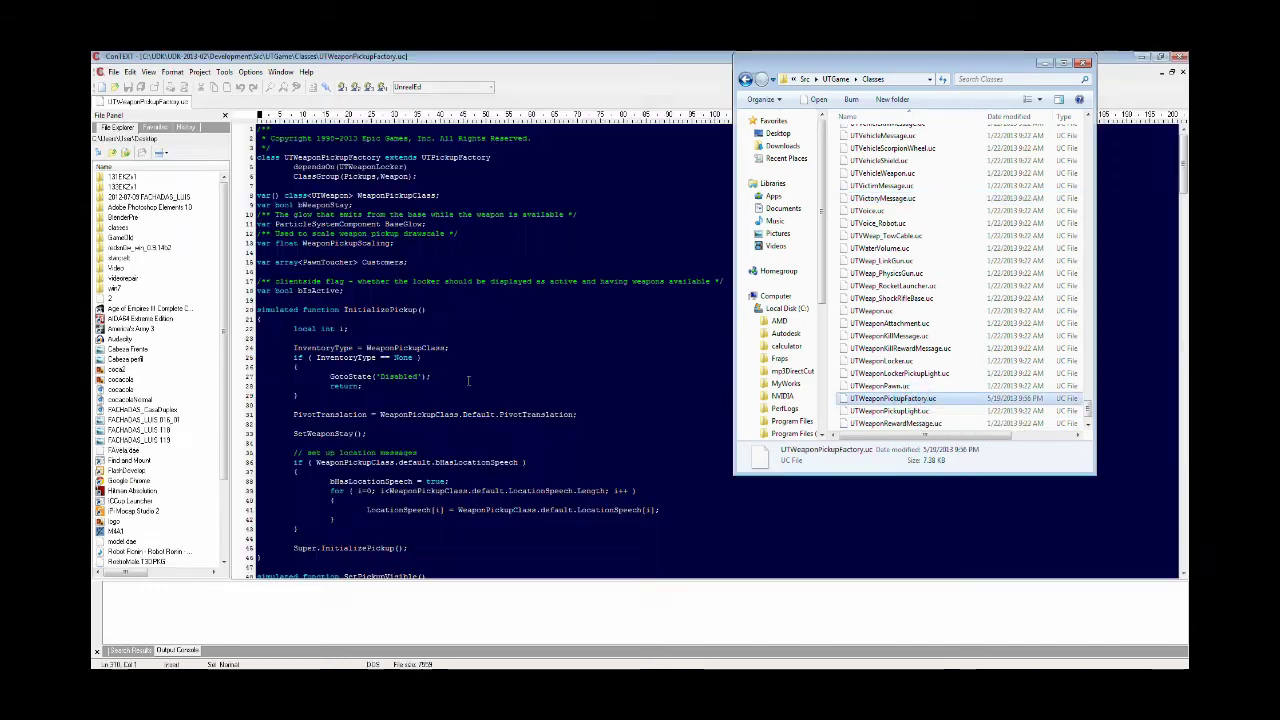
Step: Minimize Explorer and scroll down to the defaultproperties block near line 299
left_click(1044, 67)
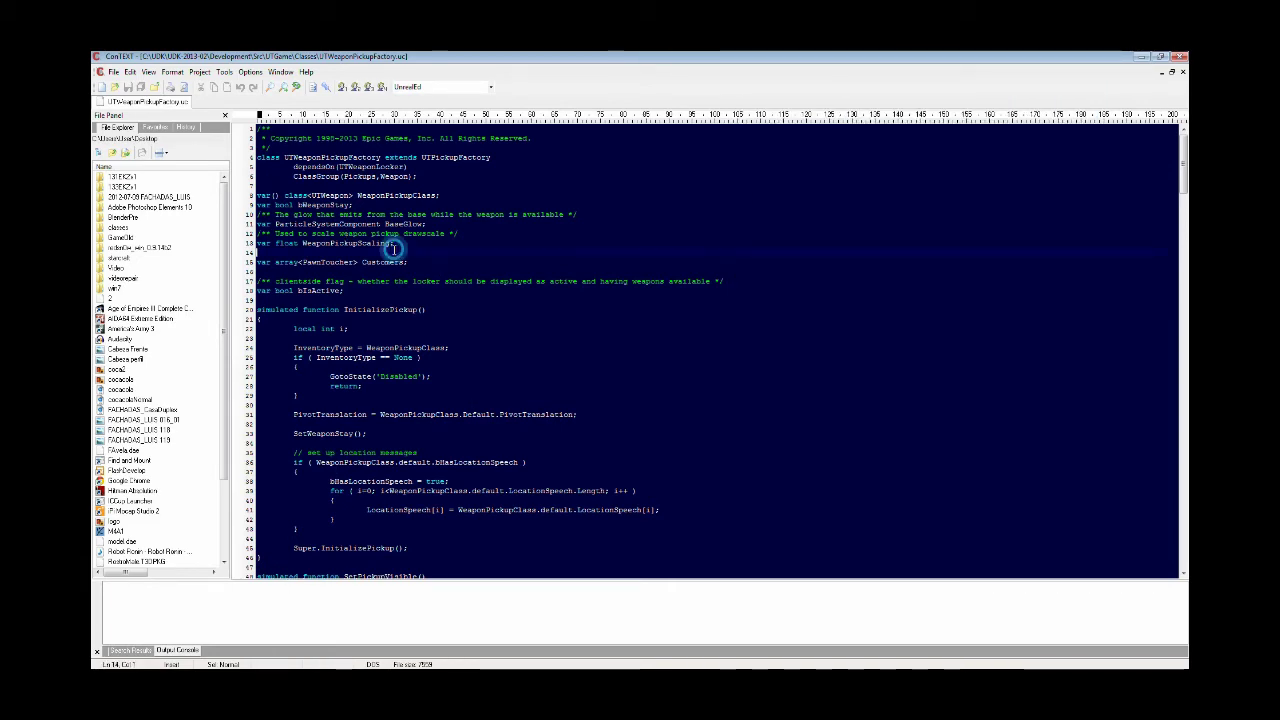
scroll(400, 249, "down", 6)
scroll(400, 249, "down", 7)
scroll(400, 249, "down", 6)
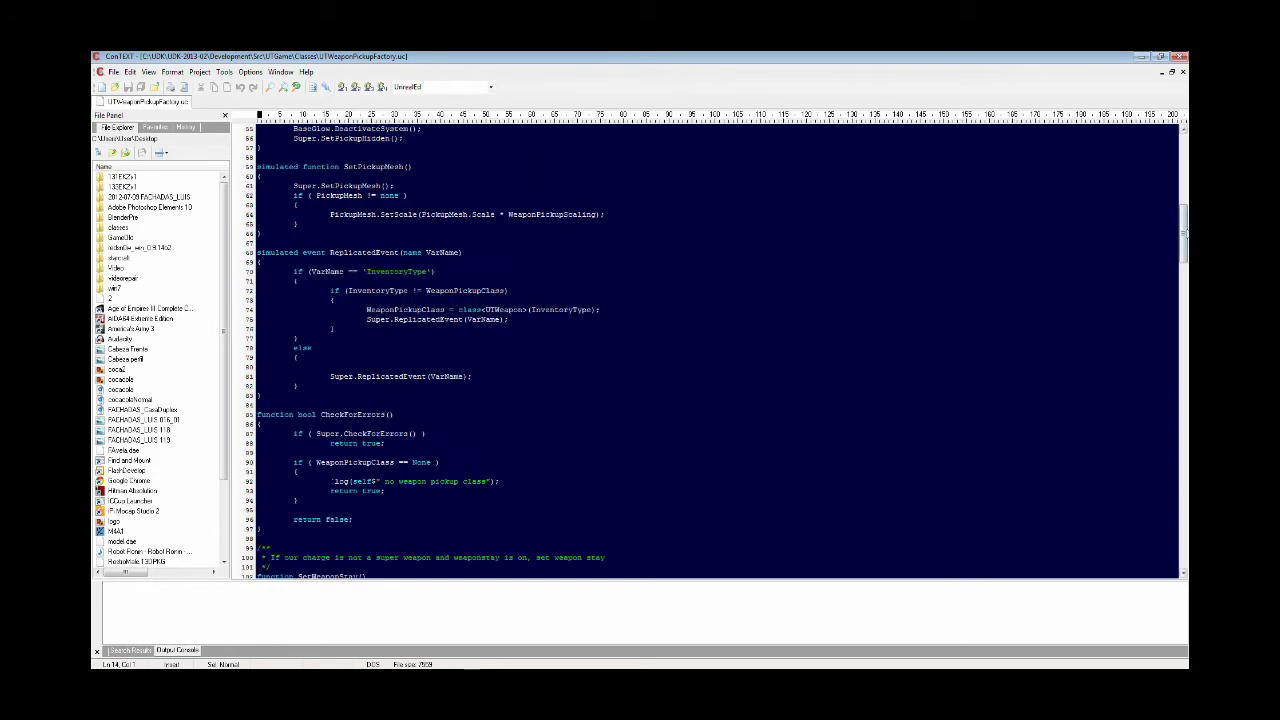
left_click(1183, 233)
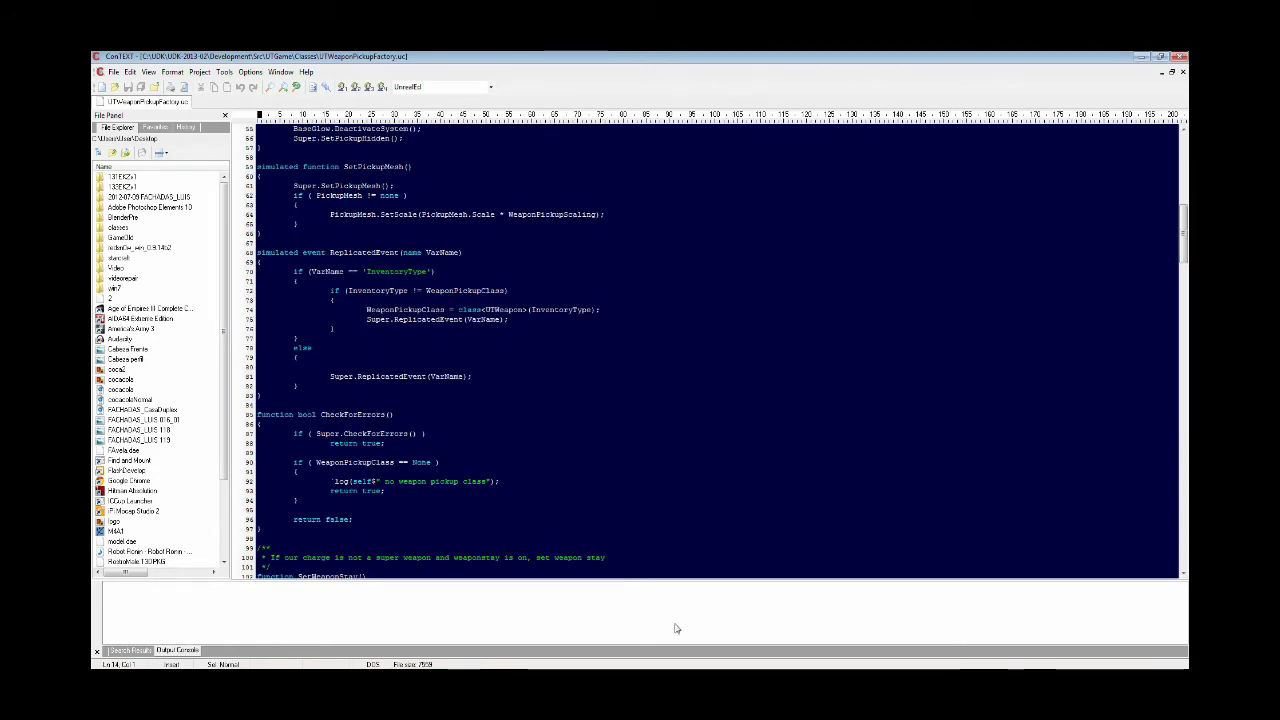
scroll(650, 500, "down", 6)
scroll(620, 377, "down", 4)
scroll(620, 377, "down", 11)
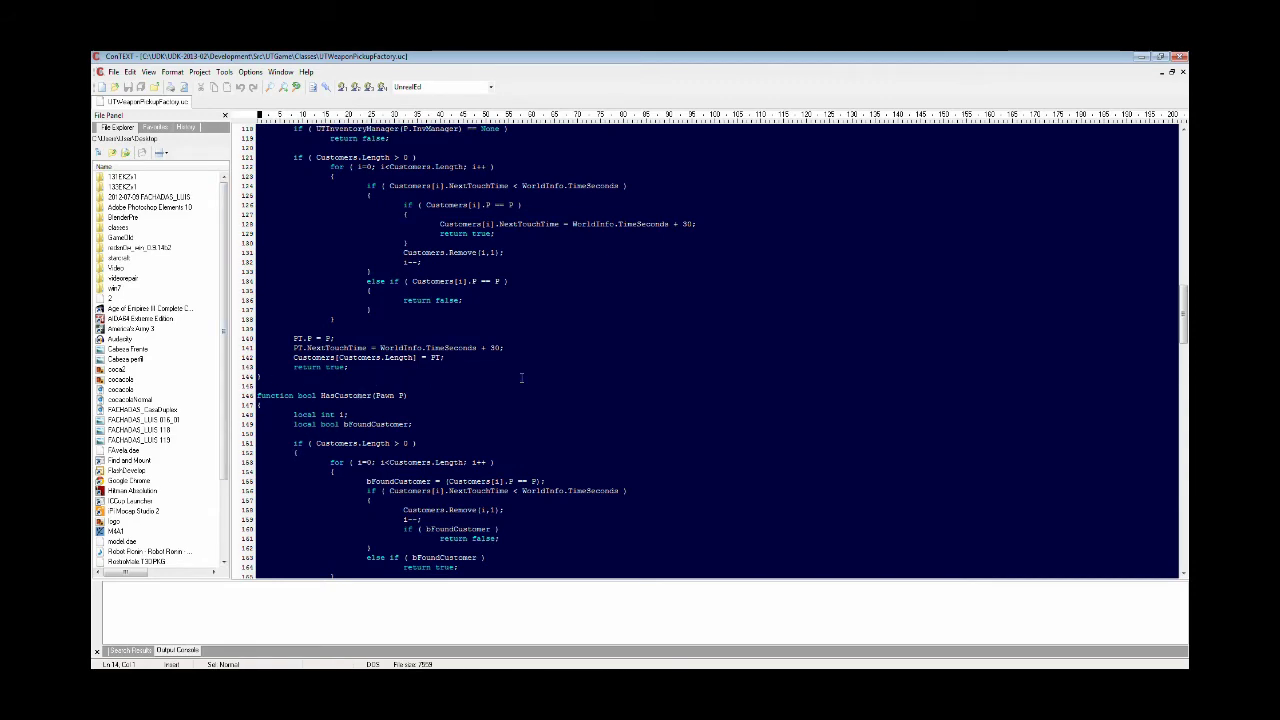
scroll(544, 323, "up", 5)
scroll(540, 325, "up", 3)
scroll(538, 328, "up", 5)
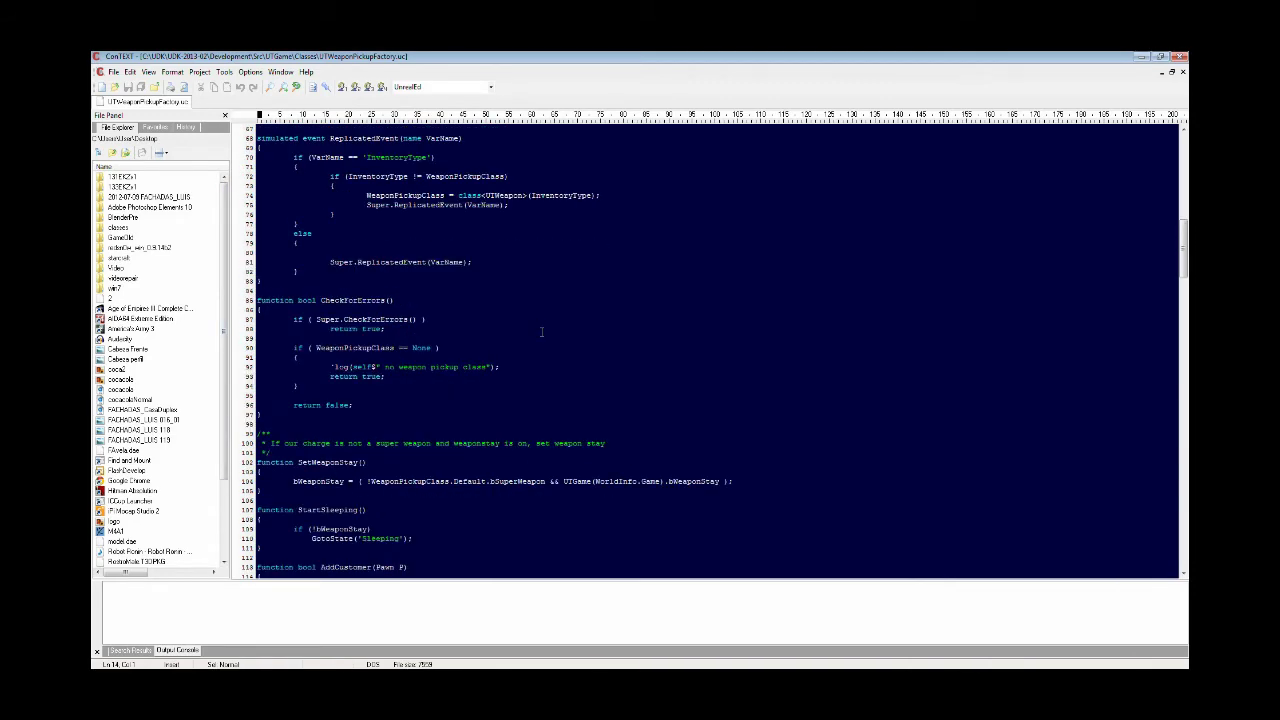
scroll(538, 333, "down", 14)
scroll(538, 333, "down", 13)
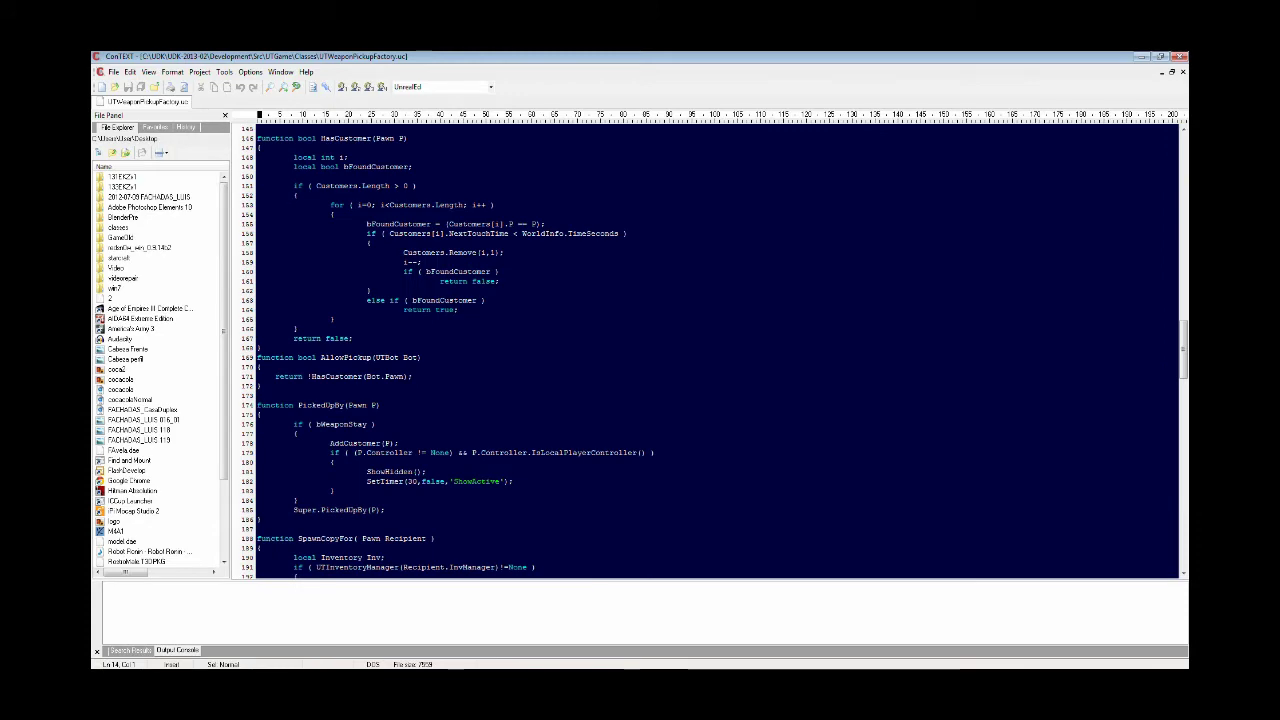
left_click_drag(1180, 343, 1162, 562)
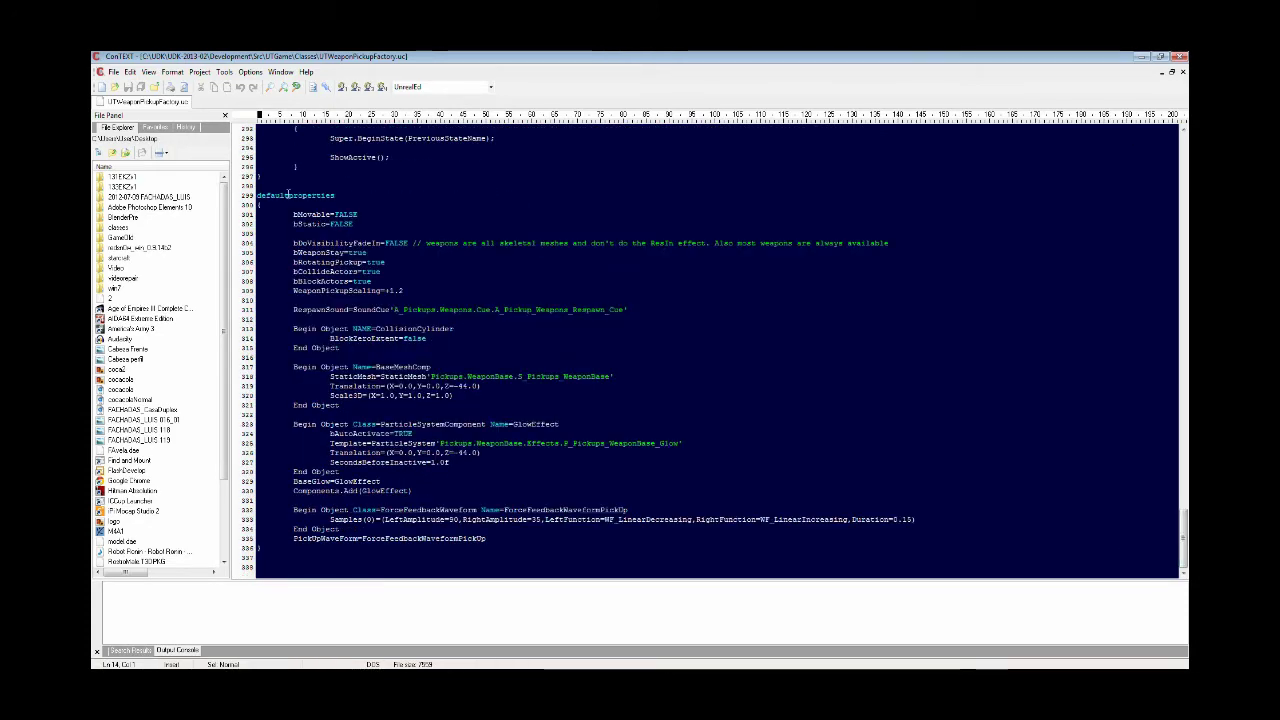
Step: Replace bRotatingPickup's true value with FALSE in the defaultproperties block
mouse_move(257, 195)
left_mouse_down()
mouse_move(345, 425)
mouse_move(383, 584)
left_mouse_up()
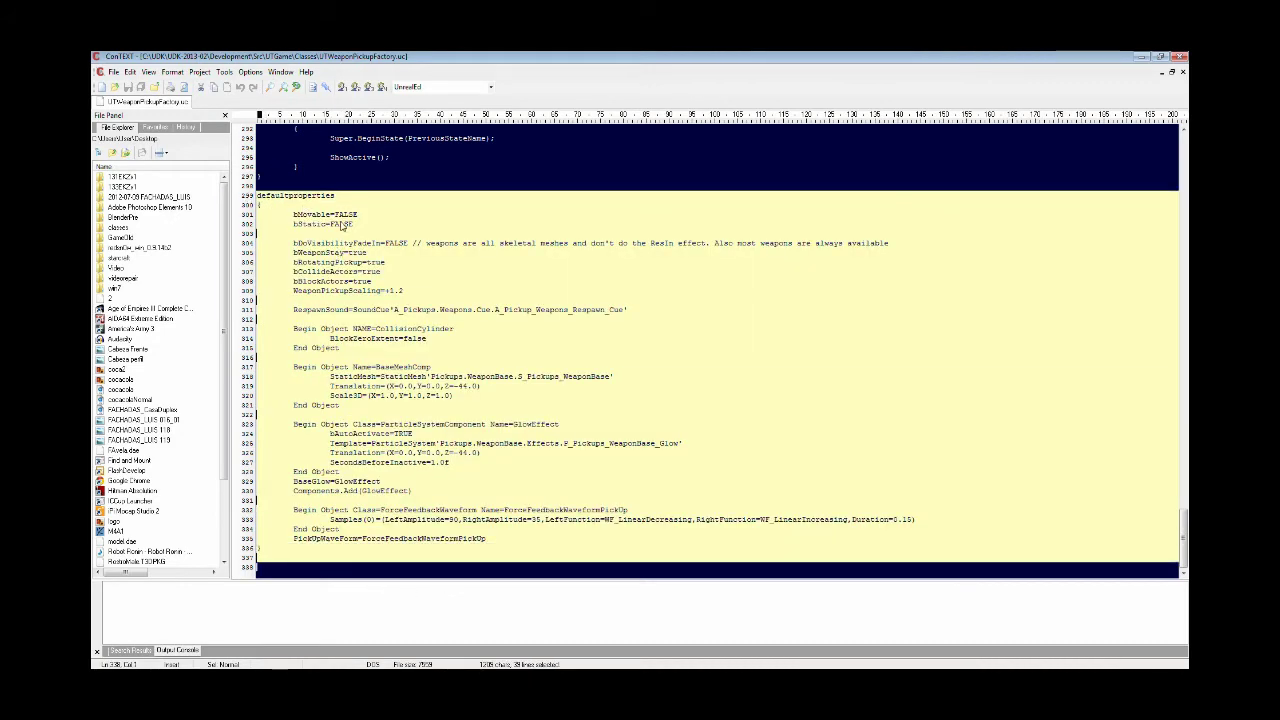
left_click(332, 214)
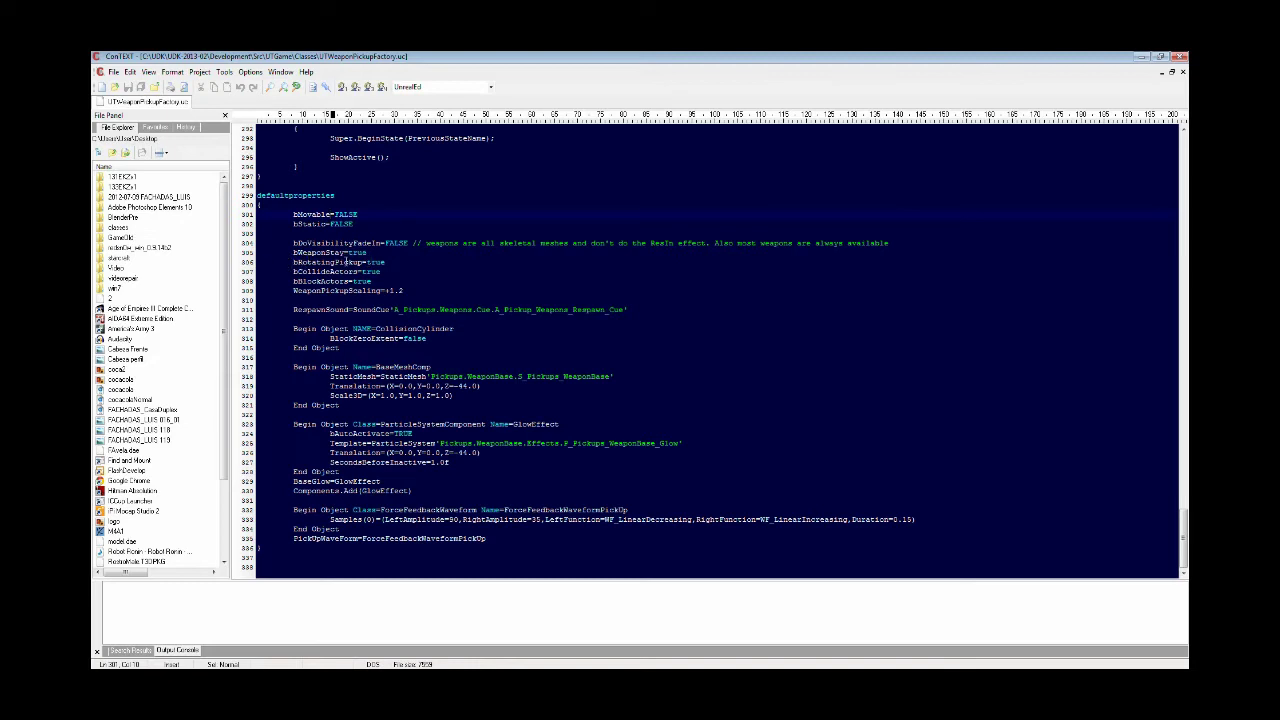
double_click(372, 262)
type("fal")
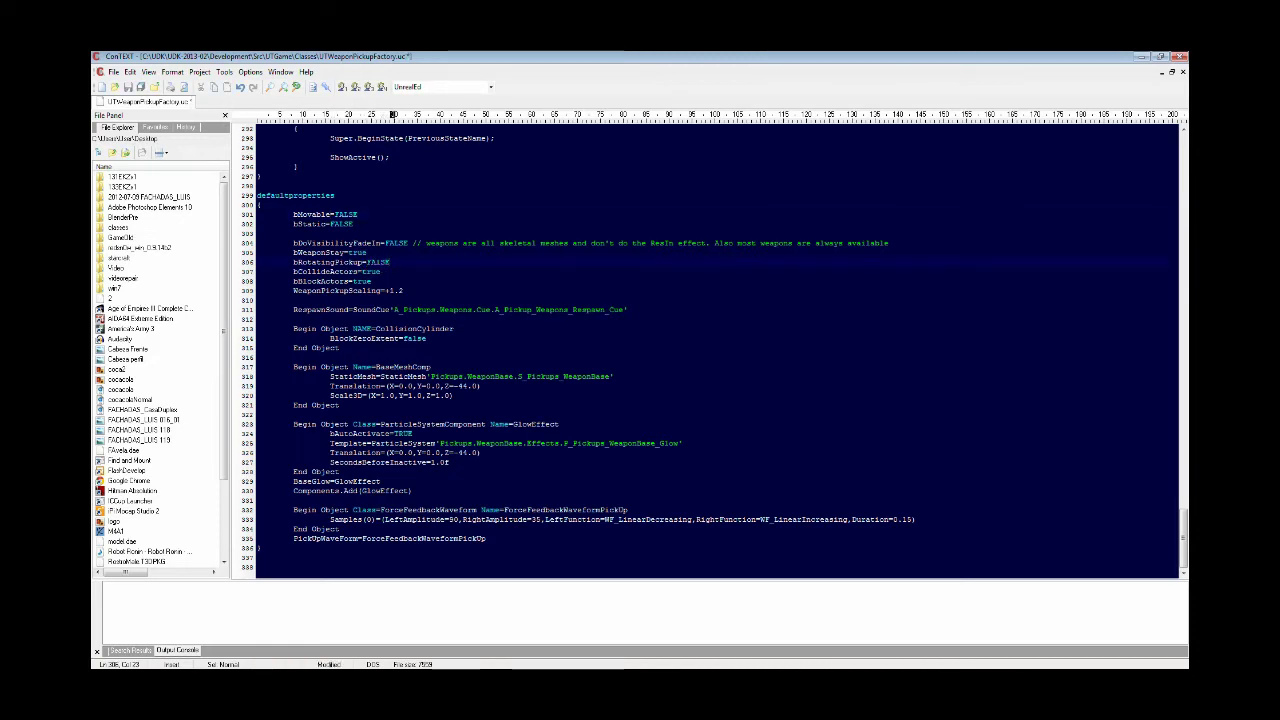
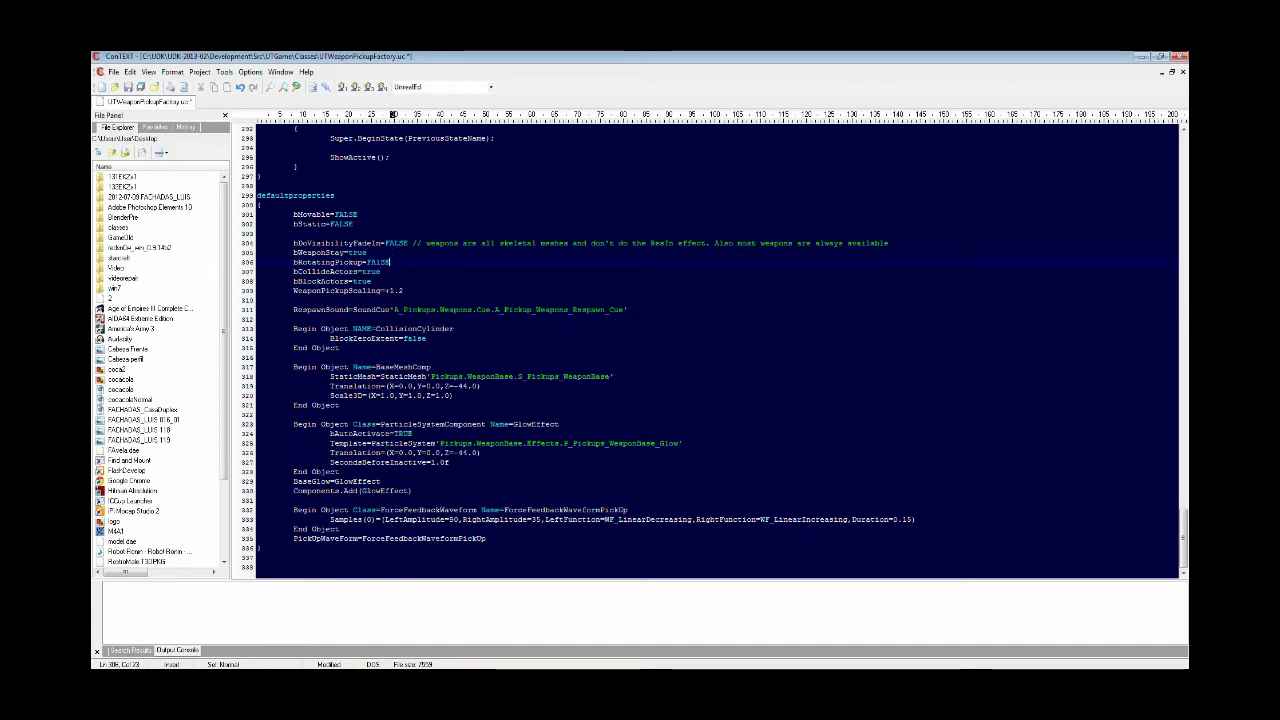
Step: Launch the UDK Editor from the Start menu over ConTEXT
key("super")
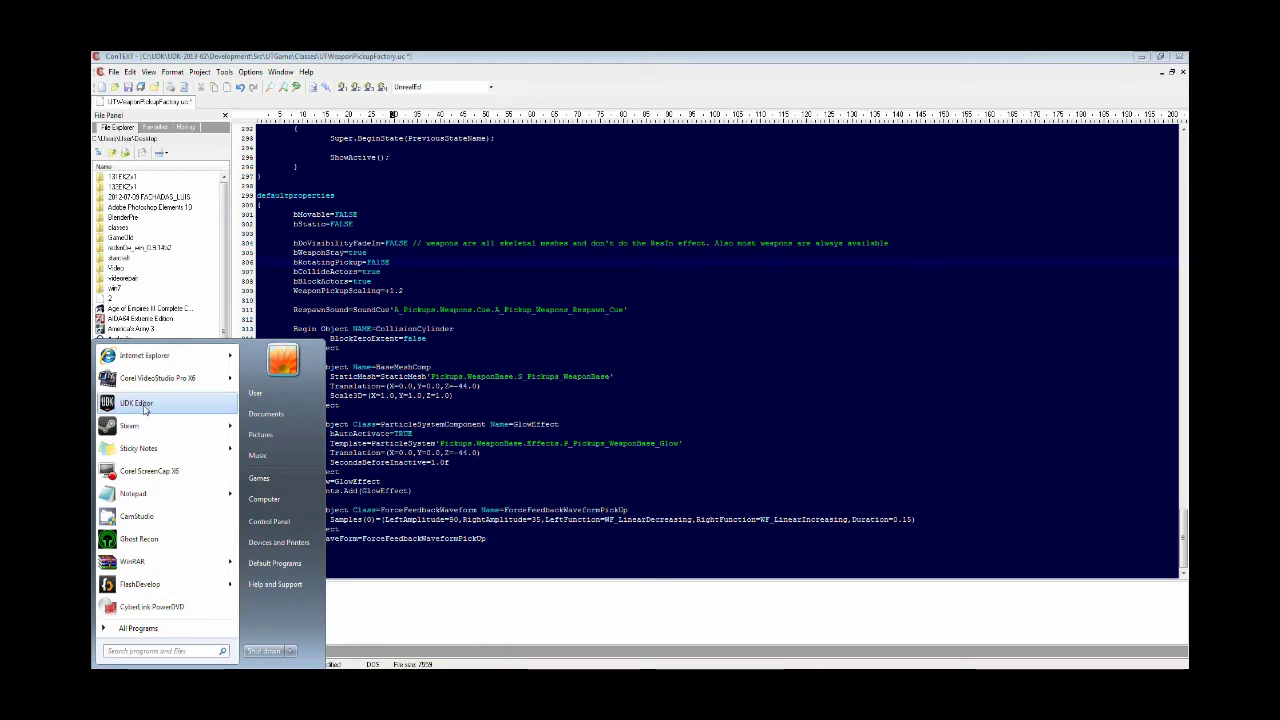
left_click(137, 403)
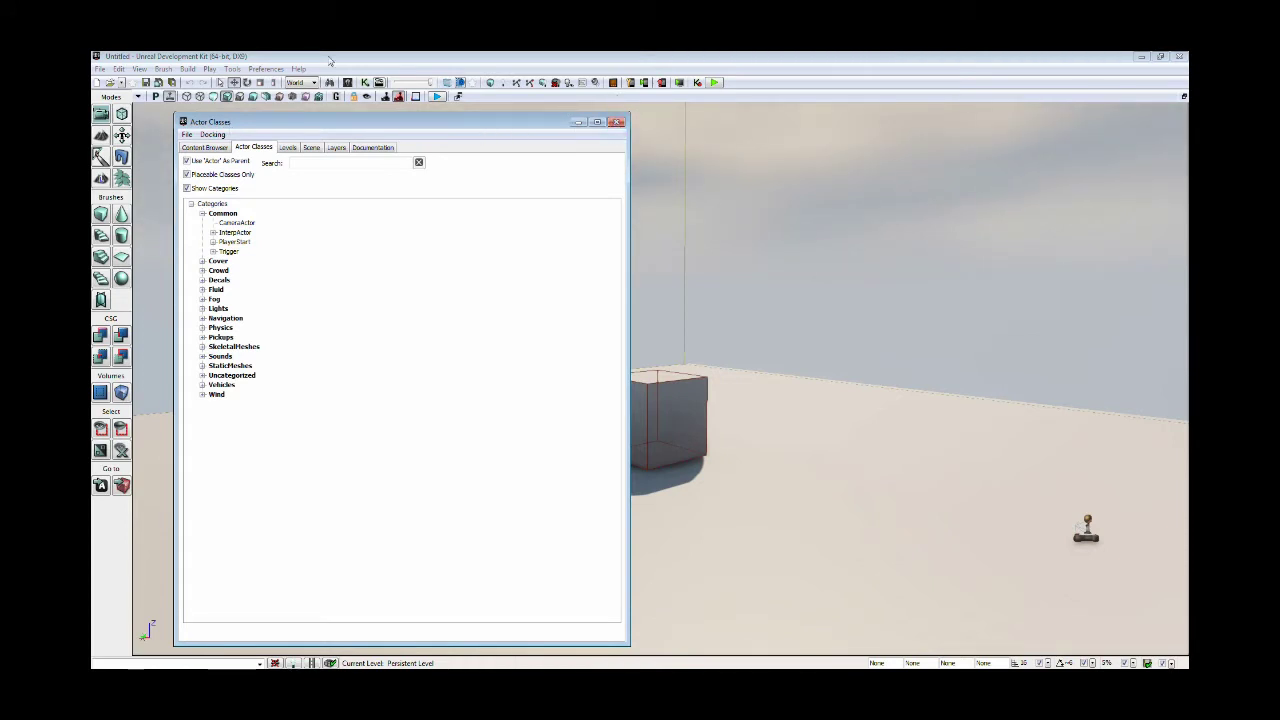
Step: In the Content Browser's Actor Classes tab, expand Pickups > Weapon and select UTWeaponPickupFactory
left_click(362, 82)
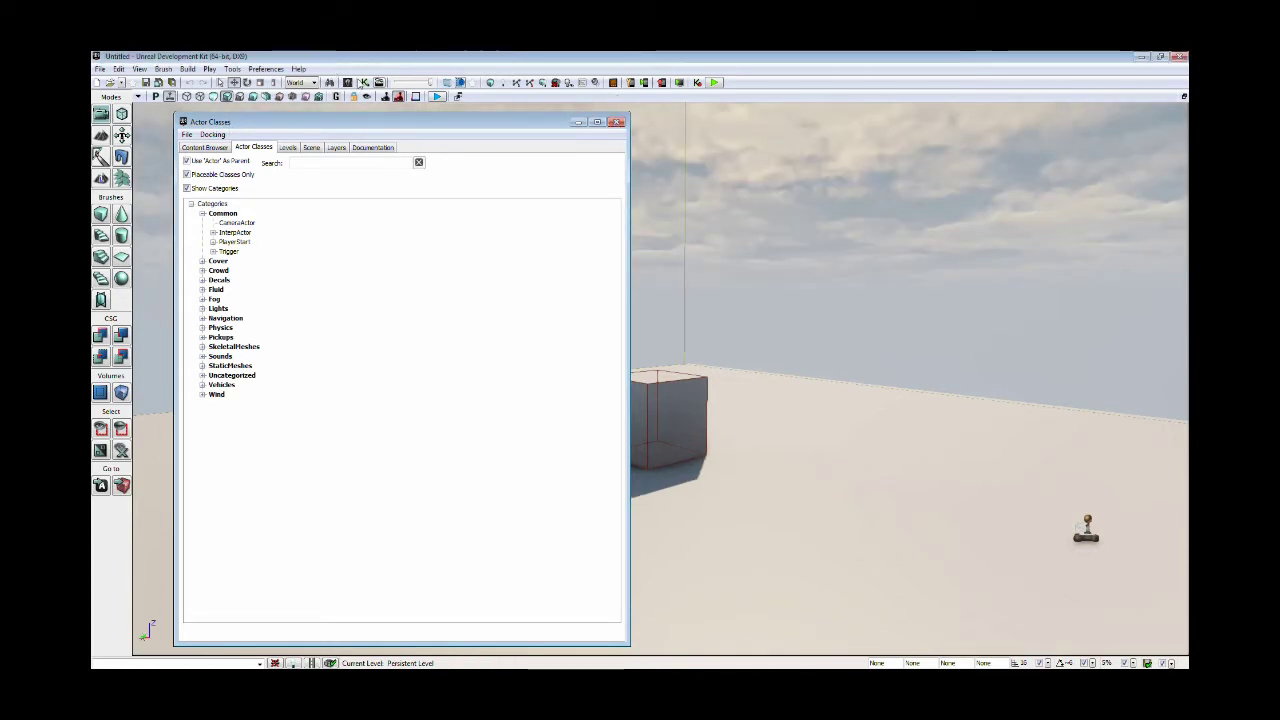
left_click(619, 121)
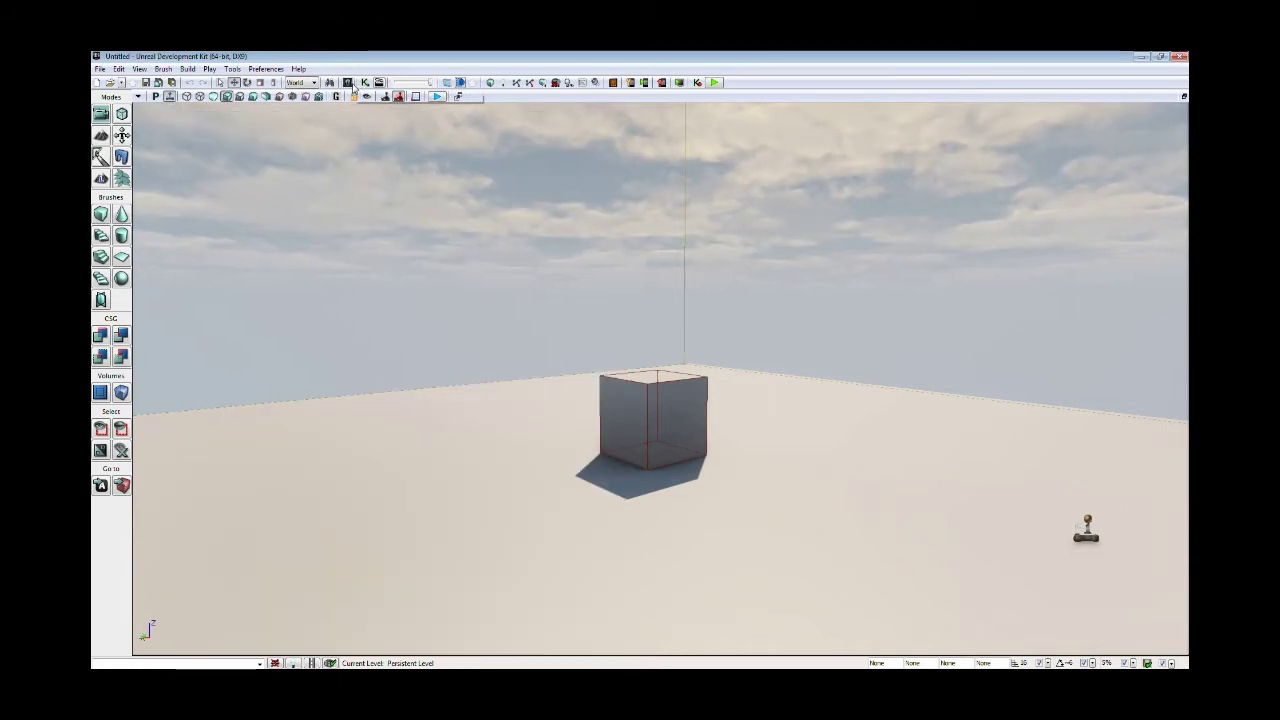
left_click(348, 83)
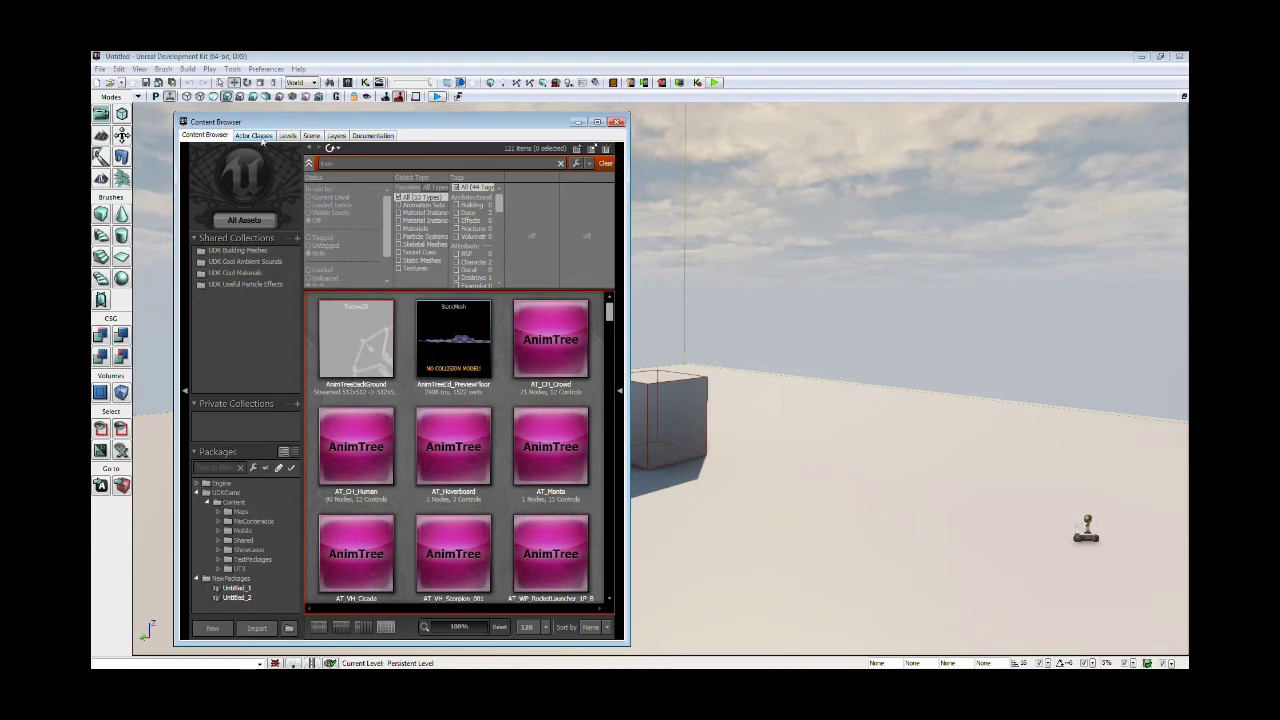
left_click(254, 135)
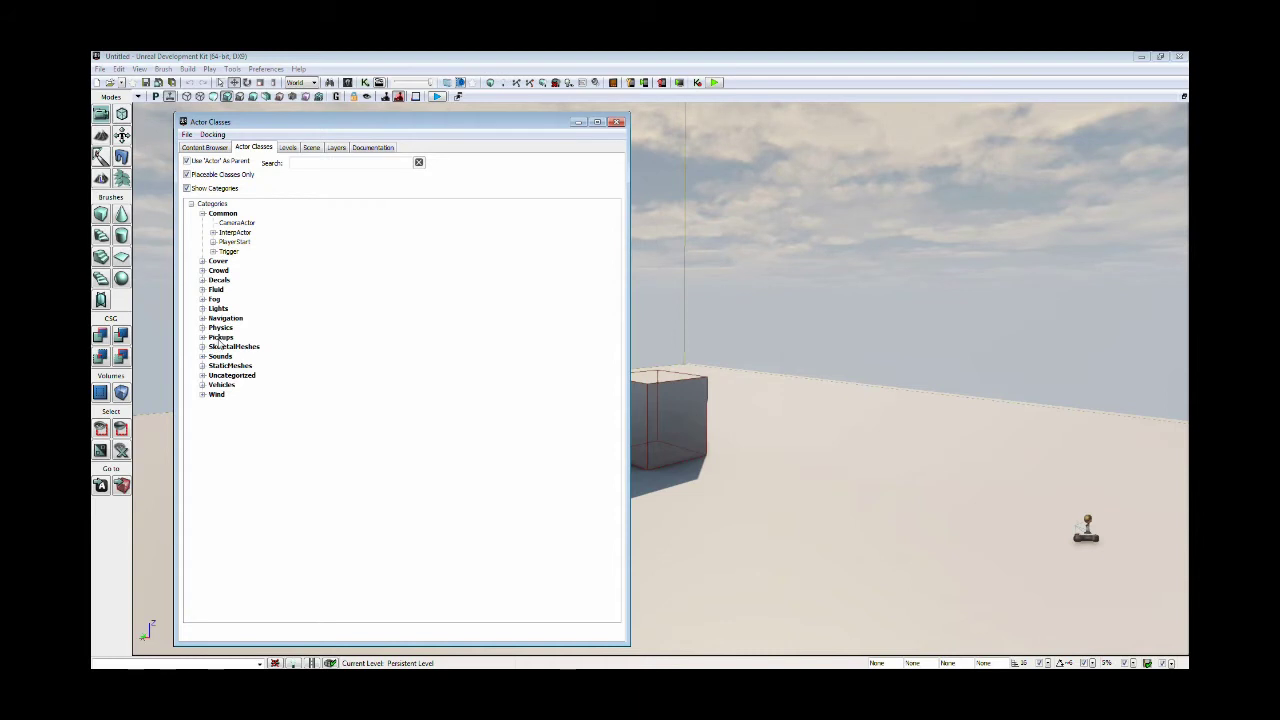
double_click(220, 340)
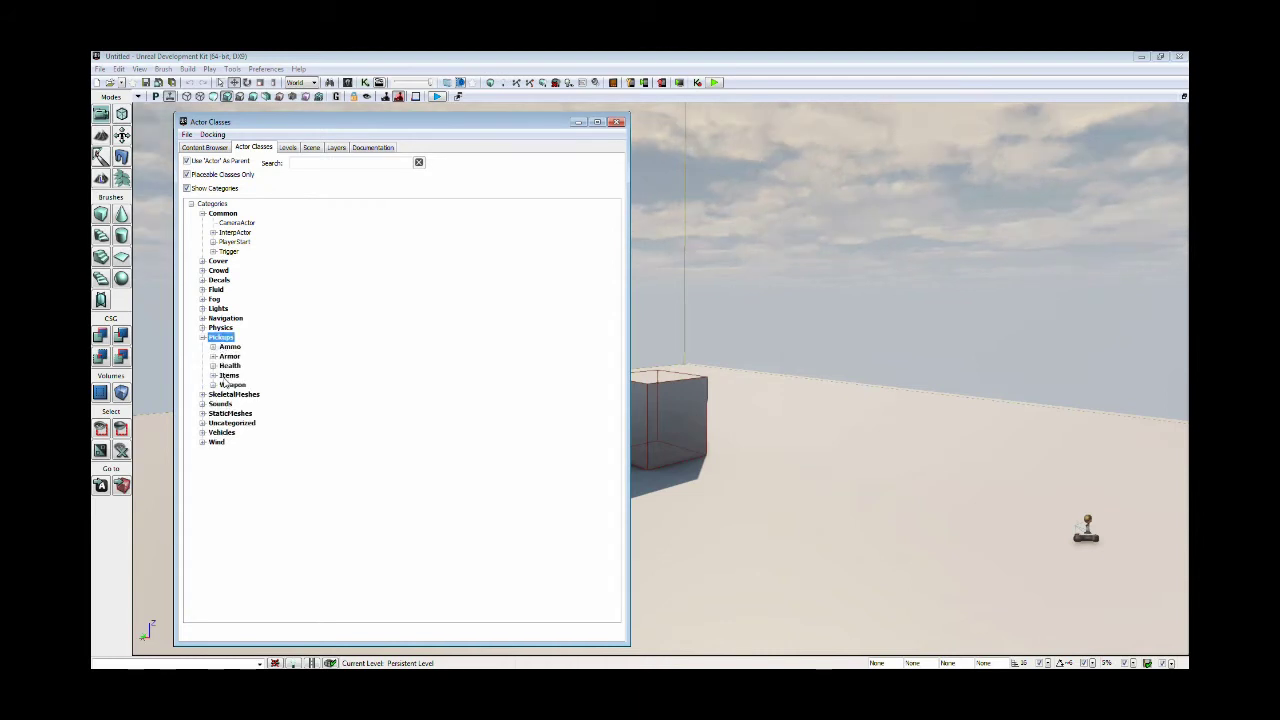
left_click(228, 386)
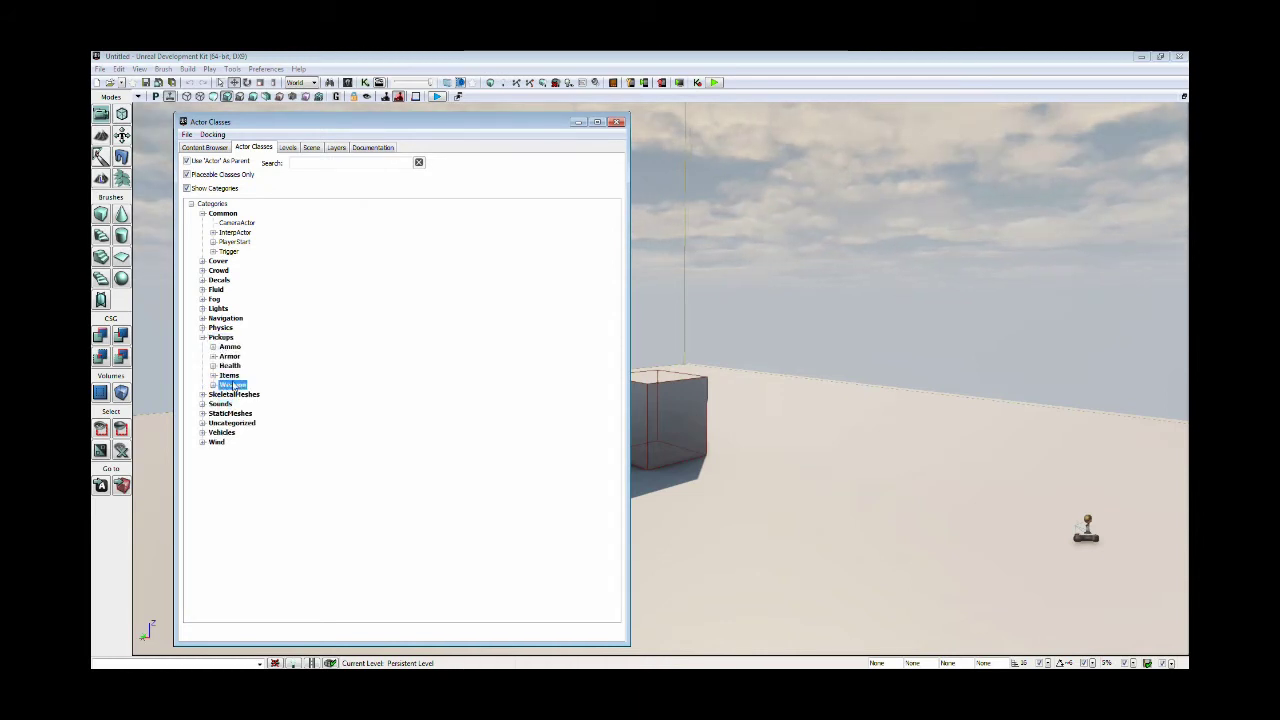
double_click(233, 386)
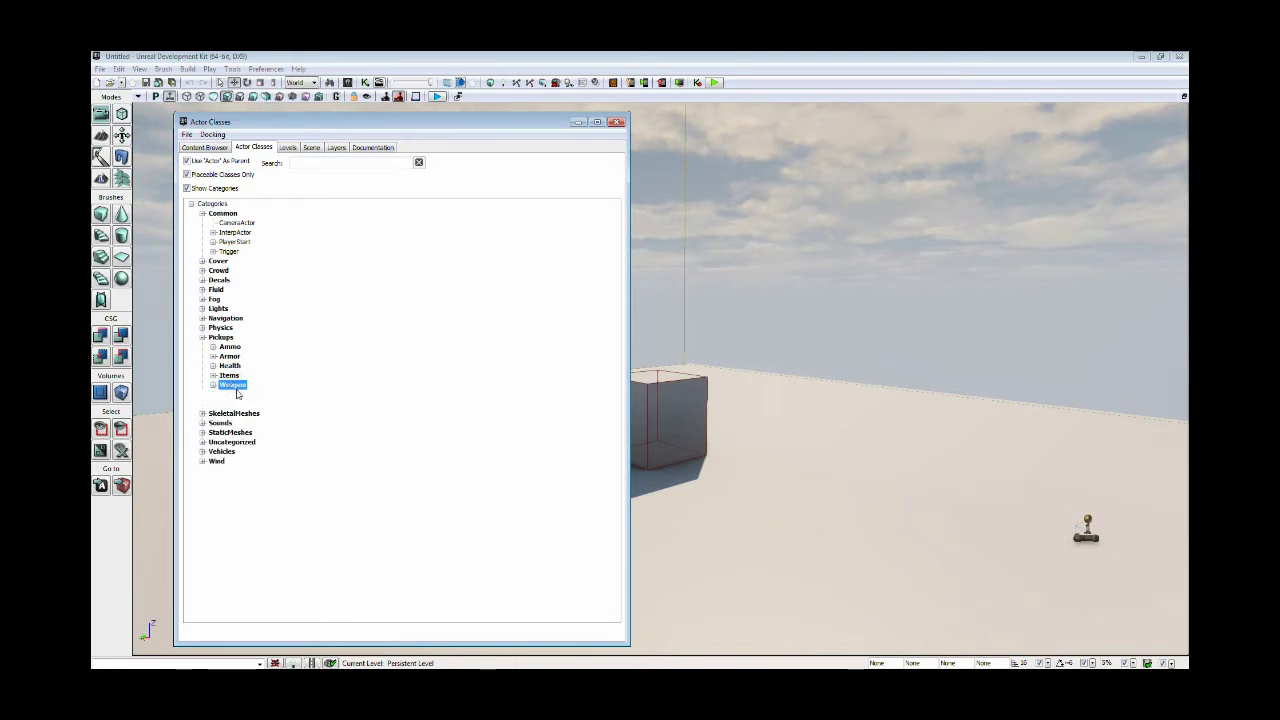
left_click(256, 404)
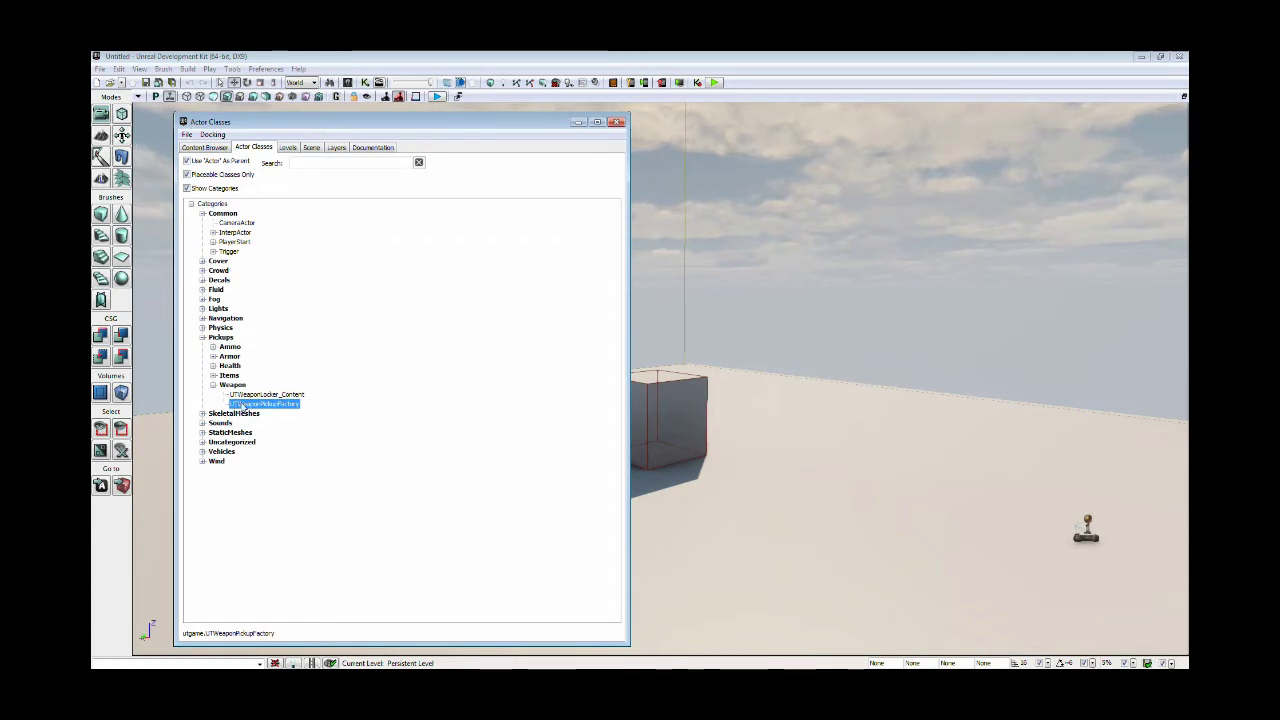
Step: Add a UTWeaponPickupFactory on the floor next to the cube
left_click(743, 516)
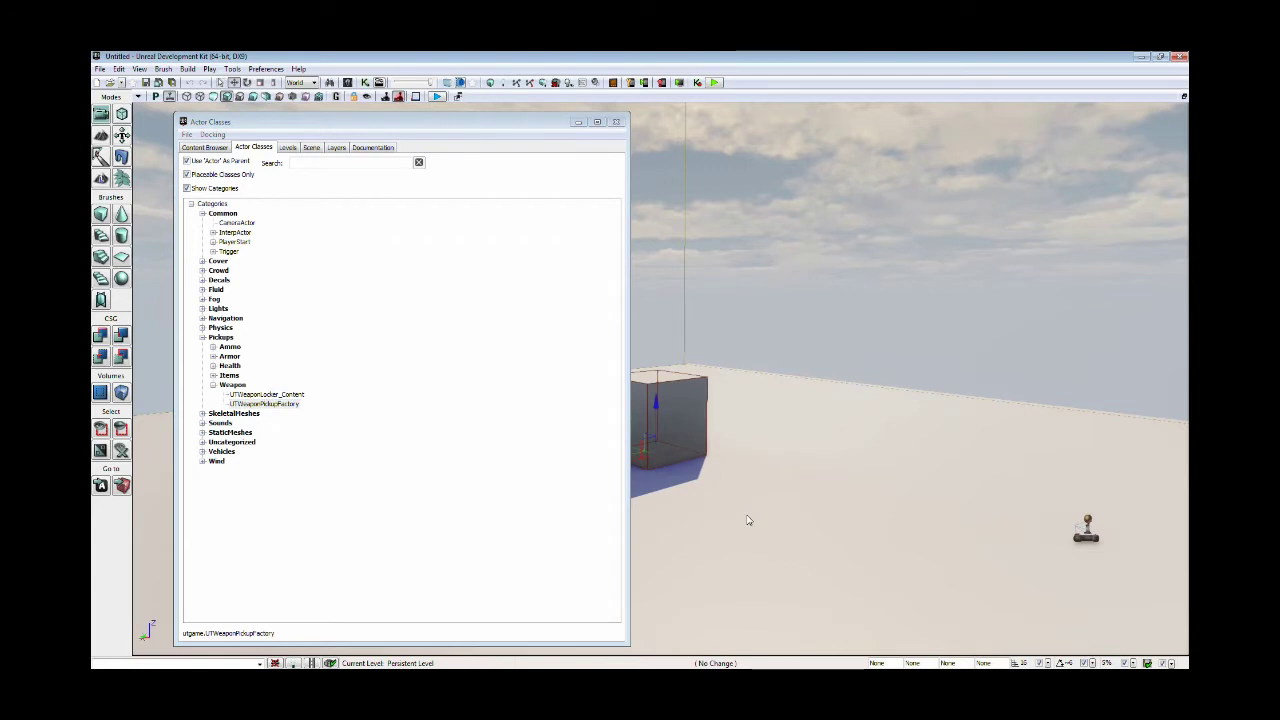
right_click(746, 520)
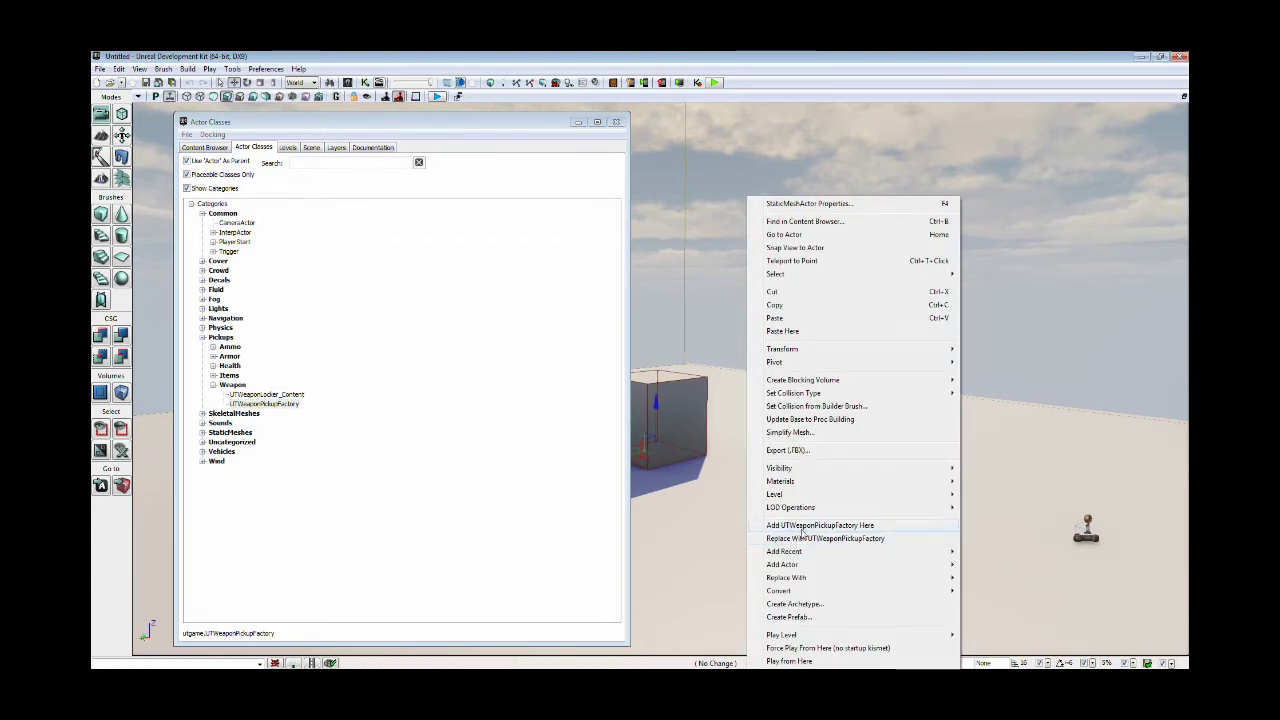
left_click(803, 527)
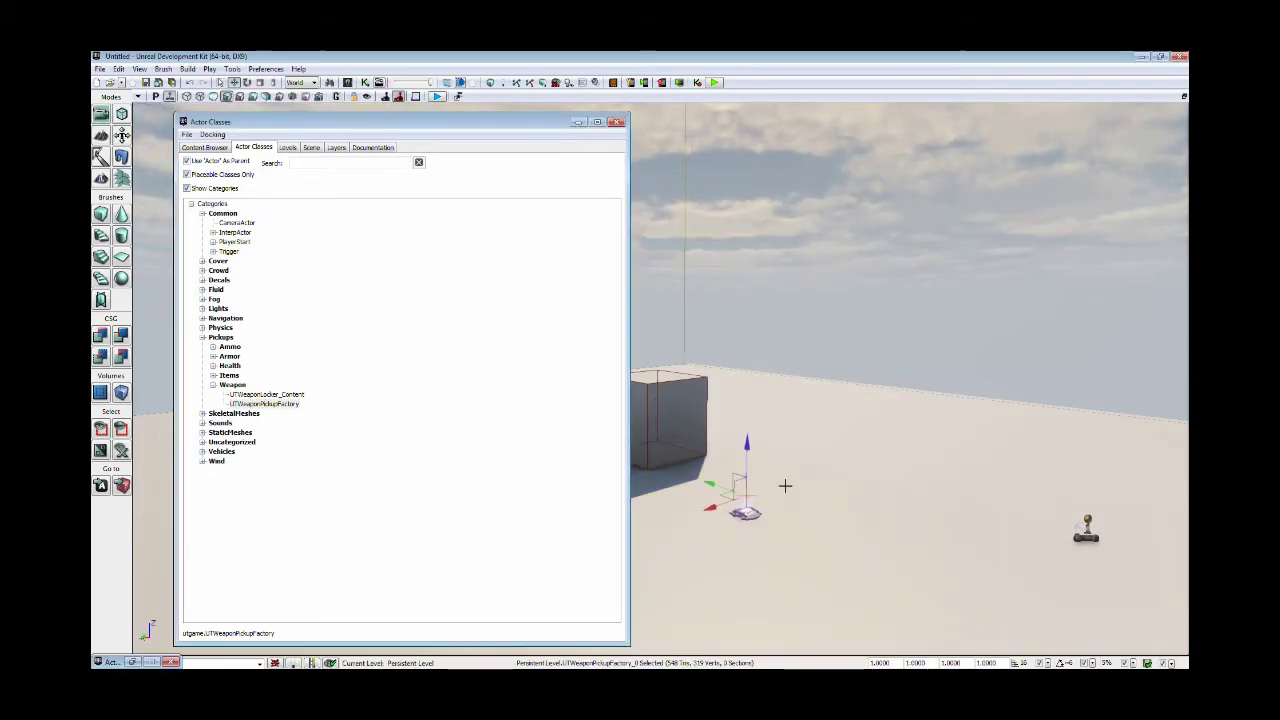
left_click(578, 122)
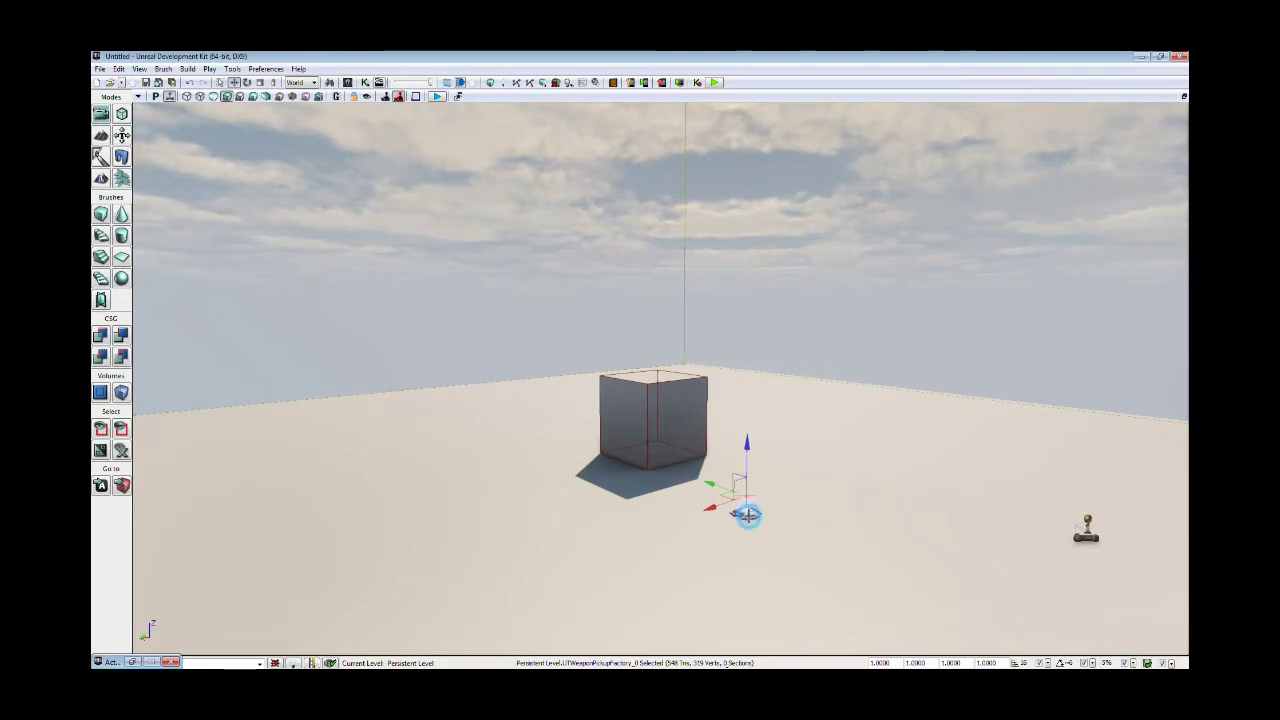
Step: Set the pickup factory's Weapon Pickup Class to UTWeap_RocketLauncher
double_click(748, 514)
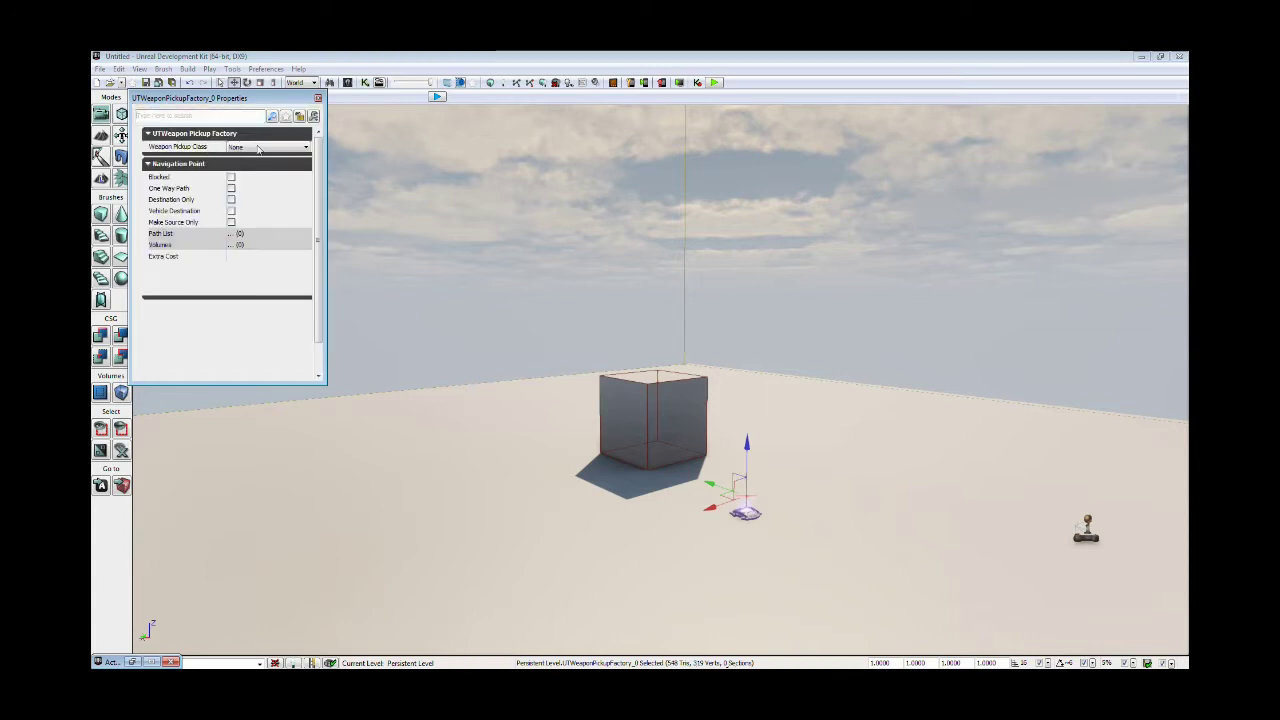
left_click(258, 147)
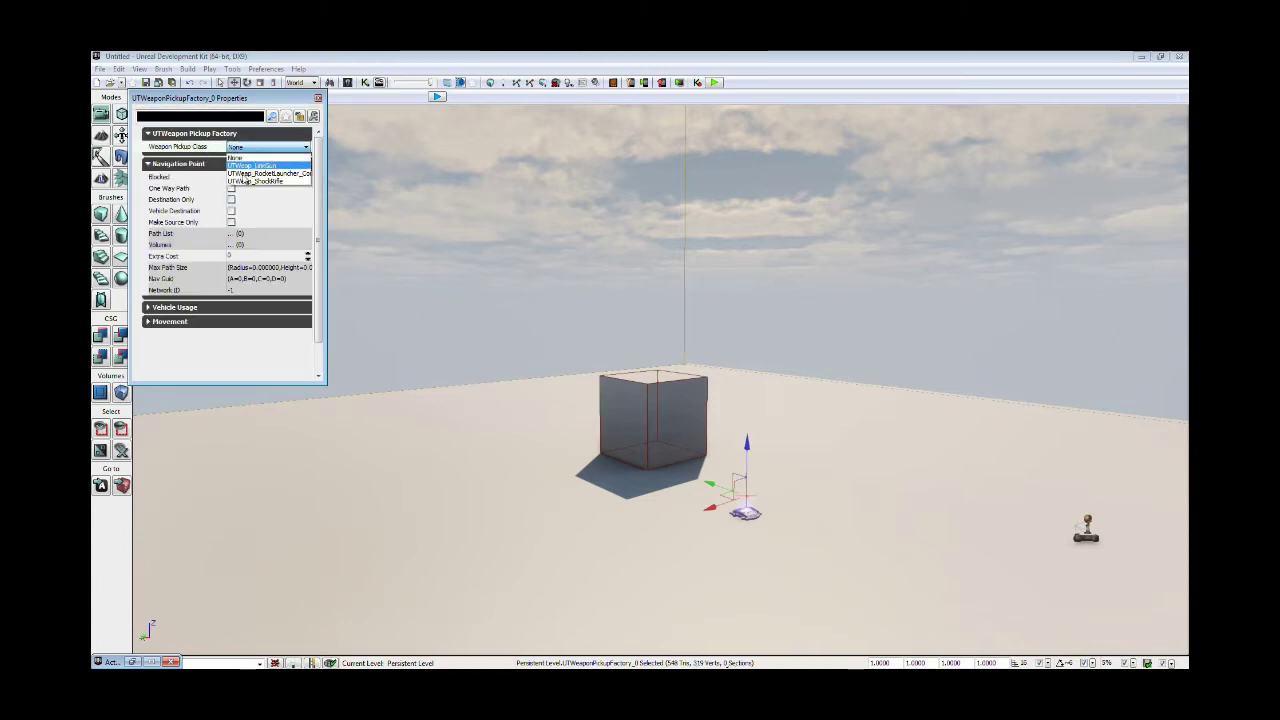
left_click(250, 173)
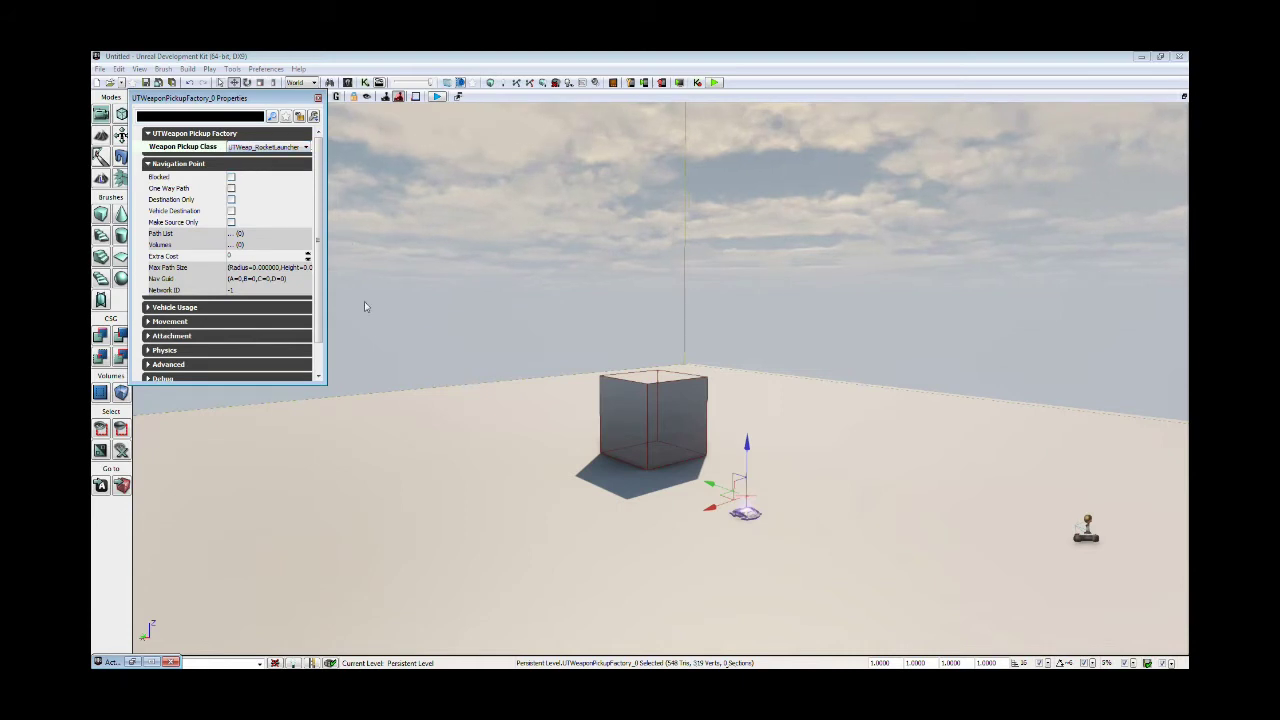
right_click(652, 524)
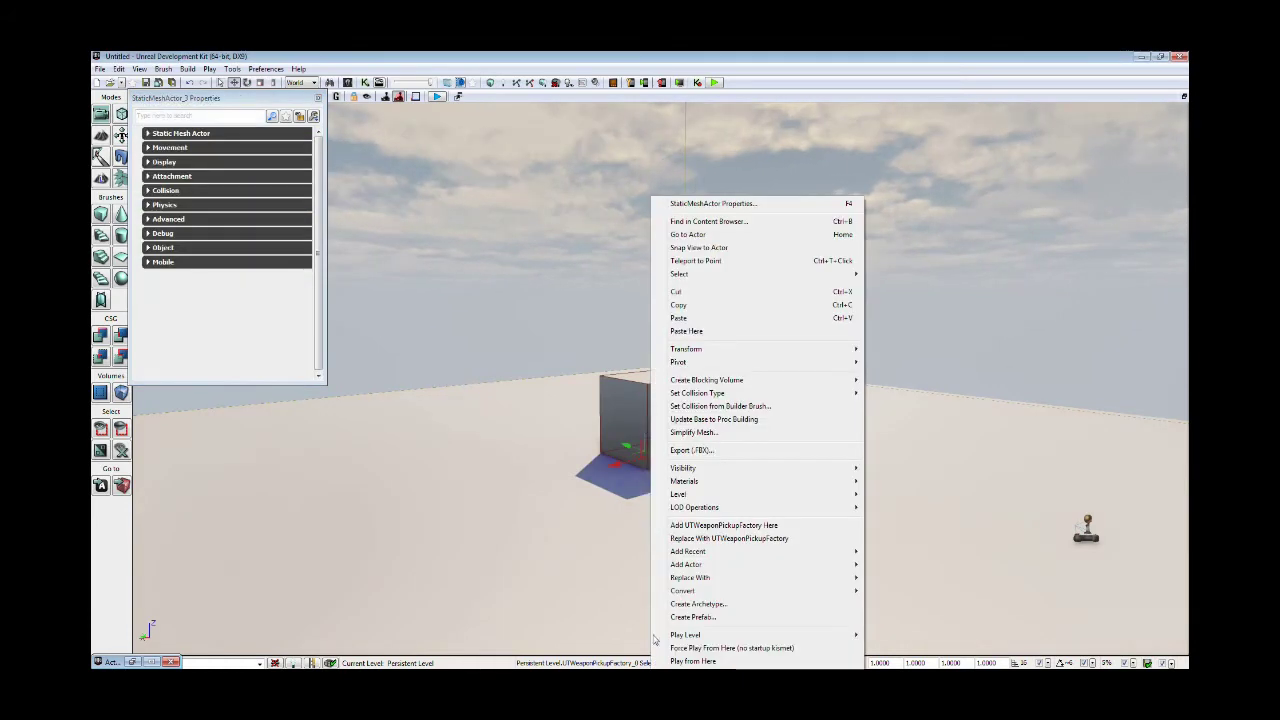
Step: Play from here and walk to the rocket launcher pickup, then exit with Esc
left_click(665, 664)
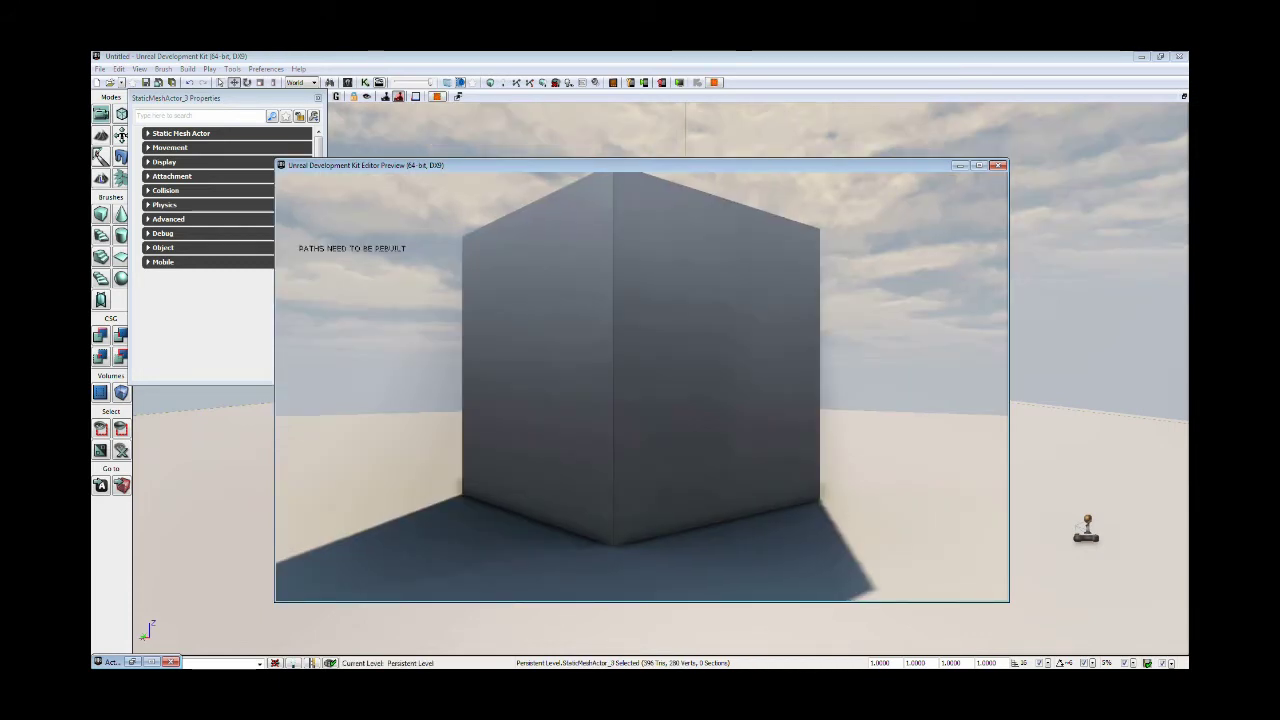
key("w")
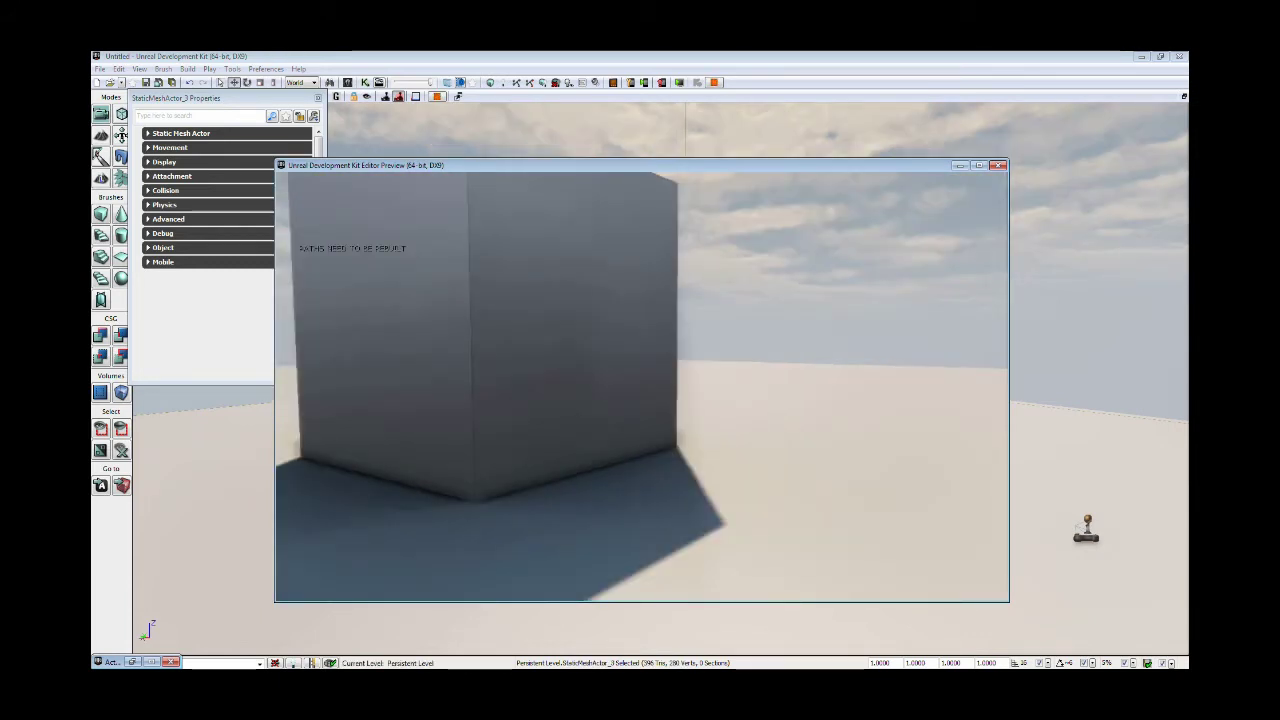
key("d")
key("d")
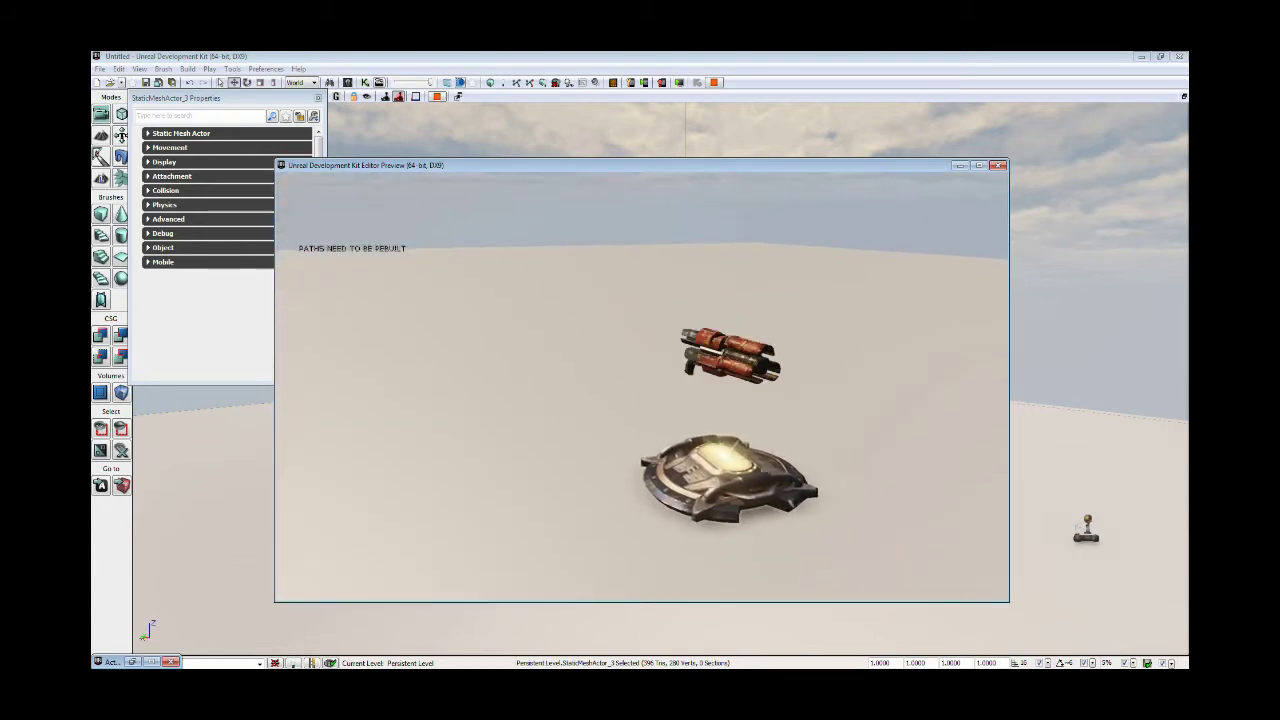
key("Escape")
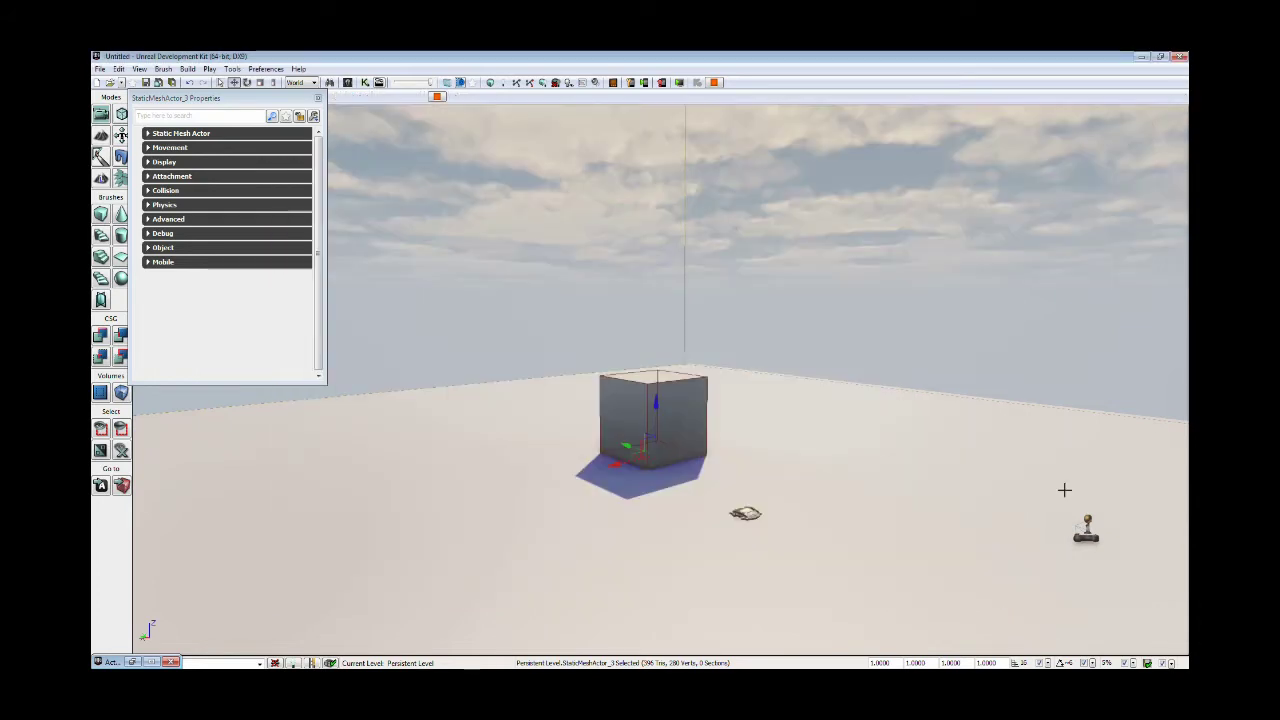
Step: Quit the UDK Editor without saving the level, then save UTWeaponPickupFactory.uc in ConTEXT
left_click(1178, 57)
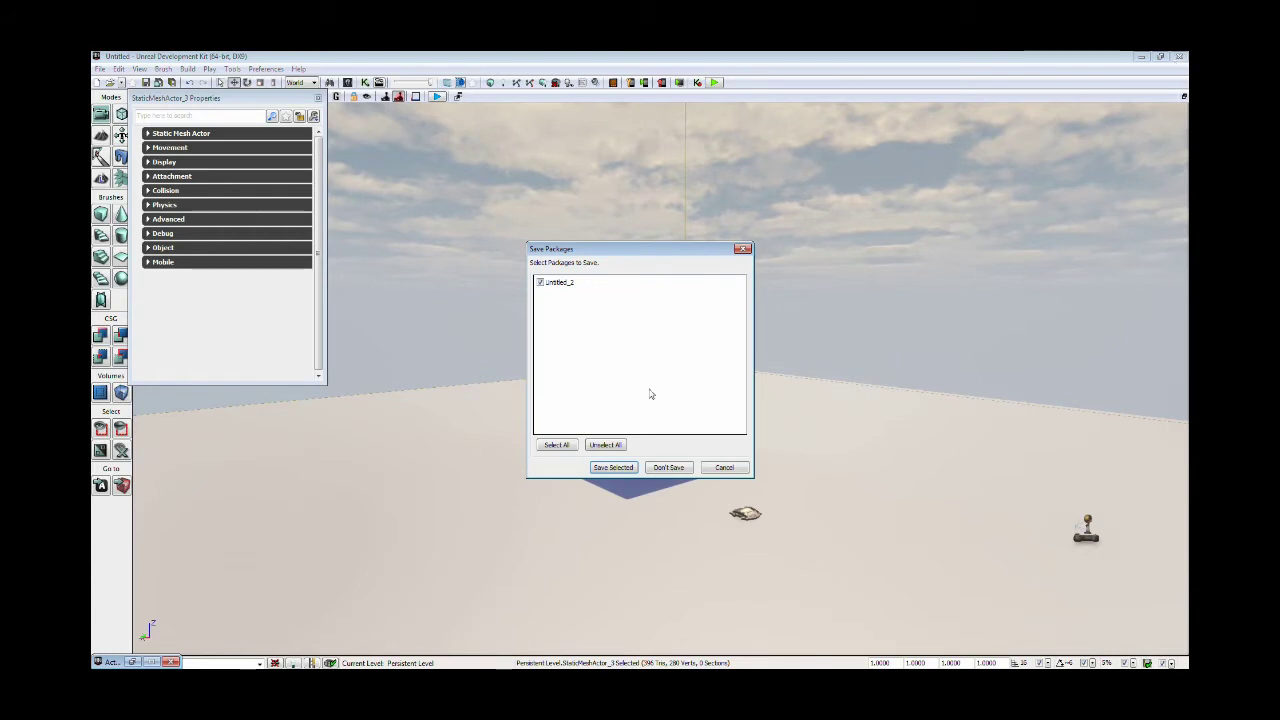
left_click(667, 467)
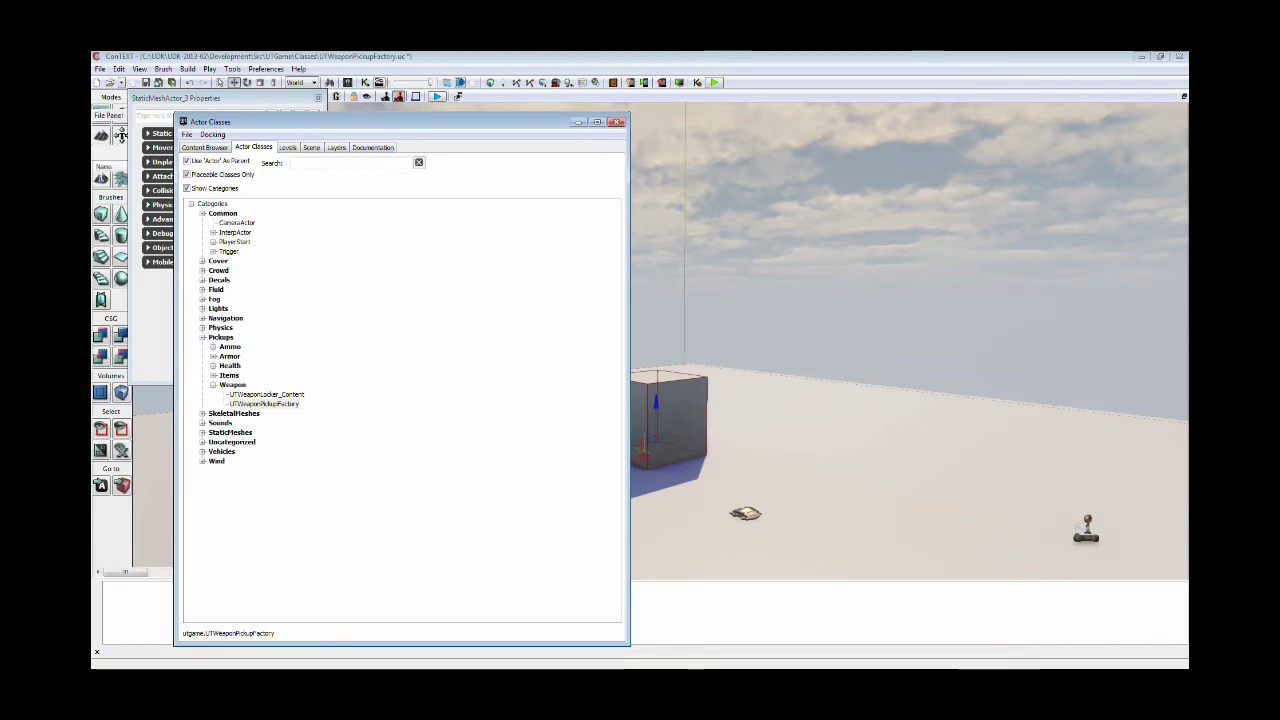
left_click(1180, 57)
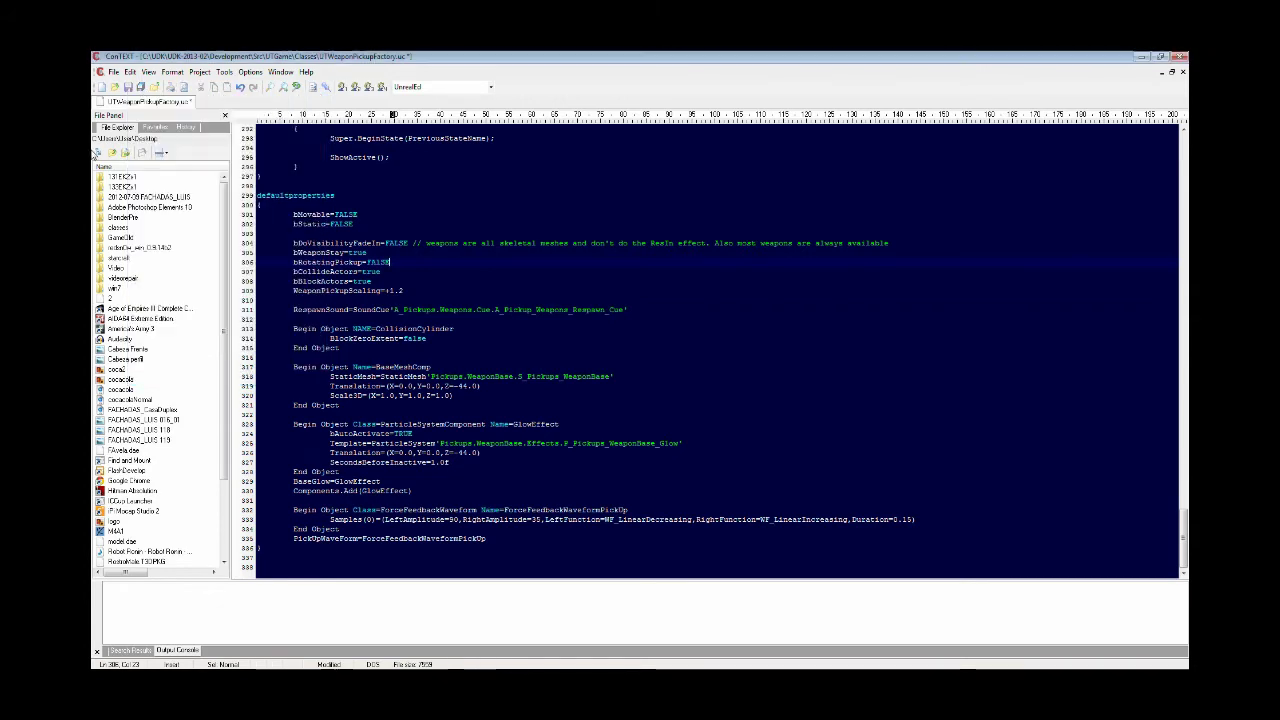
left_click(129, 87)
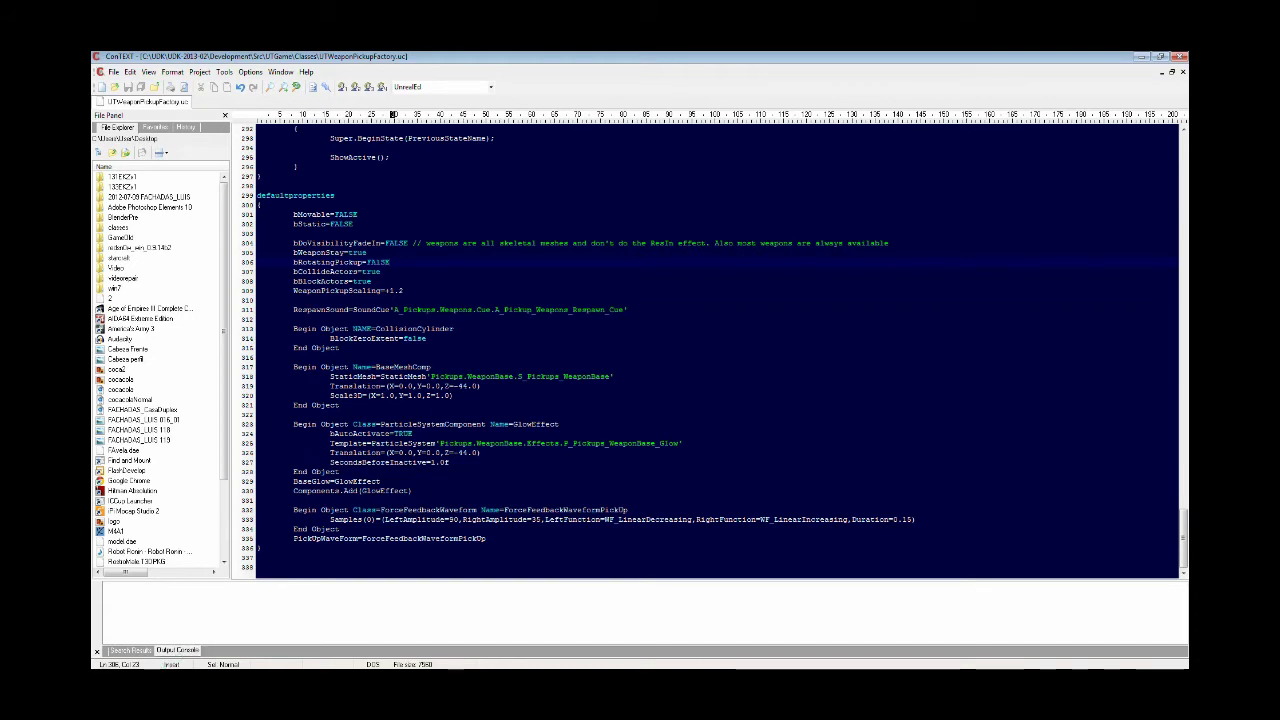
Step: Run UDK.exe make with F9 to recompile the scripts with 0 errors and 0 warnings
key("super")
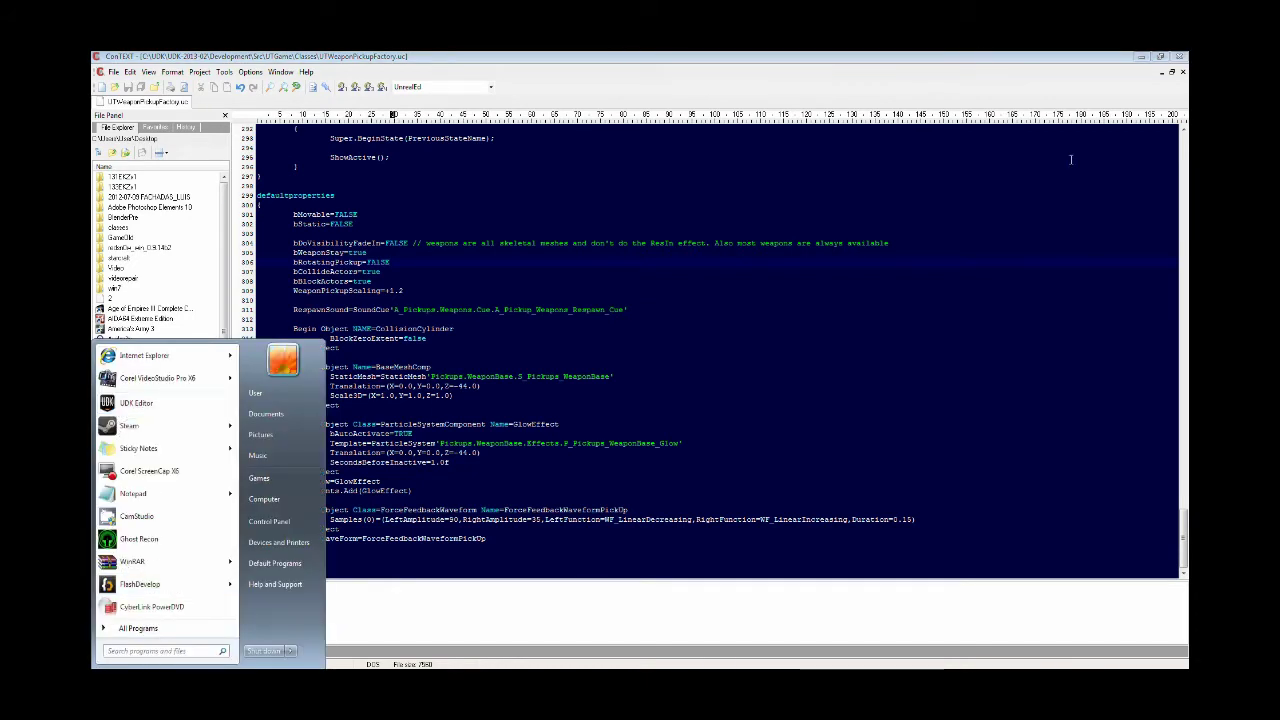
left_click_drag(600, 271, 606, 281)
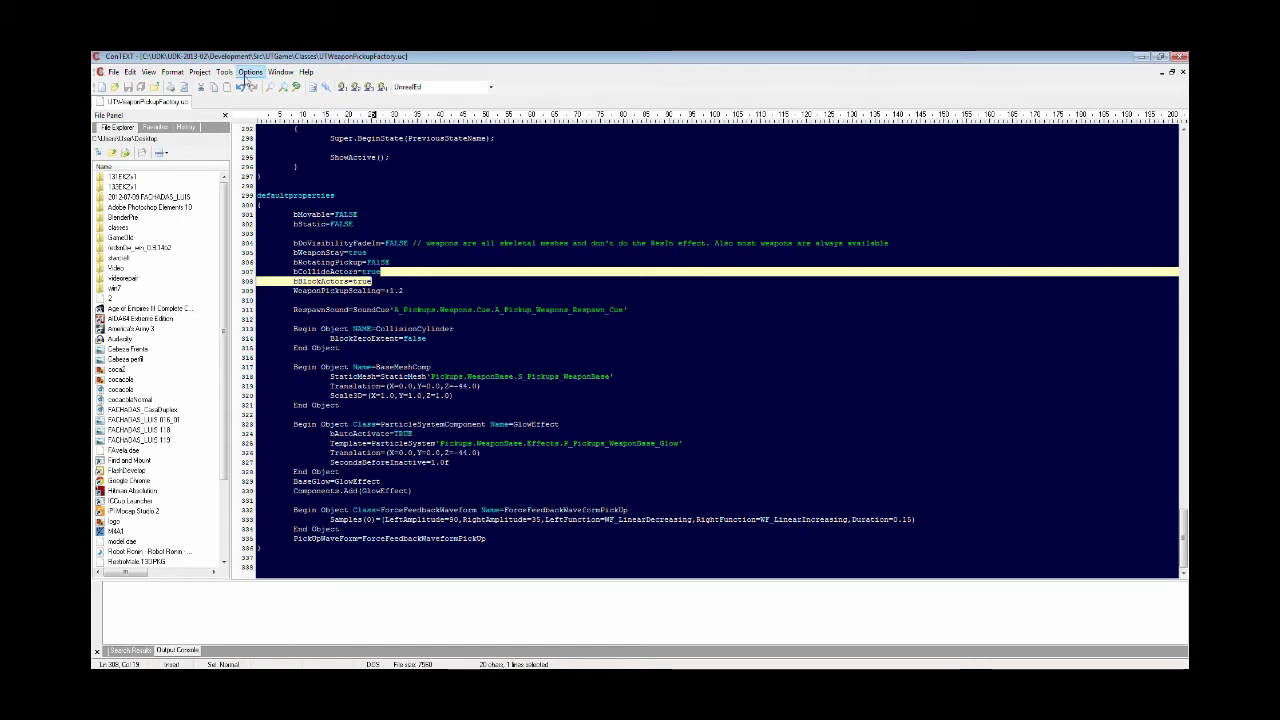
left_click(457, 310)
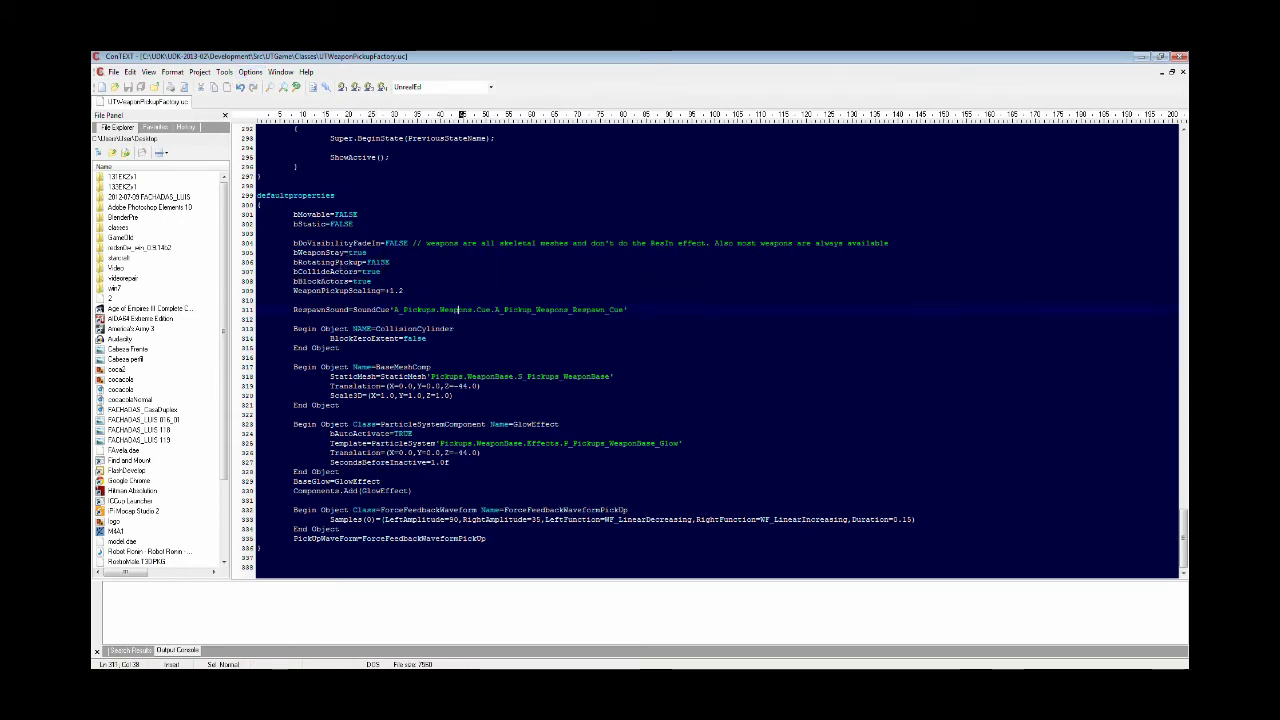
key("F9")
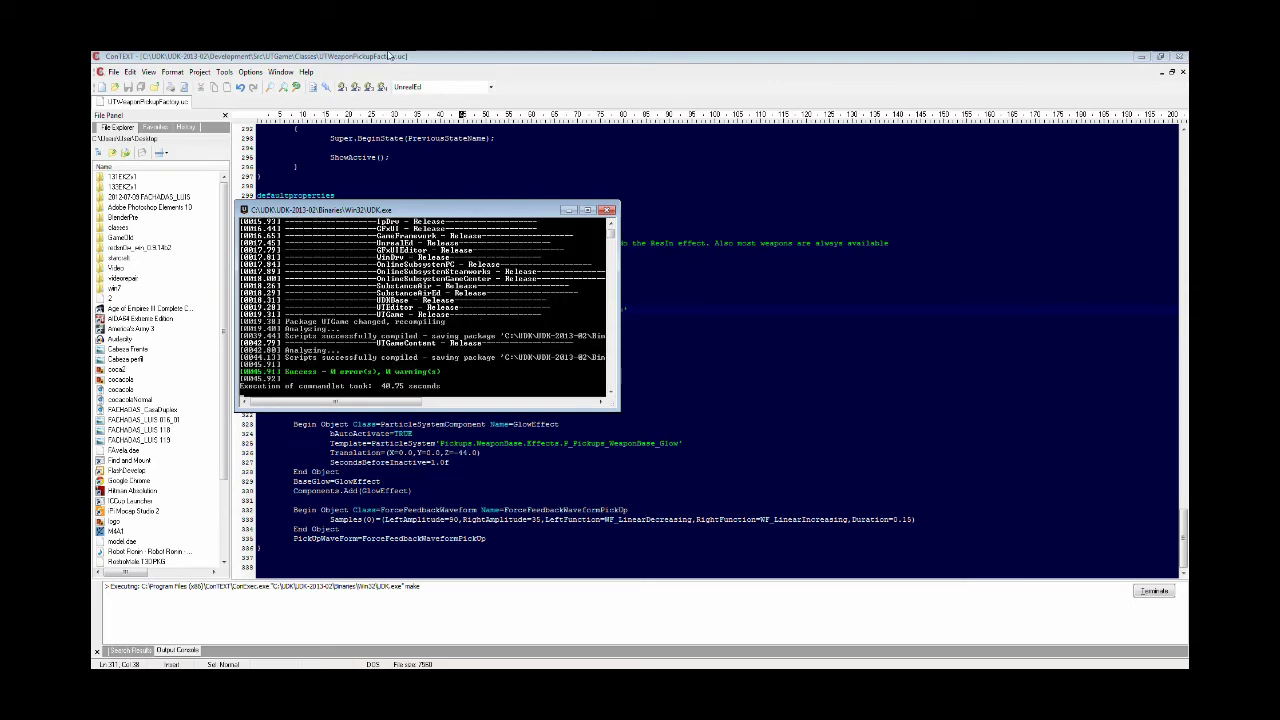
Step: Close the compile console and relaunch the UDK Editor from the Start menu
left_click(607, 210)
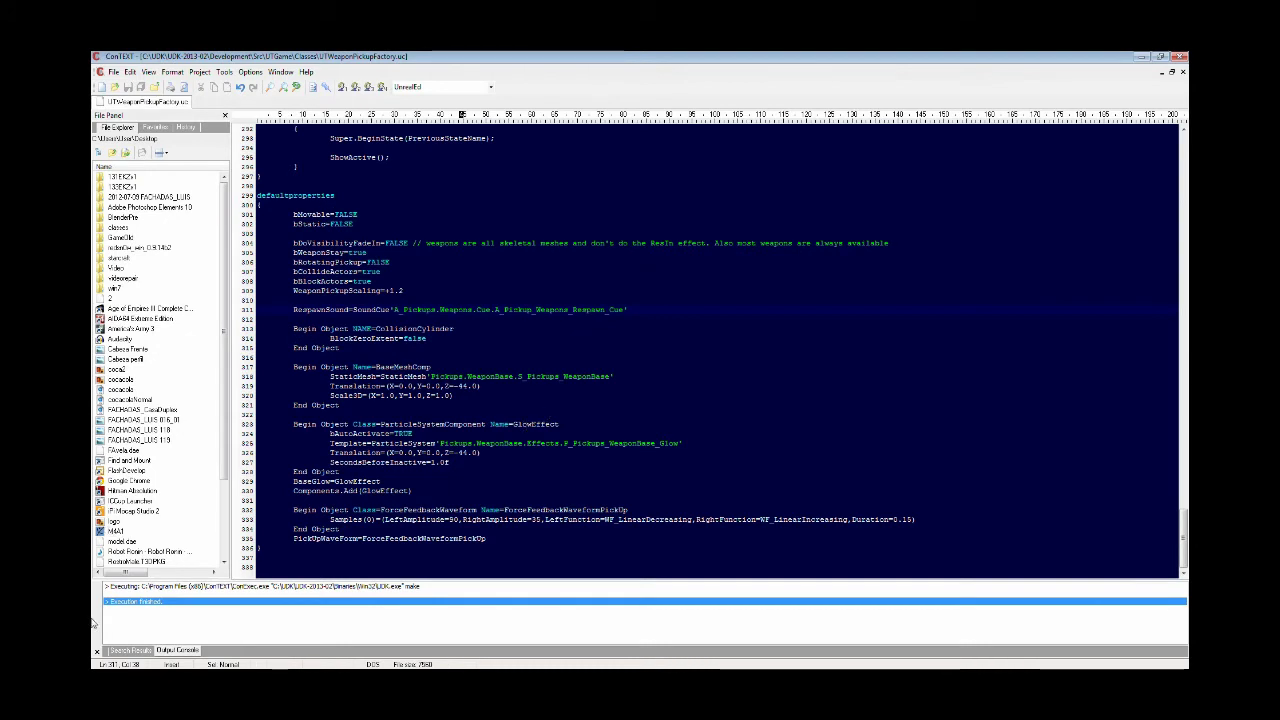
key("super")
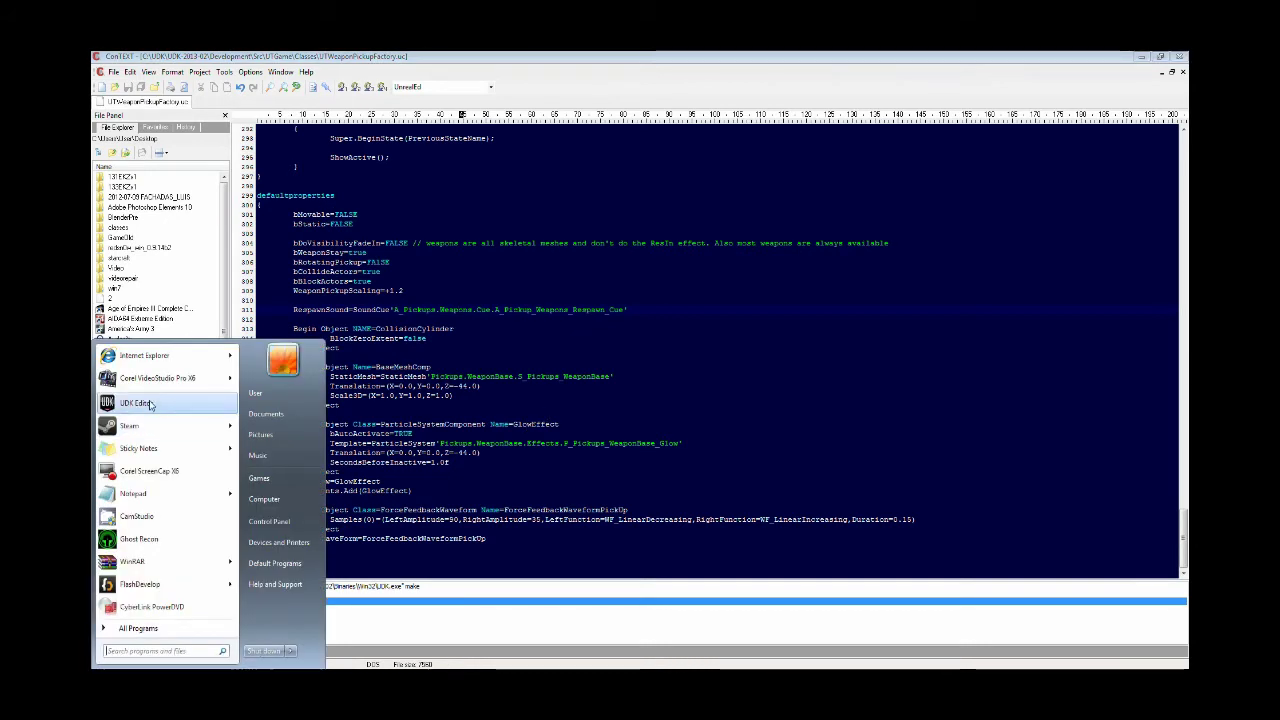
left_click(150, 404)
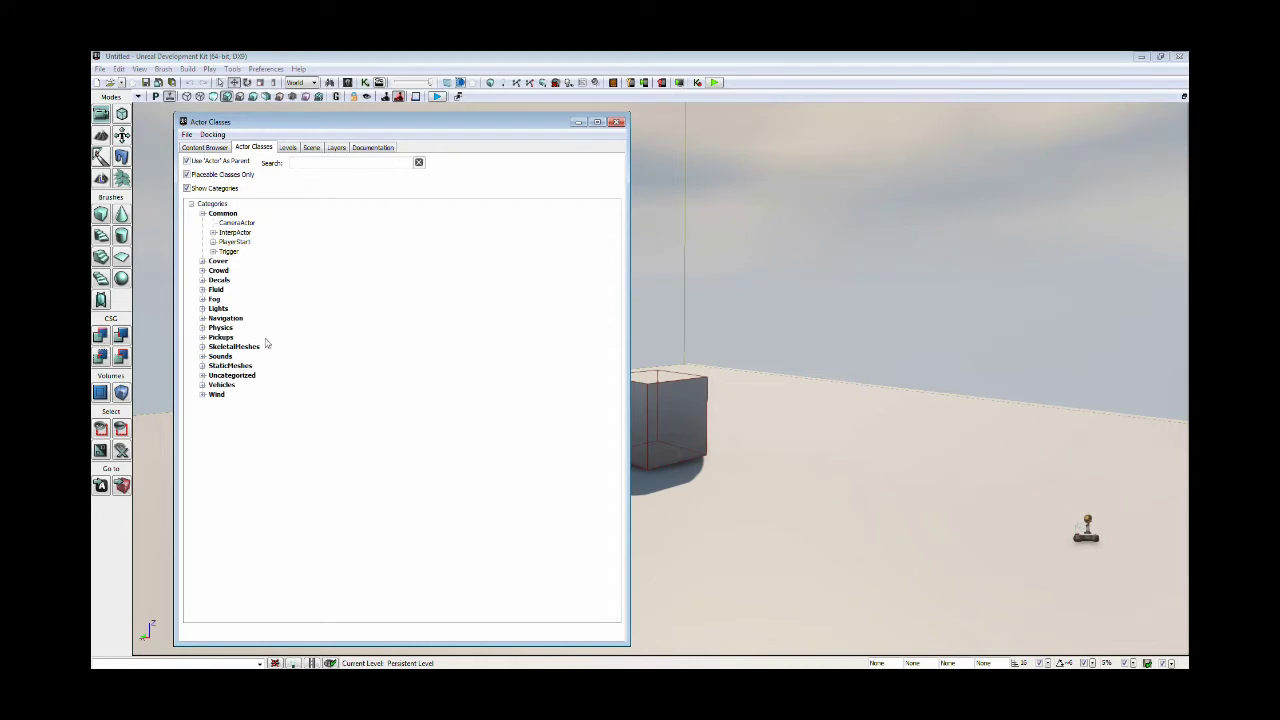
Step: Select UTWeaponPickupFactory under Pickups > Weapon in Actor Classes
left_click(221, 338)
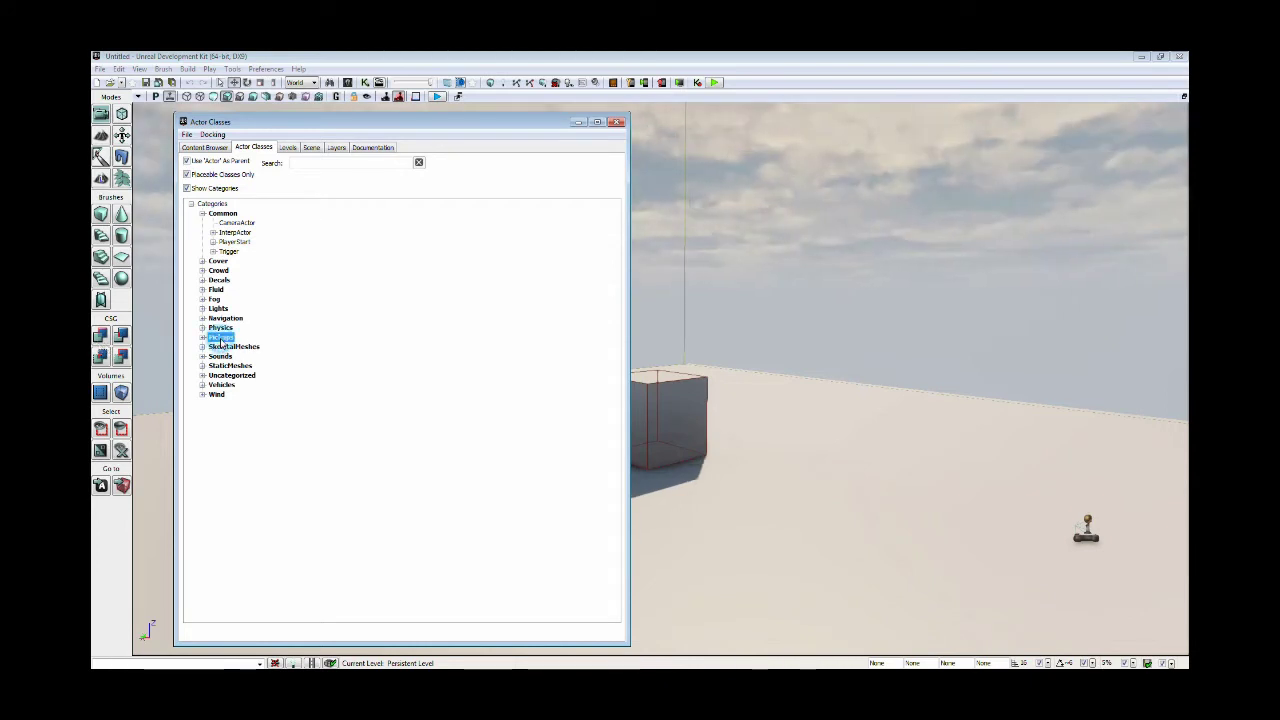
double_click(221, 338)
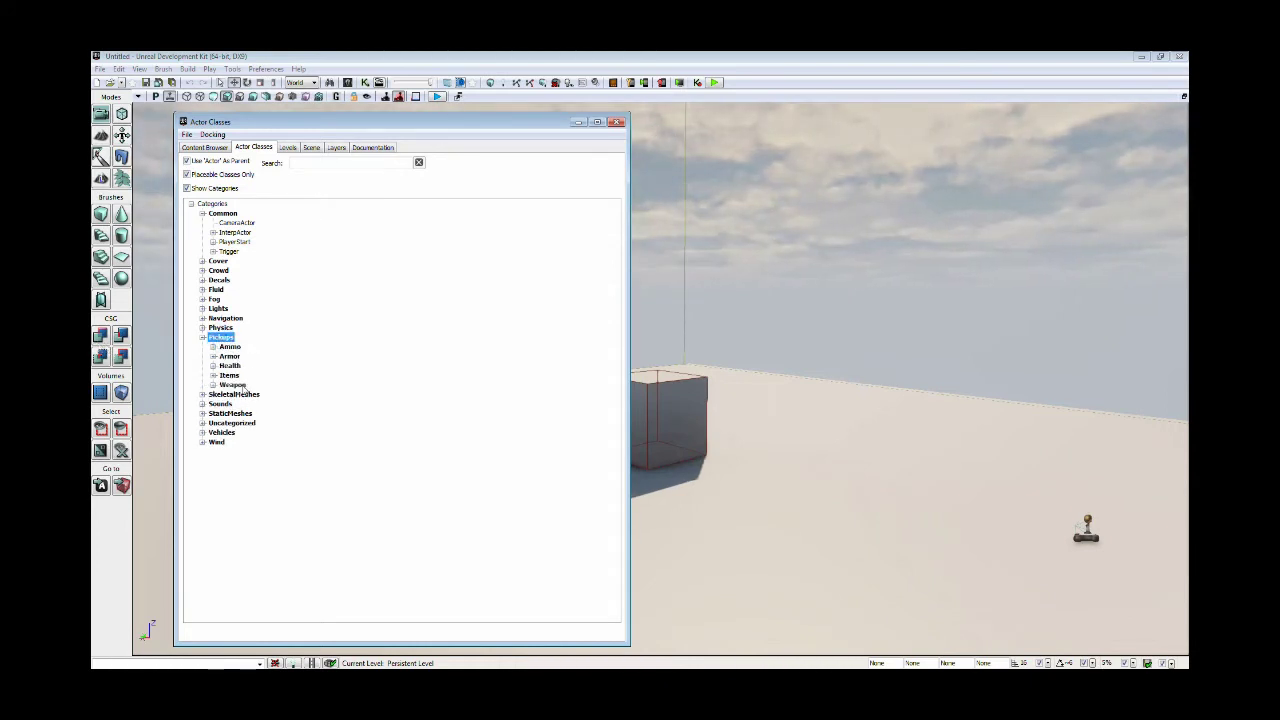
left_click(241, 386)
double_click(241, 386)
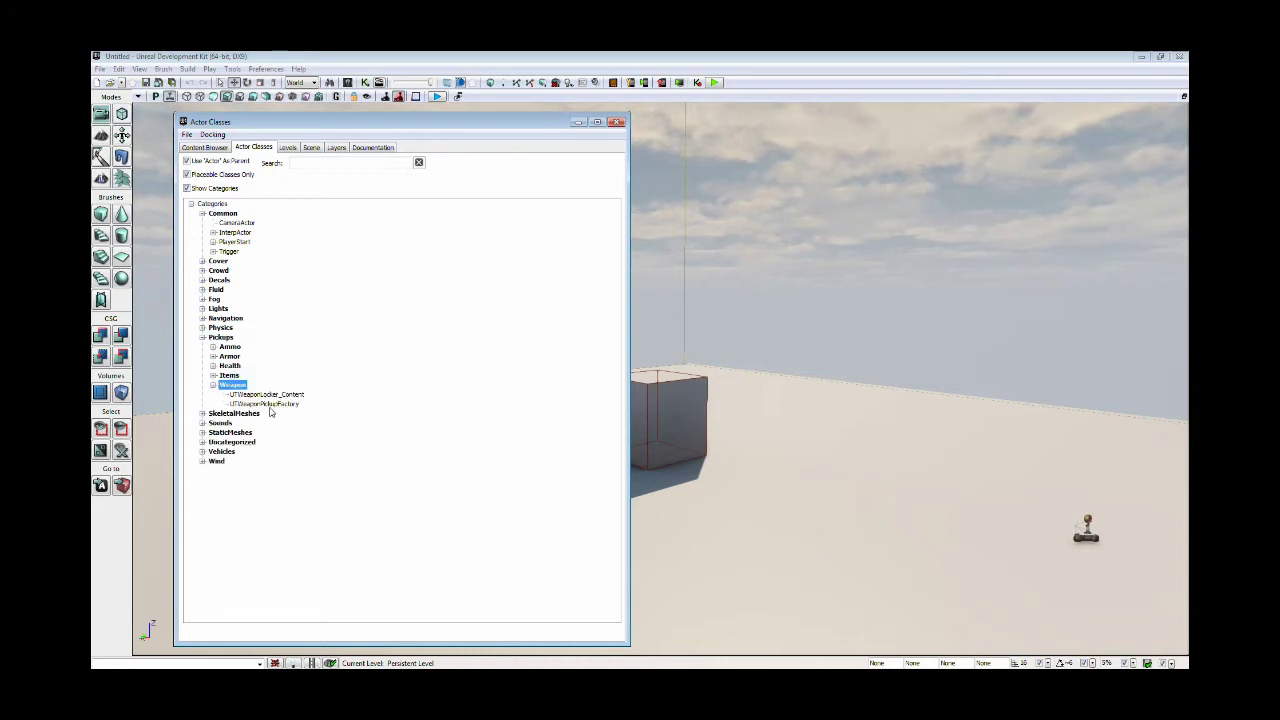
left_click(266, 404)
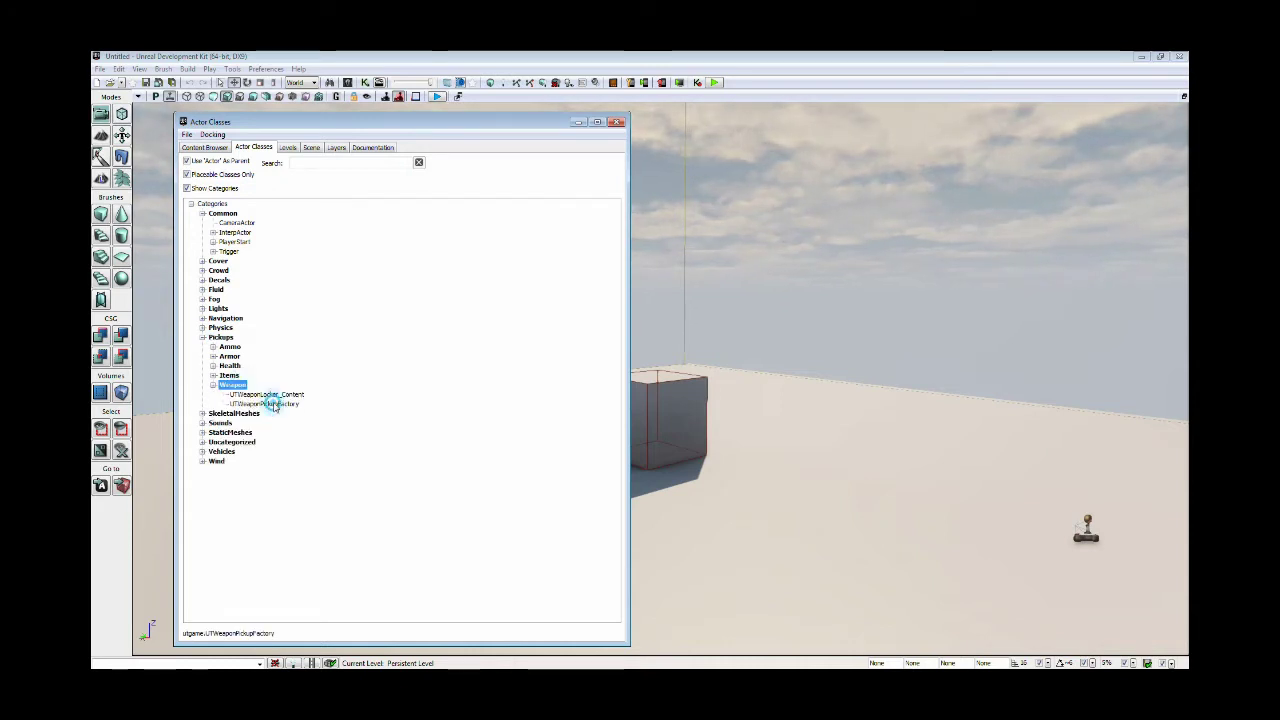
Step: Add UTWeaponPickupFactory_0 on the floor beside the cube and open its properties
left_click(766, 558)
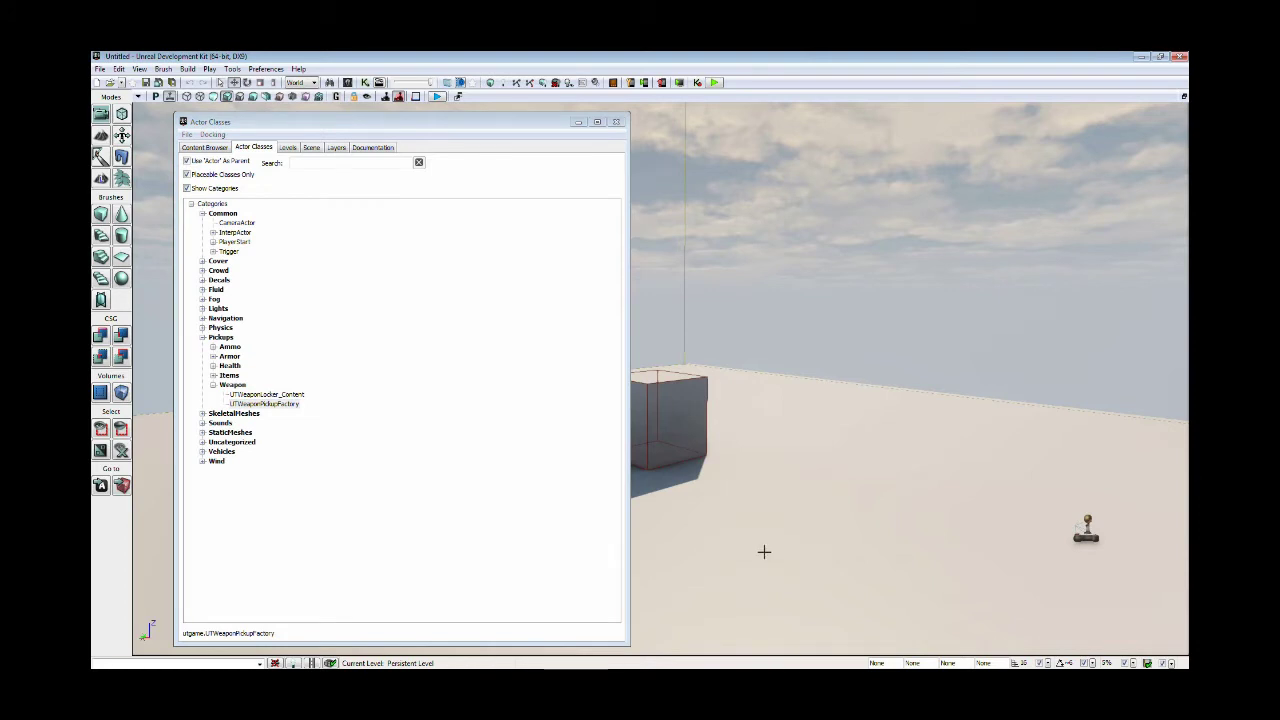
right_click(766, 551)
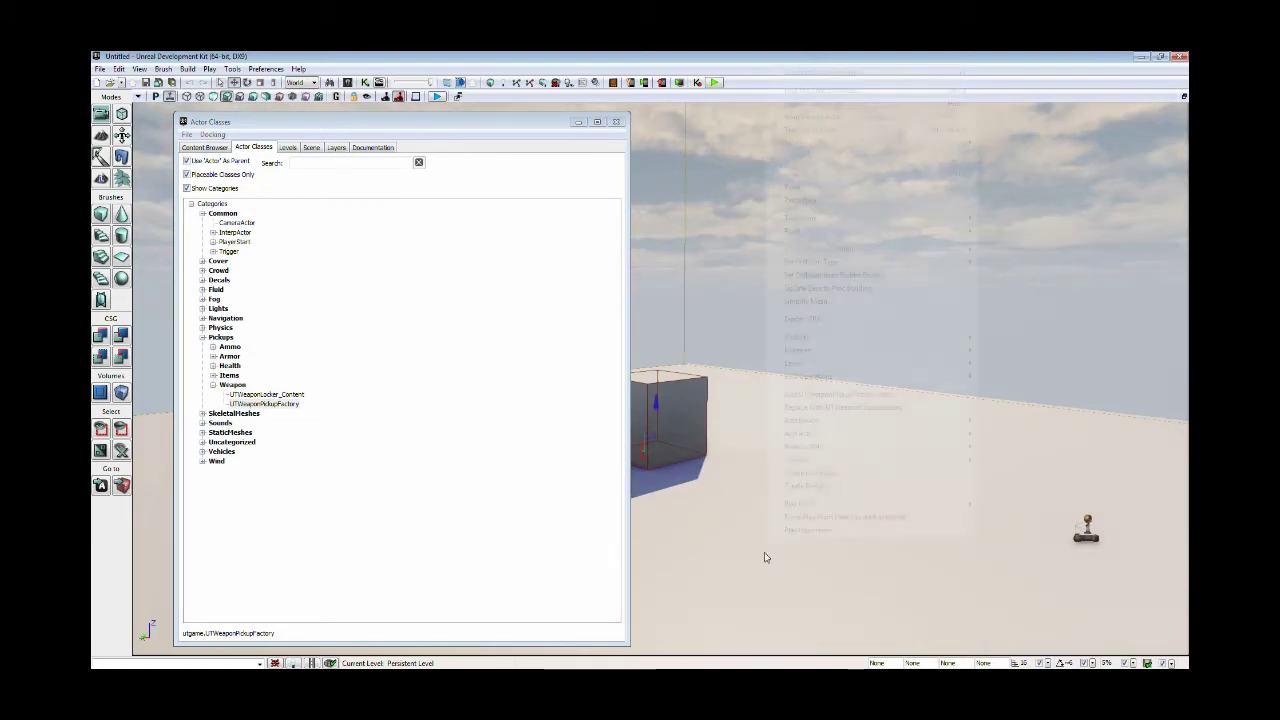
left_click(763, 520)
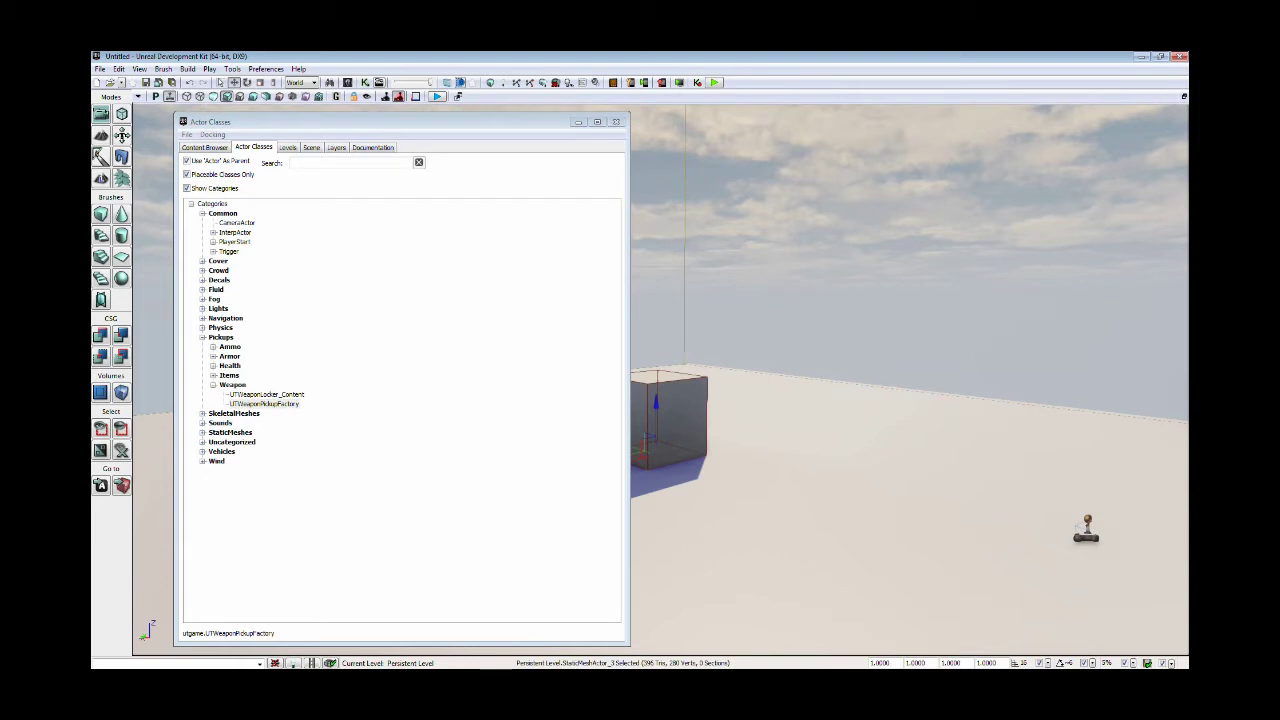
right_click(768, 536)
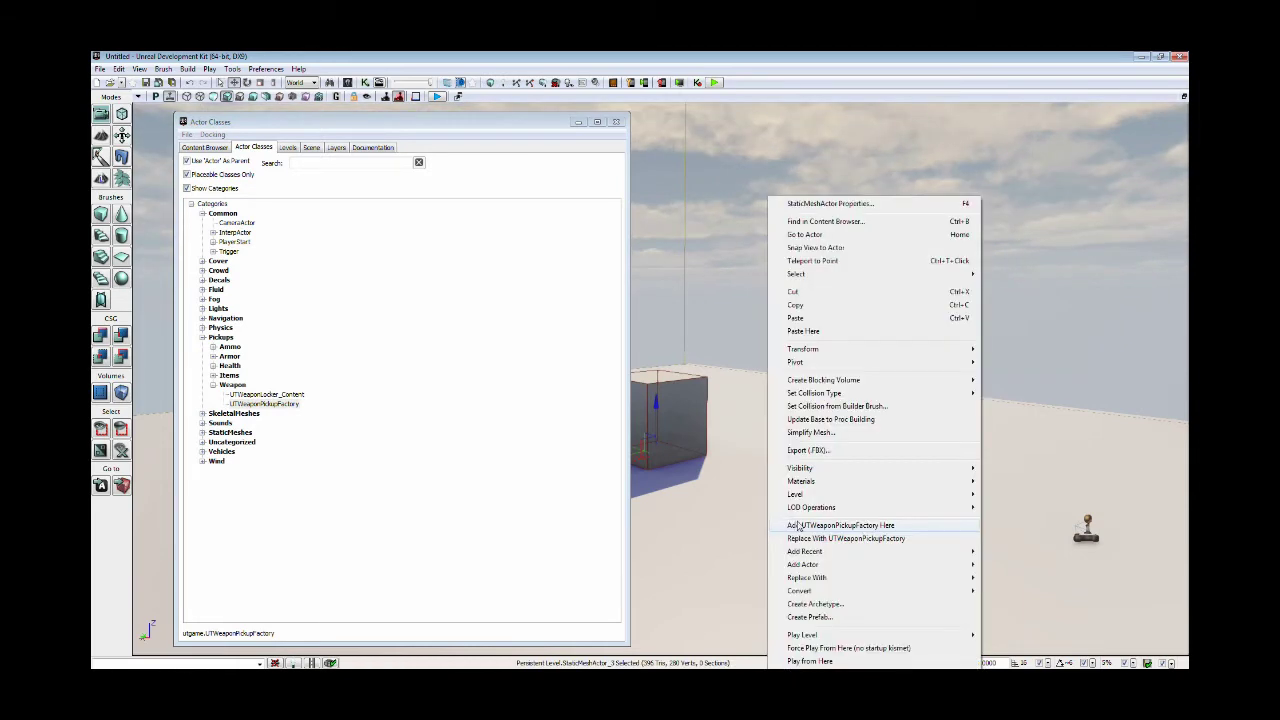
left_click(783, 525)
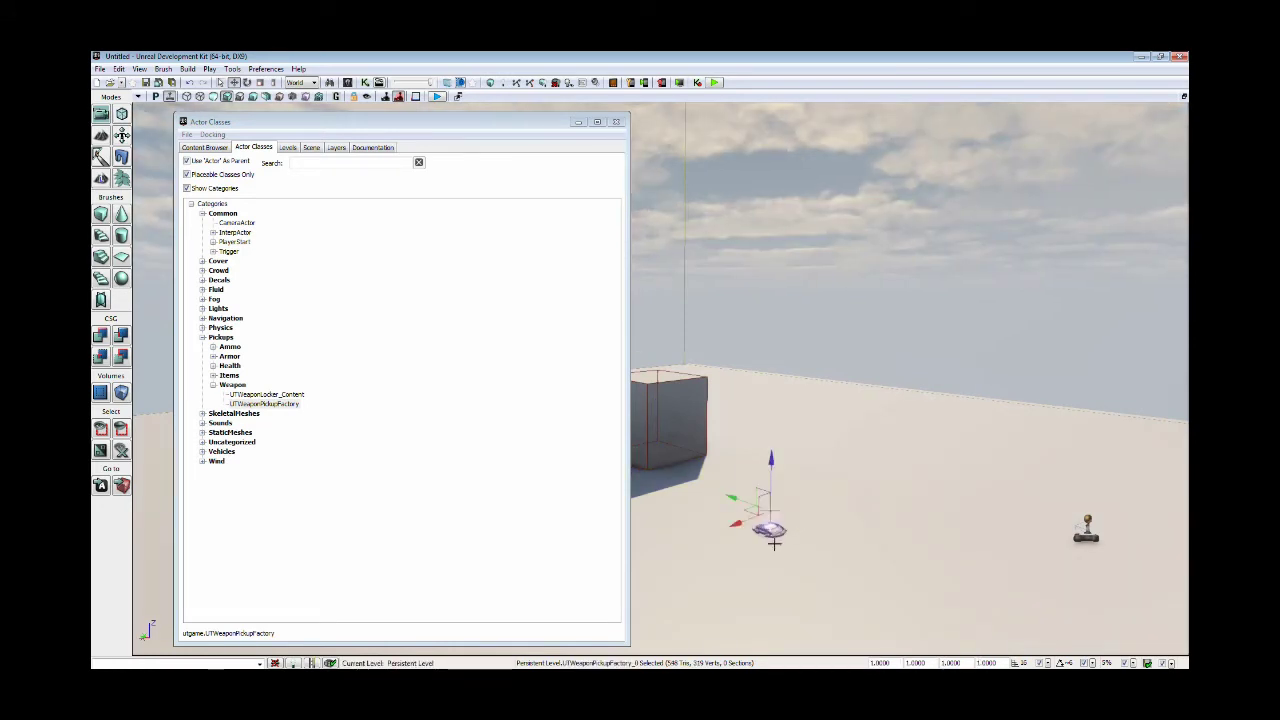
double_click(779, 533)
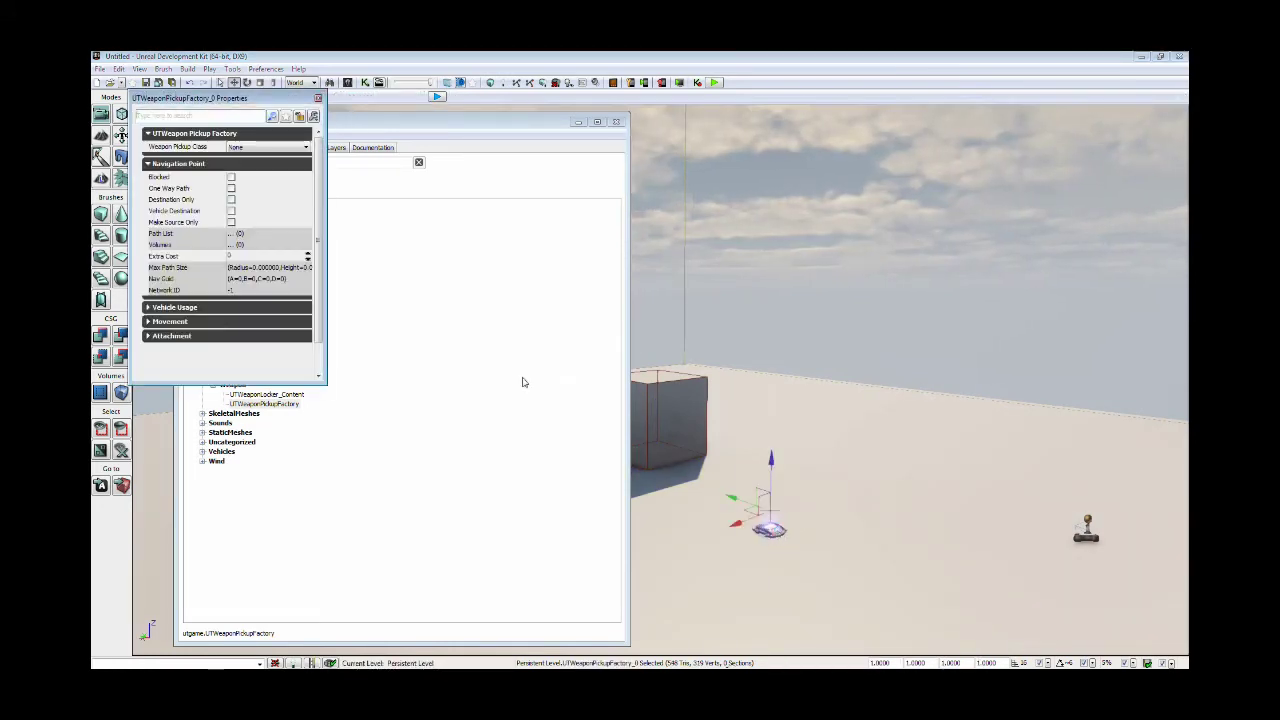
Step: Set Weapon Pickup Class to UTWeap_LinkGun and close the Actor Classes browser
left_click(240, 149)
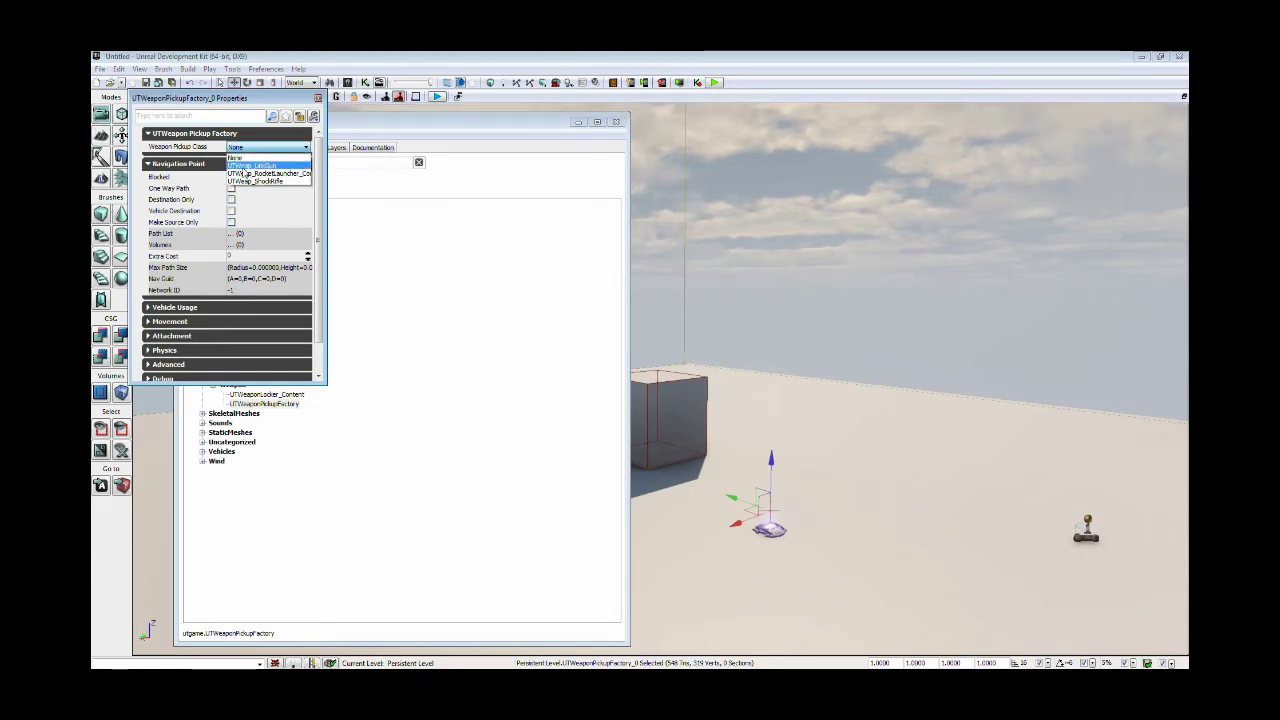
left_click(250, 165)
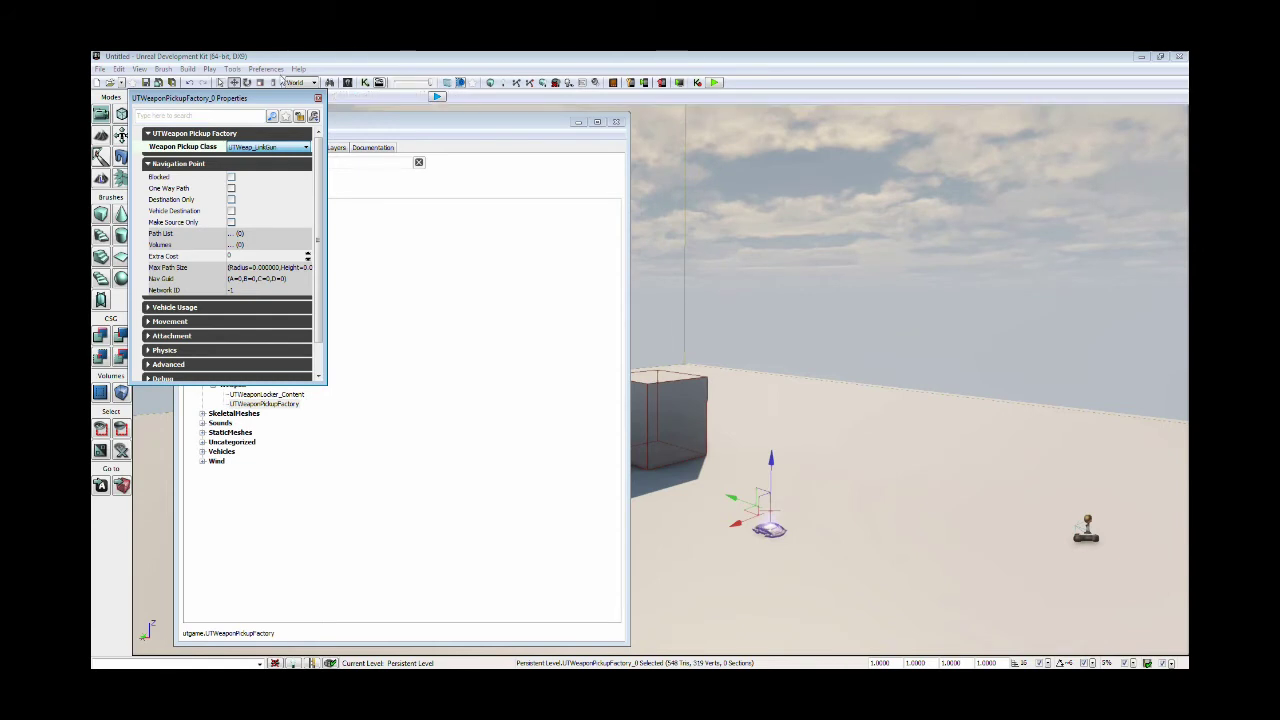
left_click(335, 121)
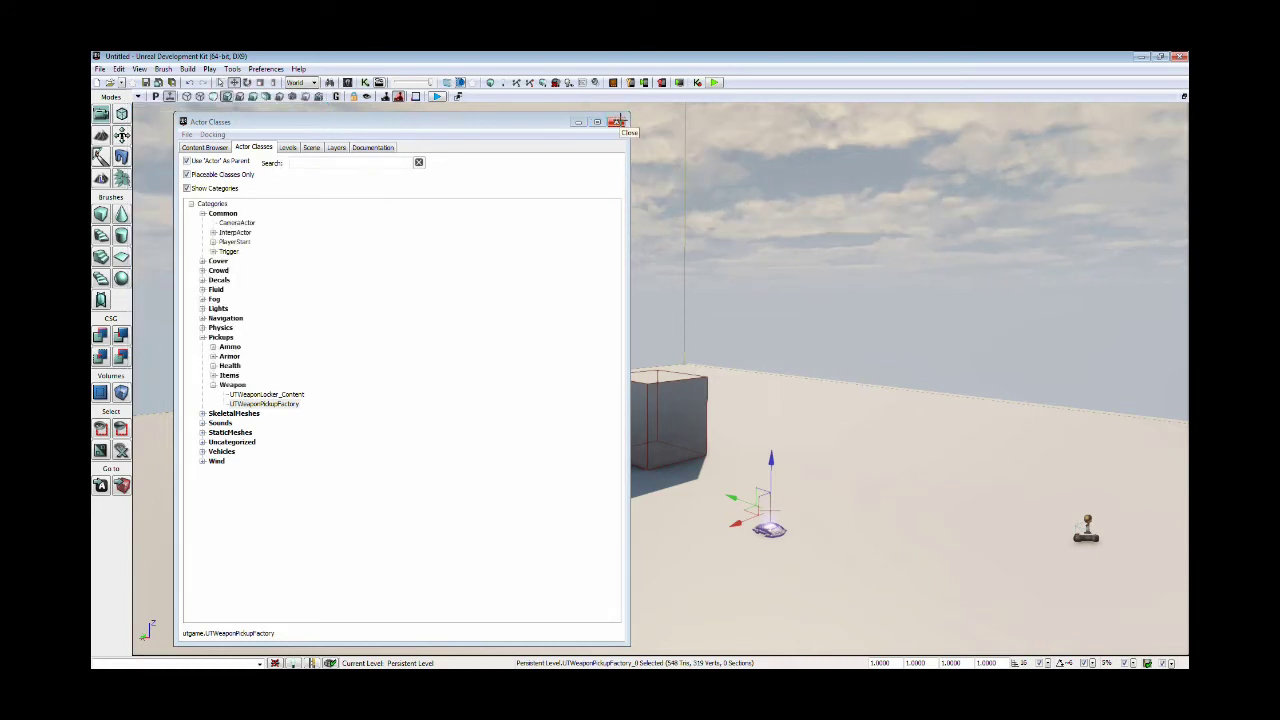
left_click(620, 121)
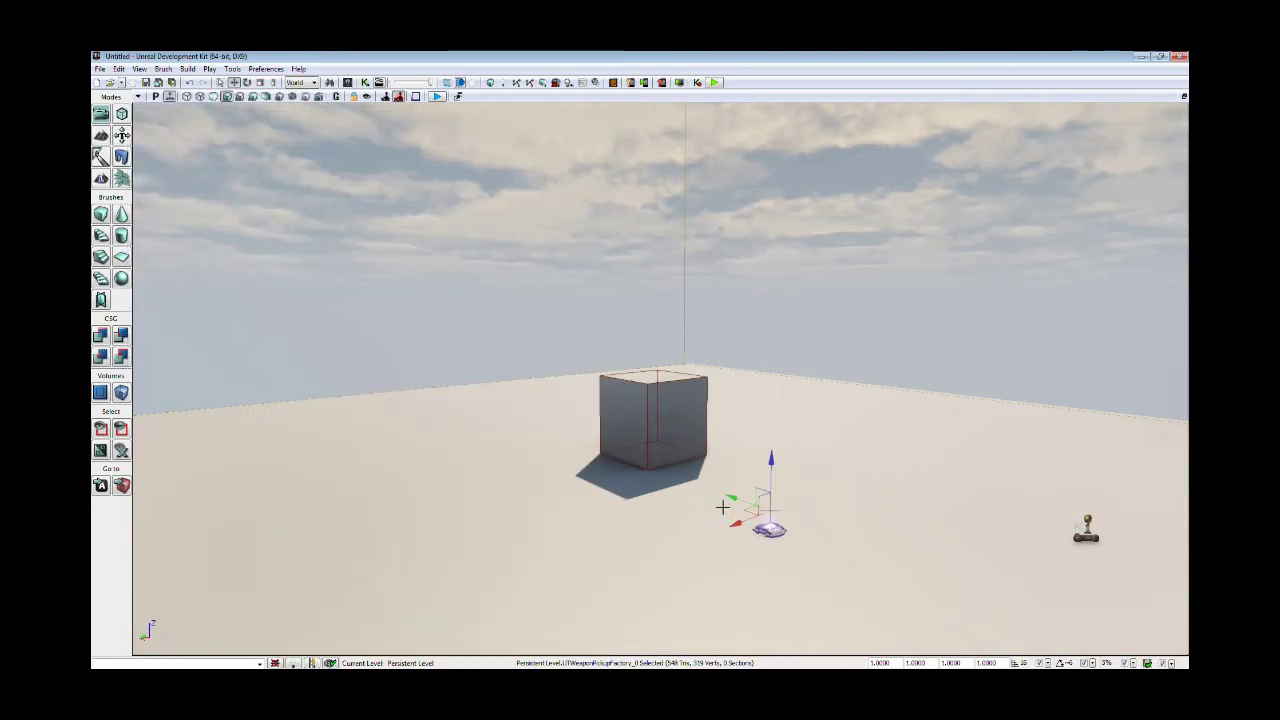
Step: Play the level from here to view the weapon-case pickup, then stop with Esc
right_click(703, 430)
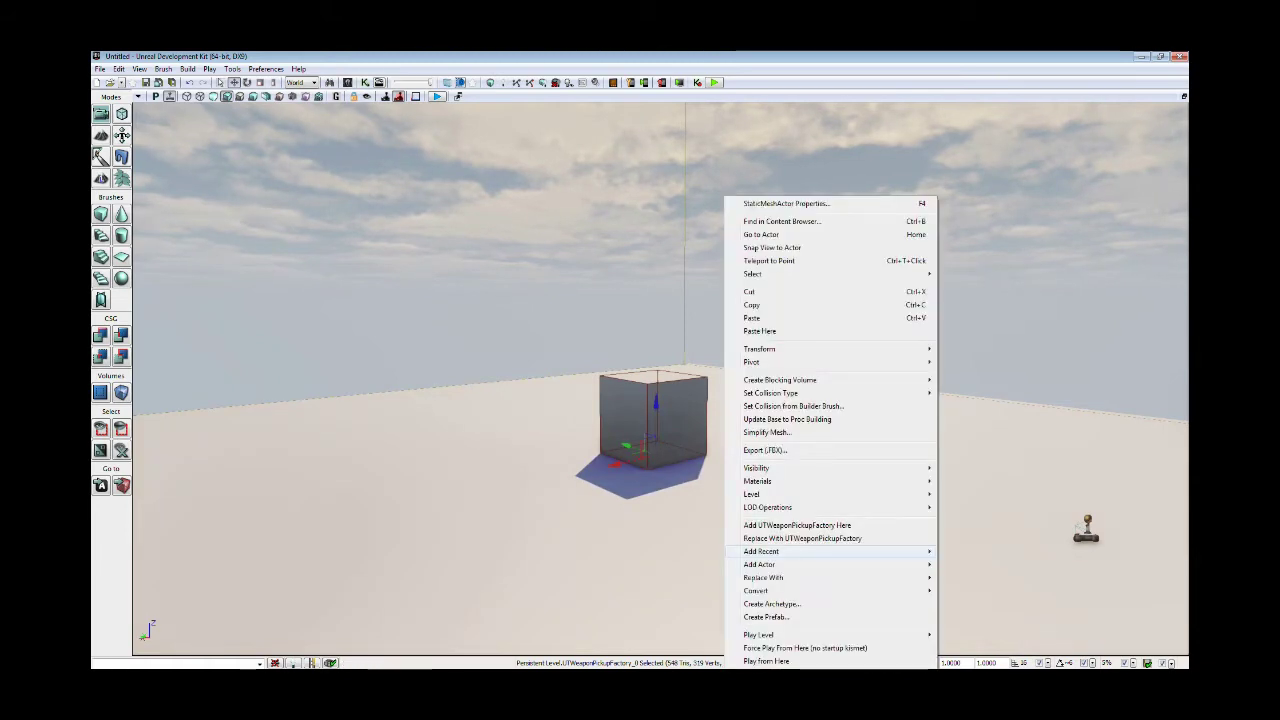
left_click(770, 668)
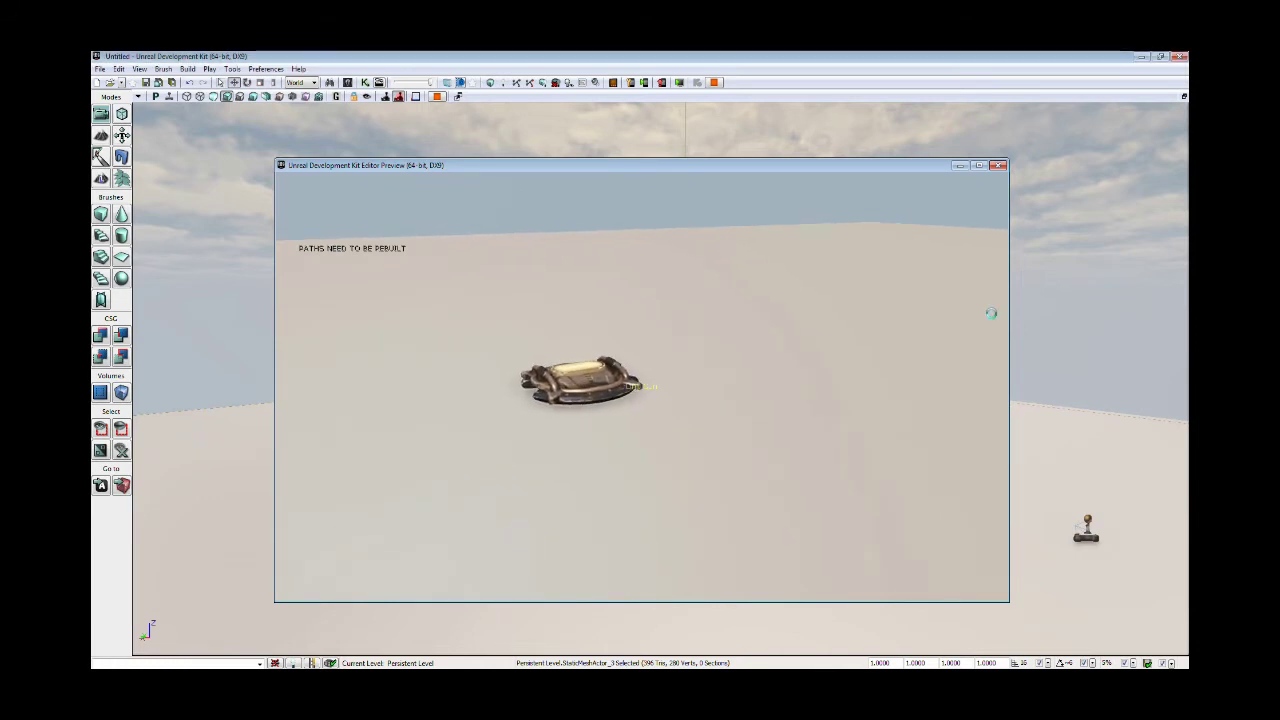
key("Escape")
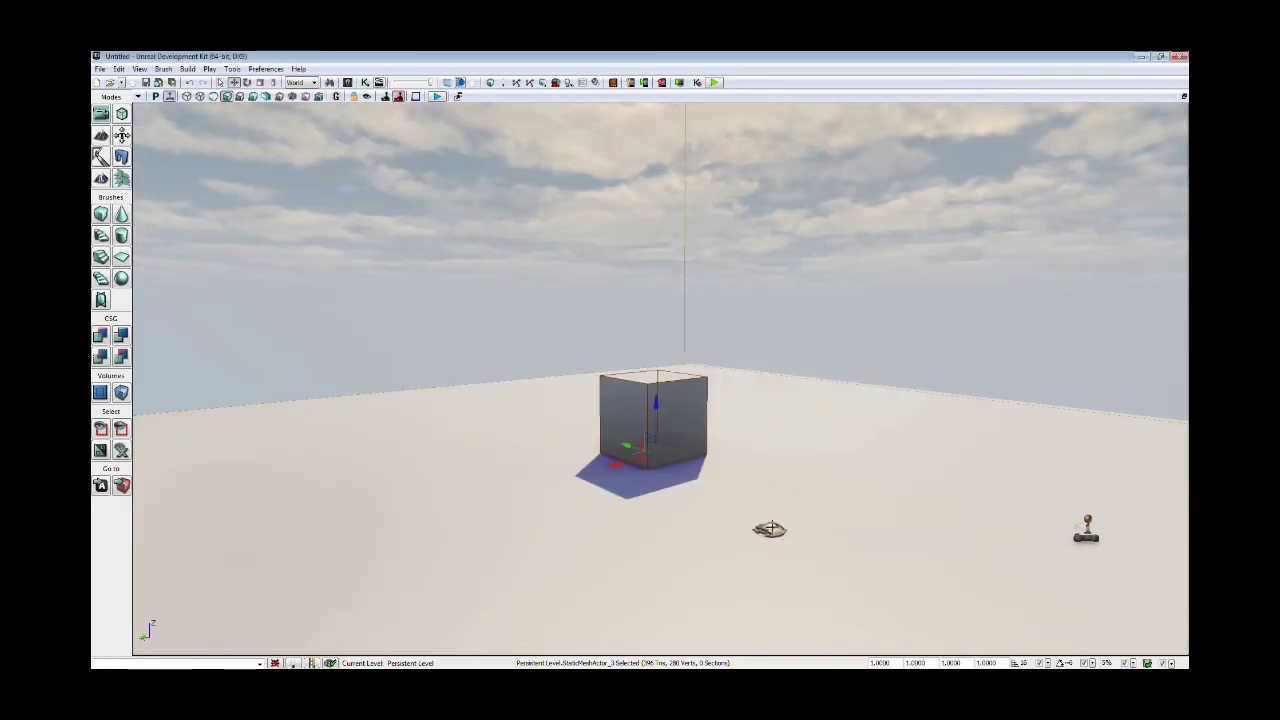
Step: Quit the UDK Editor, choosing Don't Save for the level
left_click(770, 528)
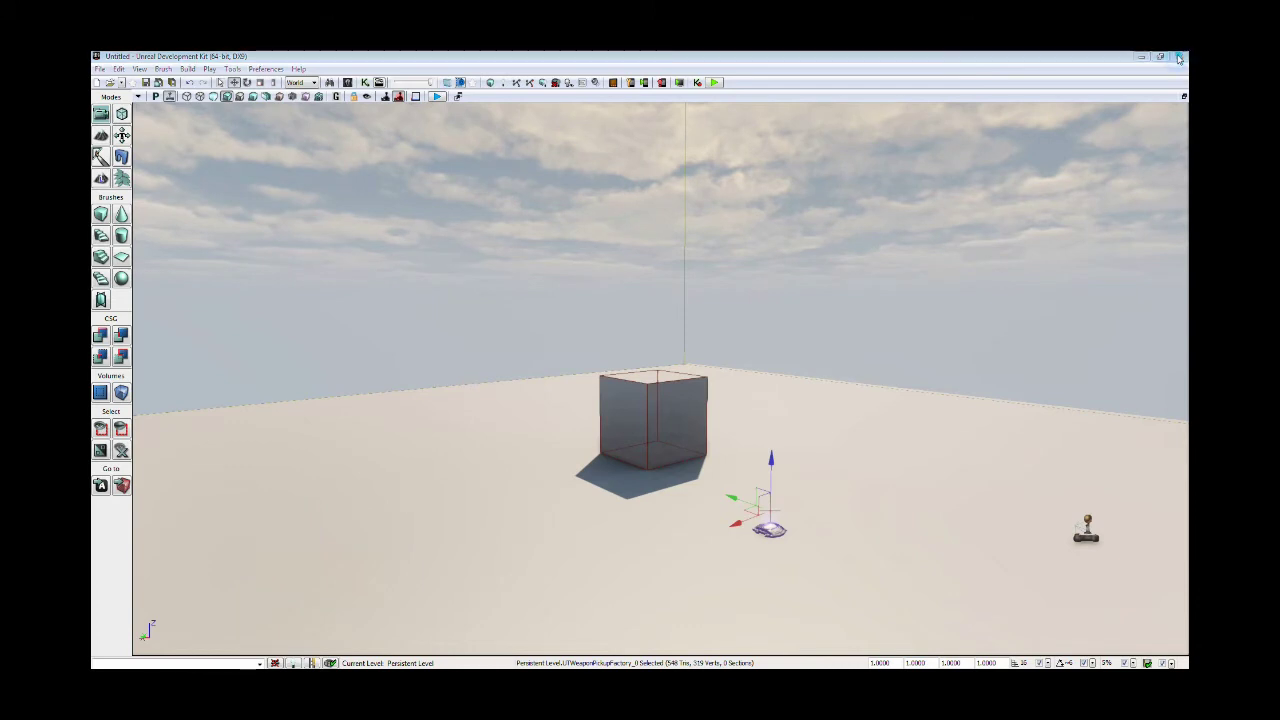
key("ctrl+shift+s")
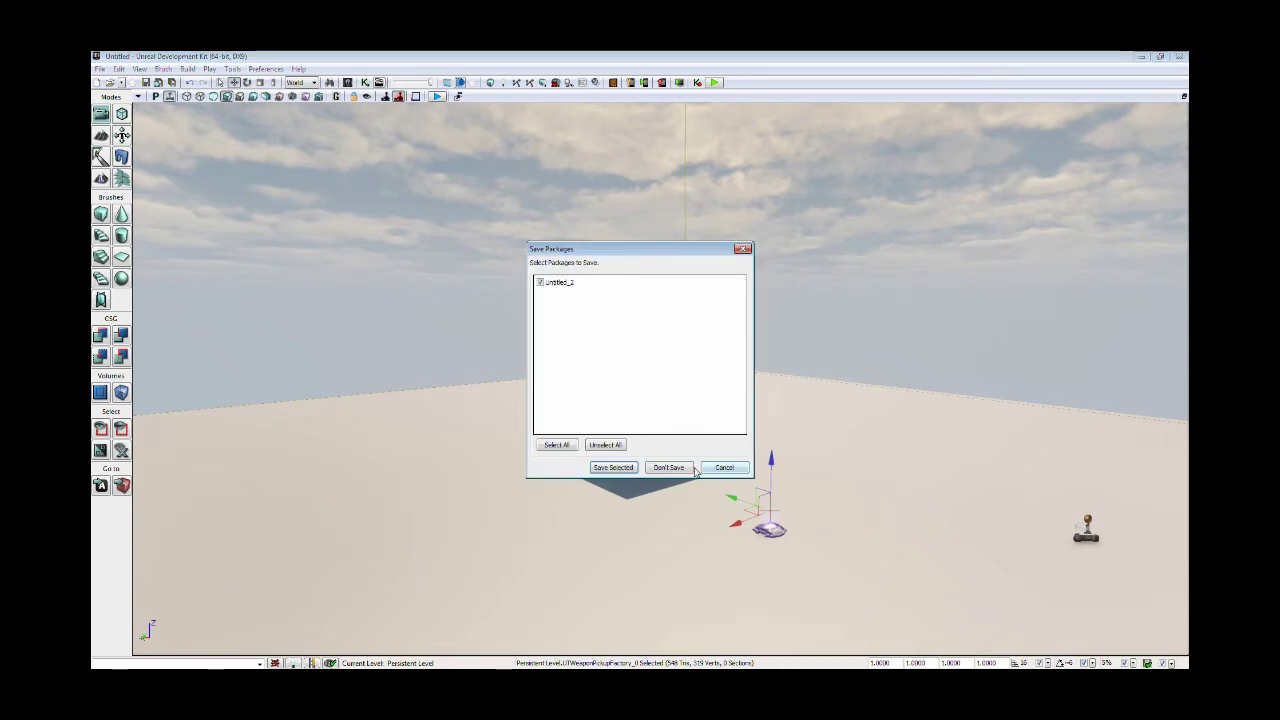
left_click(689, 468)
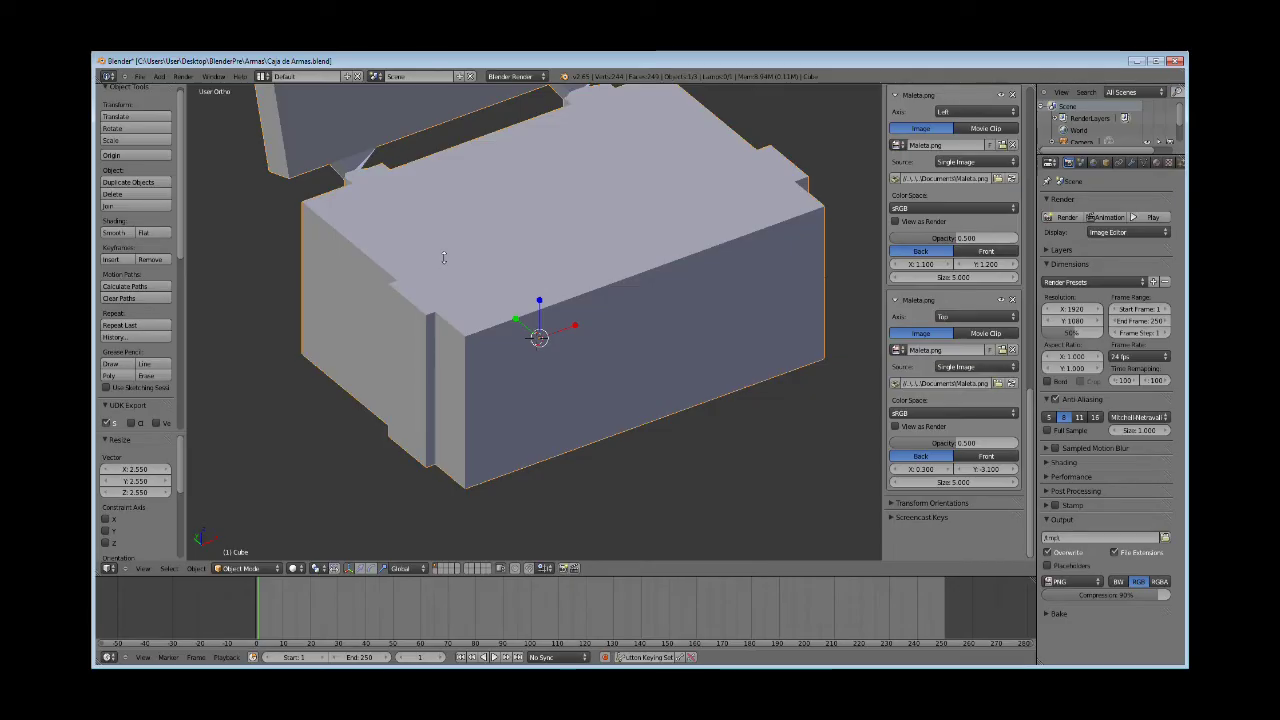
mouse_move(703, 346)
middle_mouse_down()
mouse_move(726, 358)
mouse_move(822, 344)
mouse_move(812, 362)
mouse_move(778, 351)
middle_mouse_up()
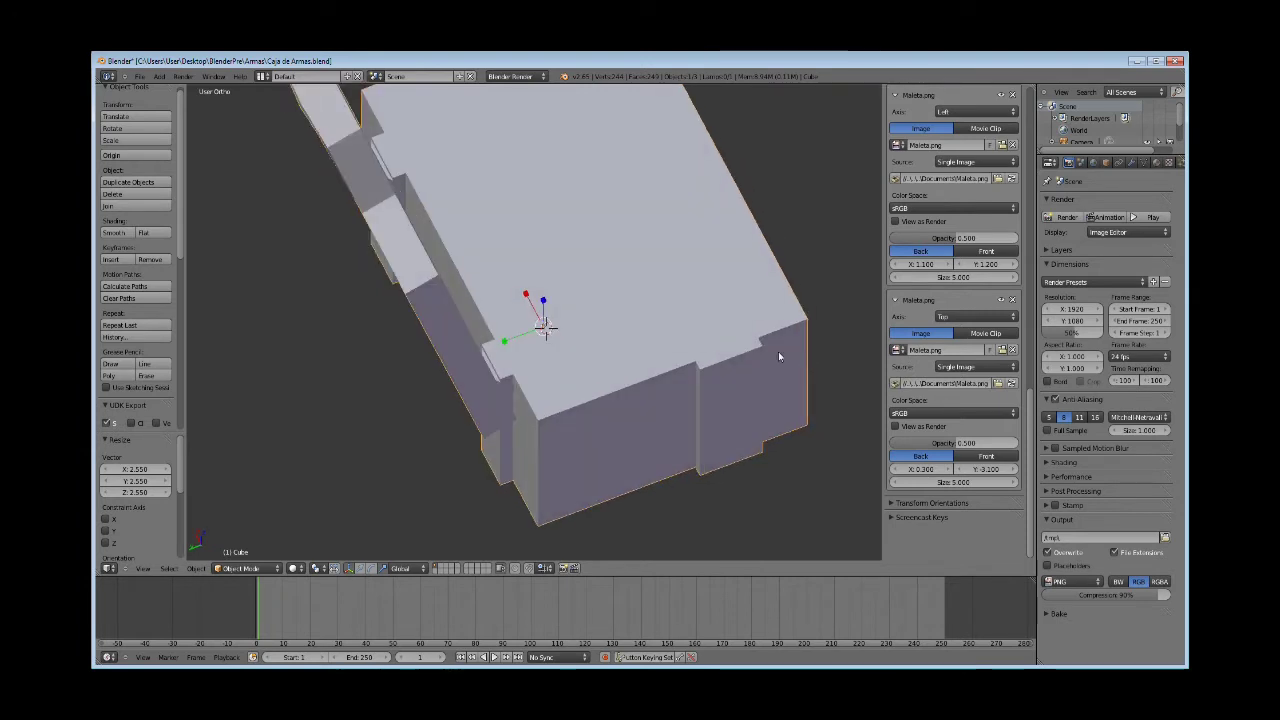
scroll(778, 351, "down", 2)
scroll(437, 321, "down", 4)
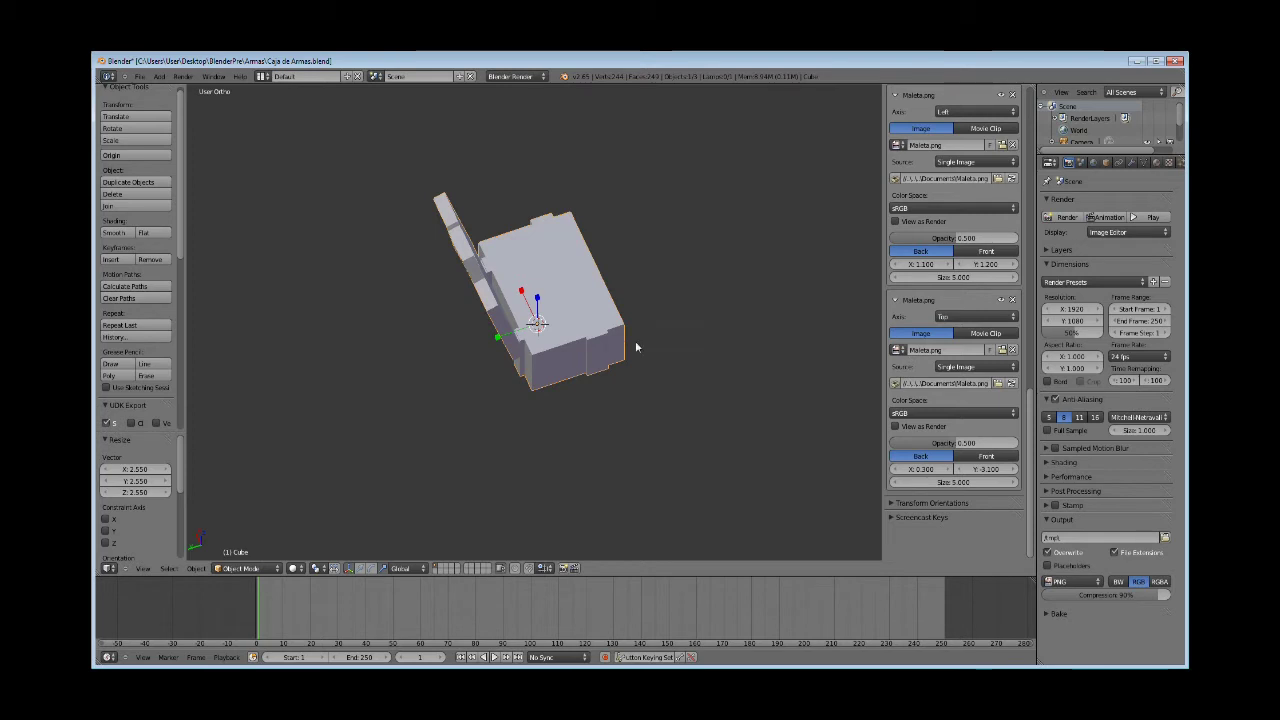
middle_click_drag(634, 349, 505, 295)
scroll(505, 295, "down", 3)
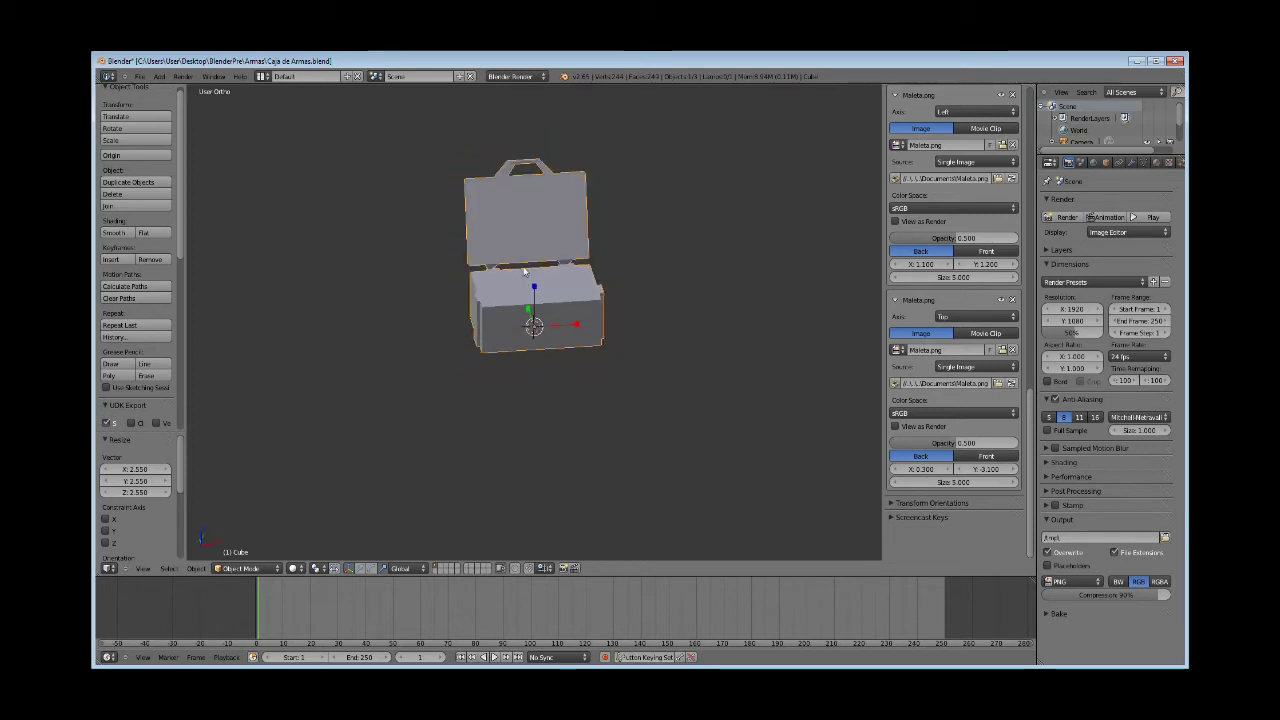
mouse_move(620, 292)
middle_mouse_down()
mouse_move(1073, 297)
mouse_move(1137, 326)
middle_mouse_up()
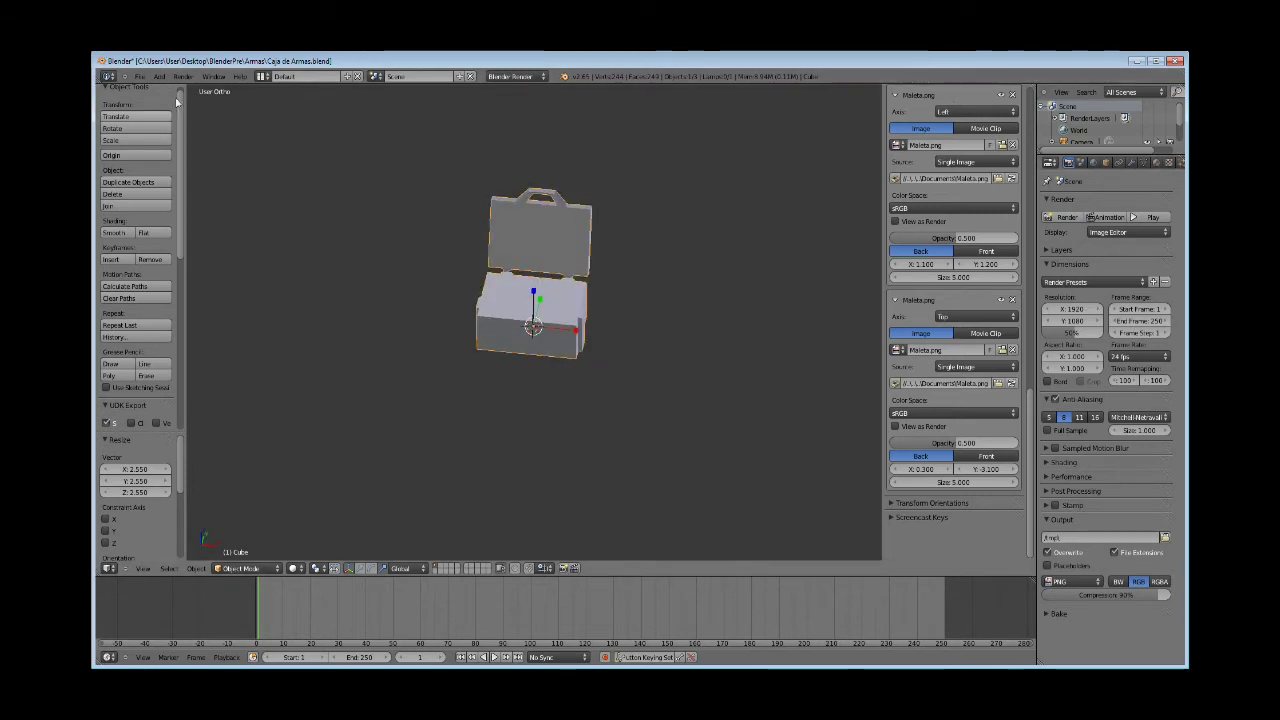
Step: Export the weapon case as Autodesk FBX, overwriting the existing CajaDeArmas.fbx
left_click(140, 76)
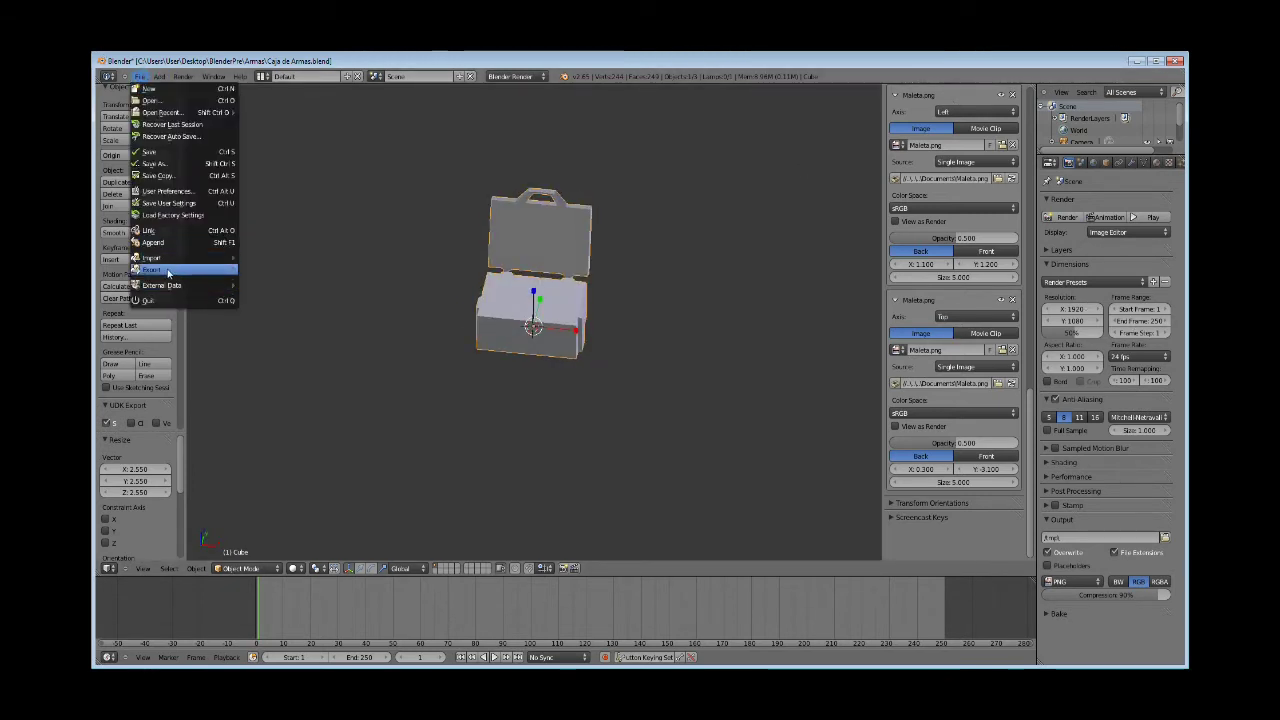
mouse_move(168, 270)
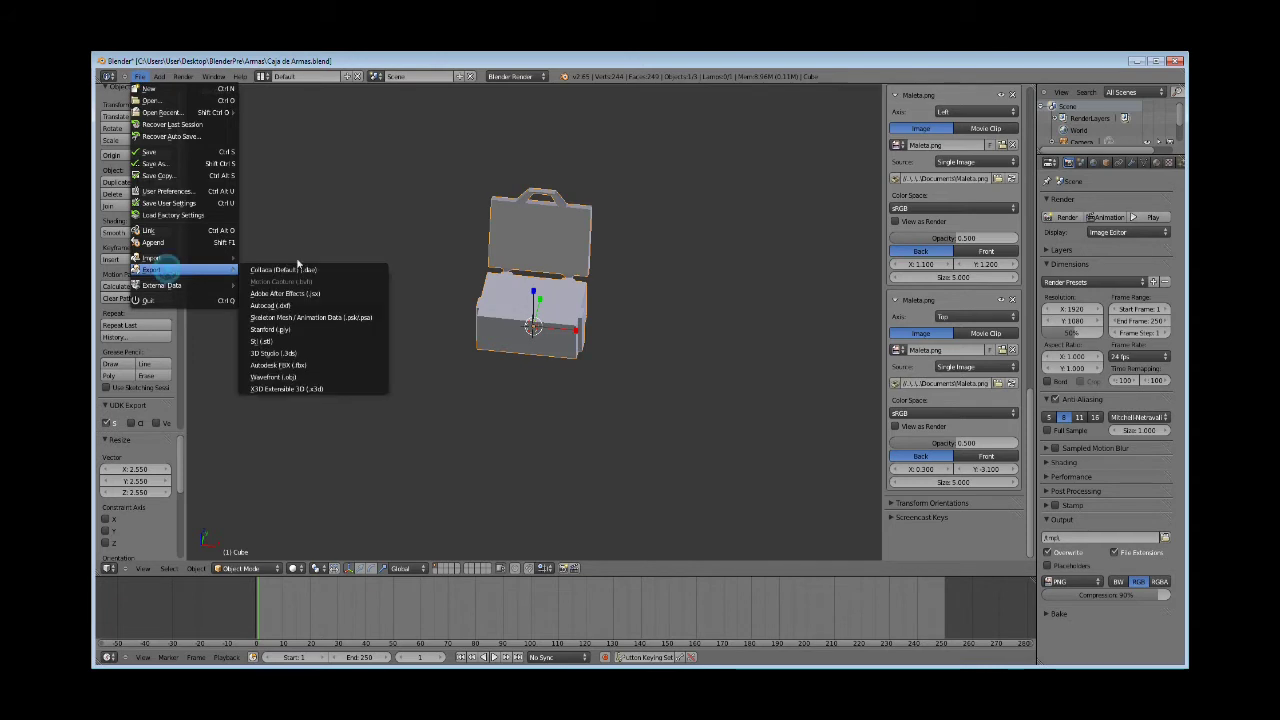
left_click(294, 365)
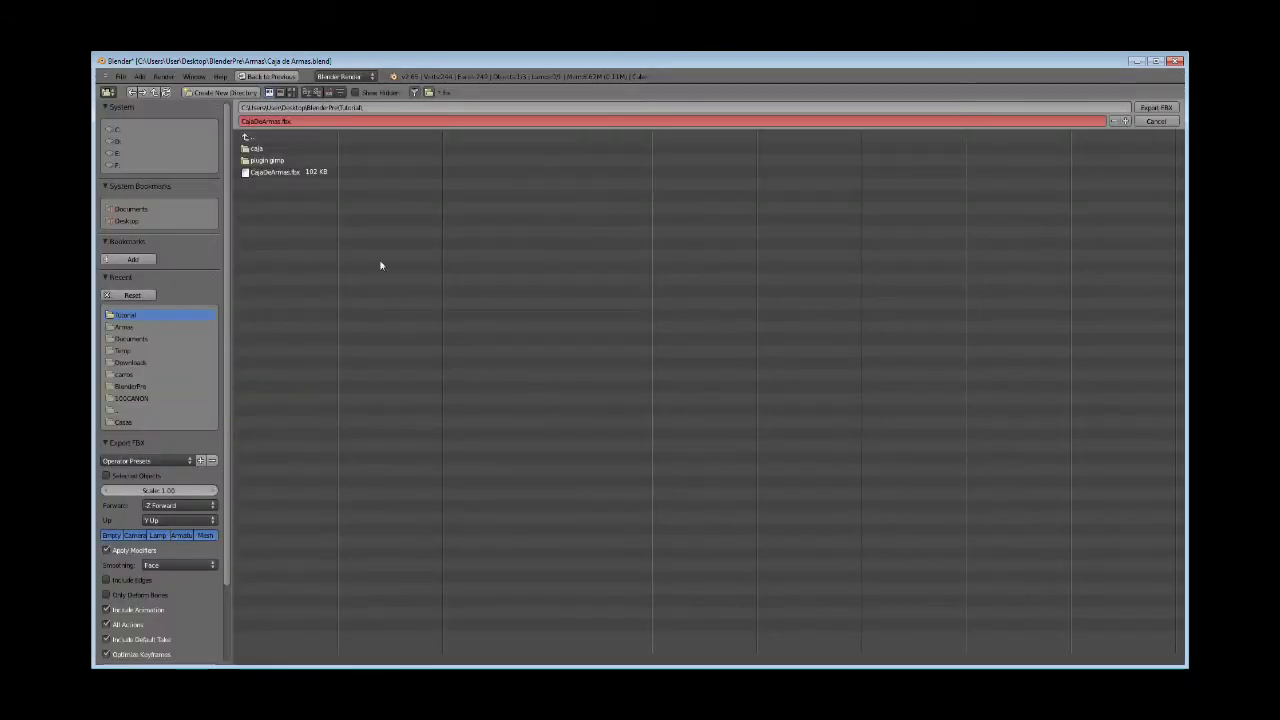
left_click(272, 174)
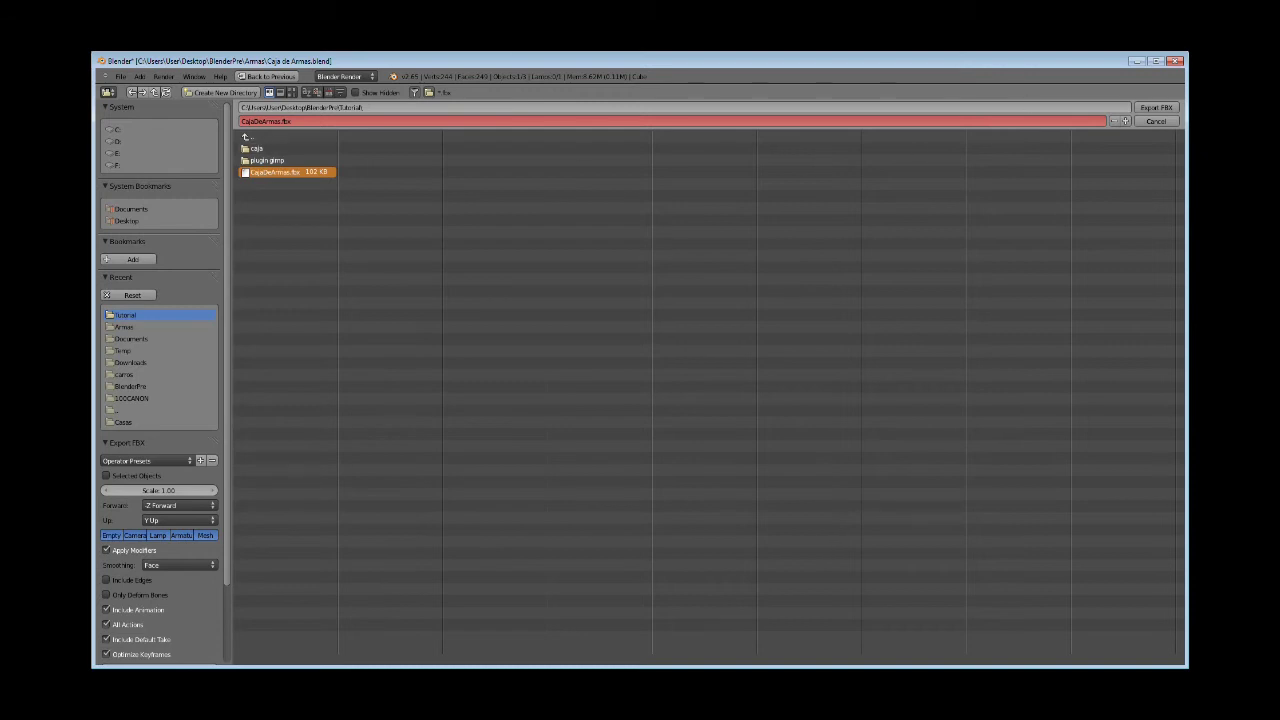
left_click(1157, 107)
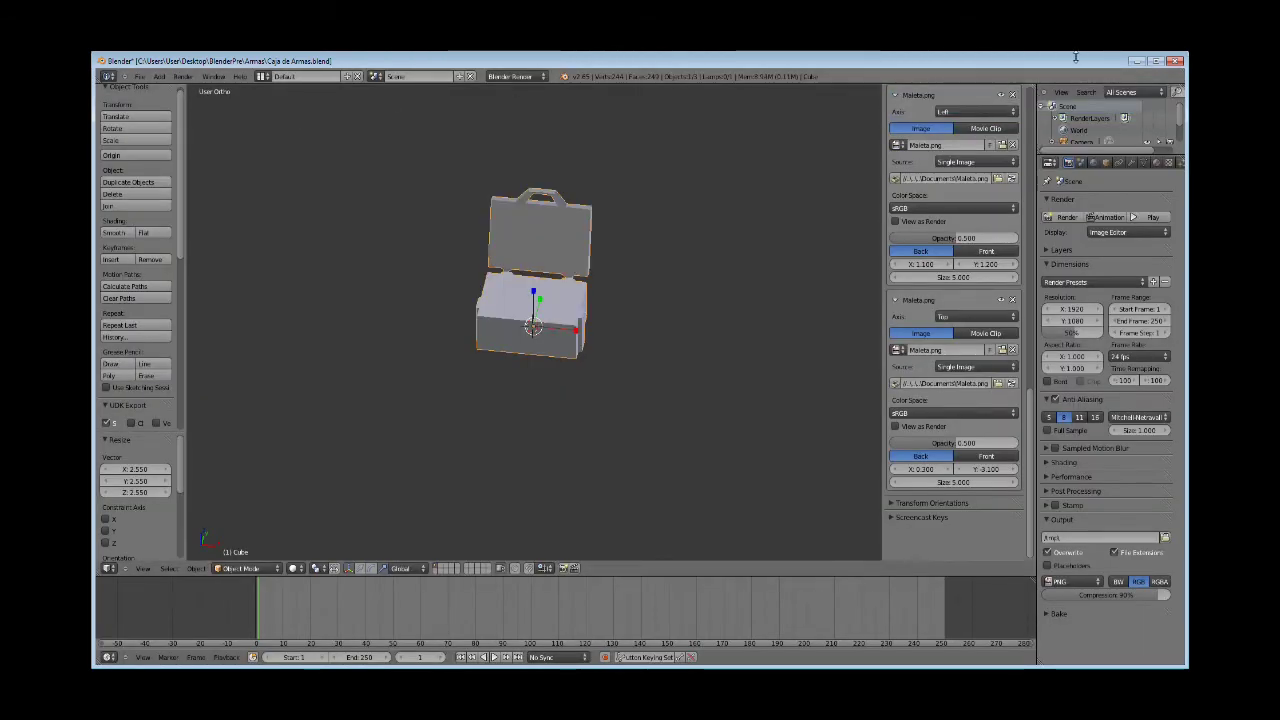
Step: Minimise Blender and launch the UDK Editor from the Start menu
left_click(1138, 61)
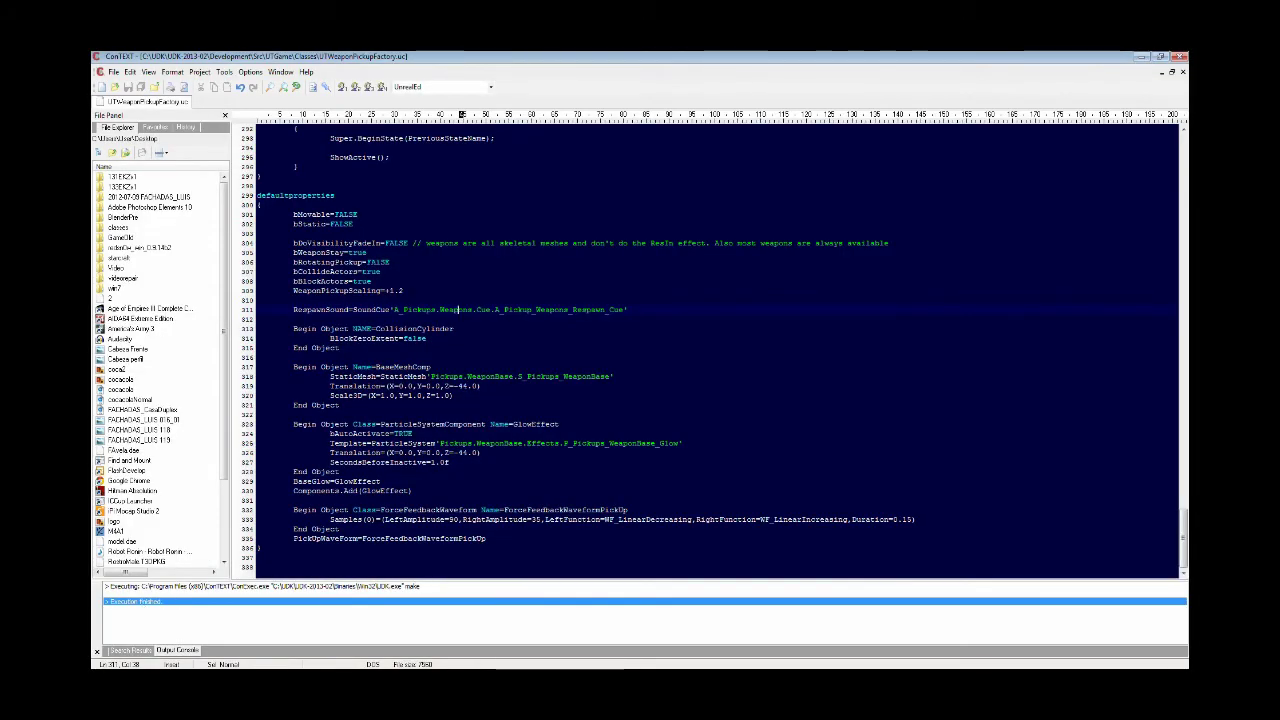
key("super")
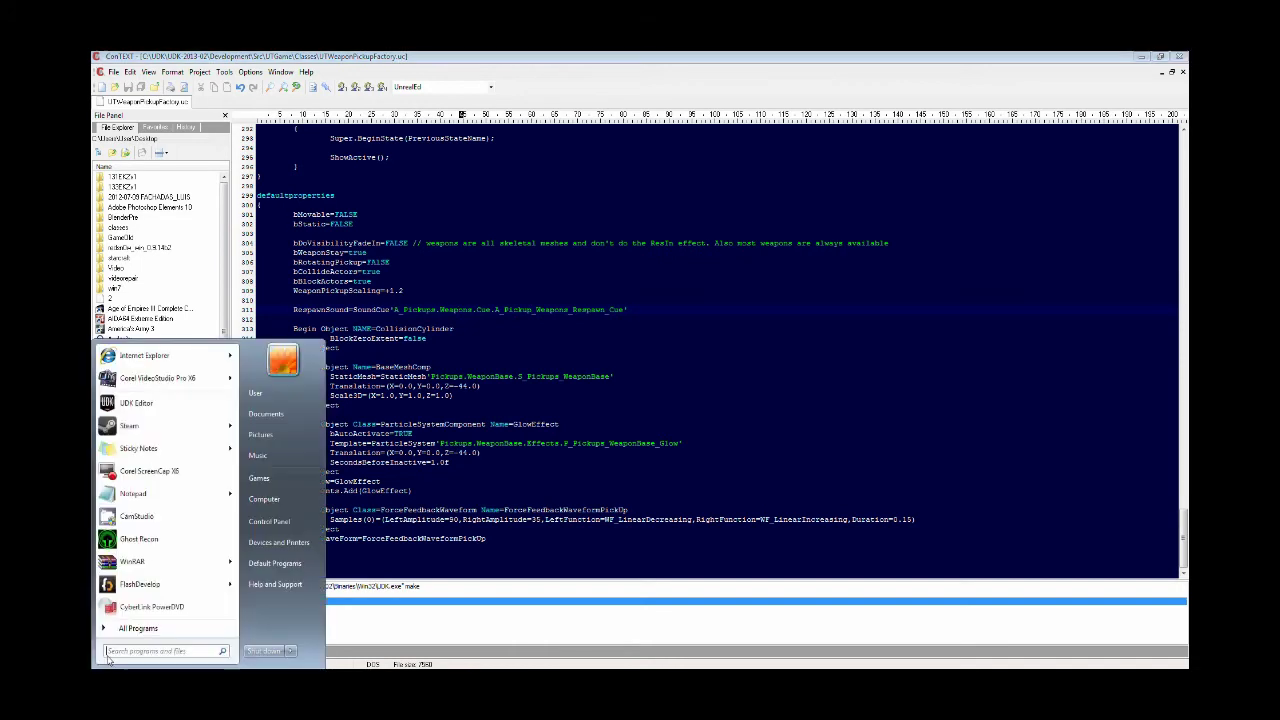
left_click(134, 402)
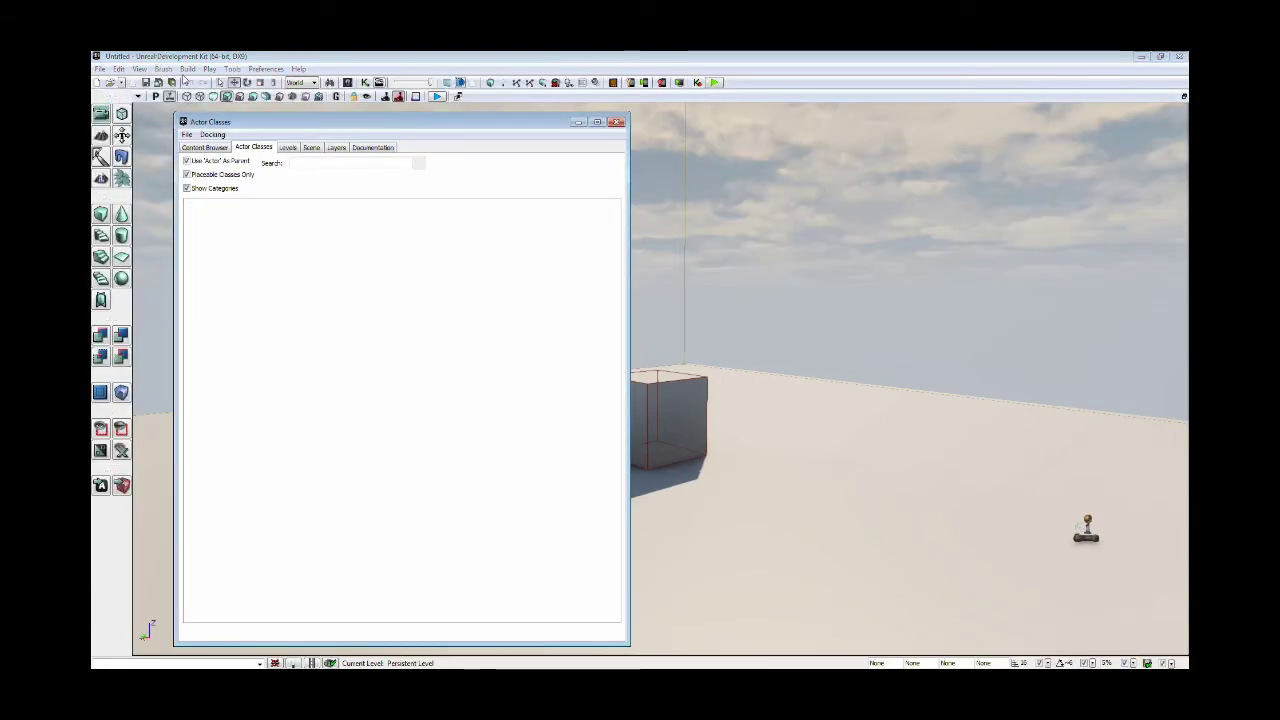
Step: Import Desktop > BlenderPre > Armas > CajaDeArmas.fbx as a static mesh into TutoCajaArmas.Mesh, dismissing the FBX warning
left_click(213, 147)
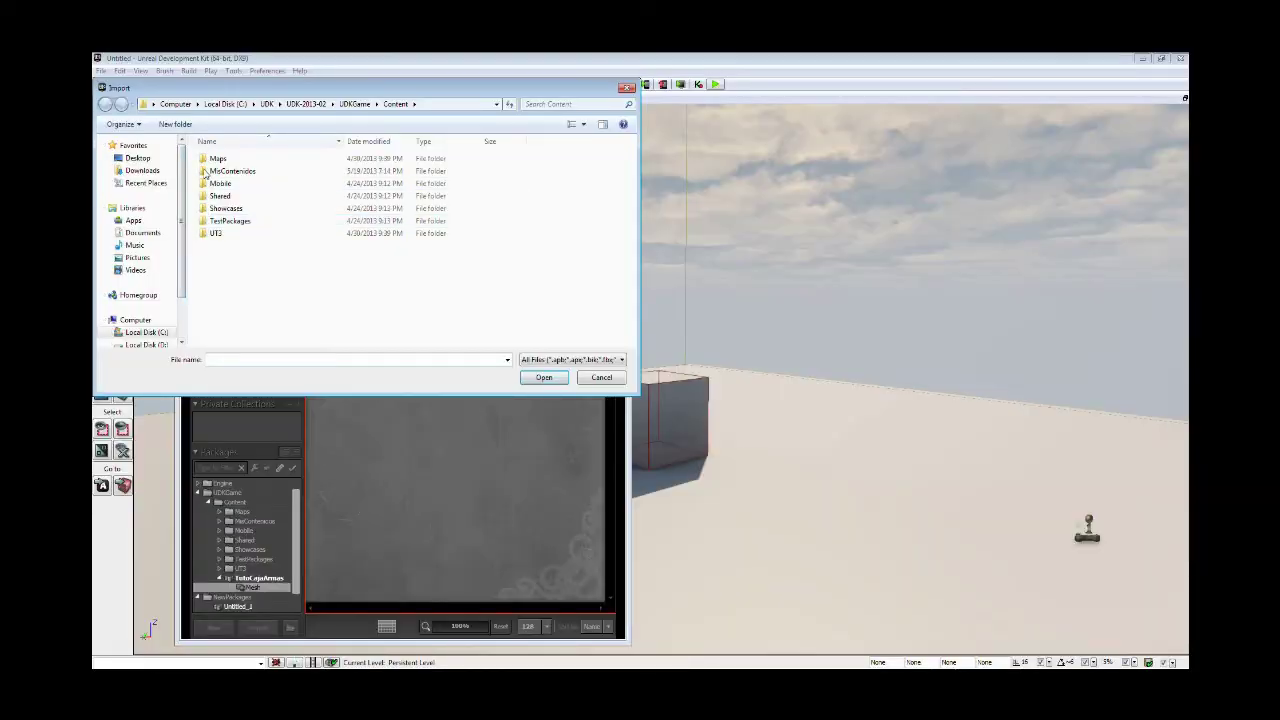
left_click(135, 159)
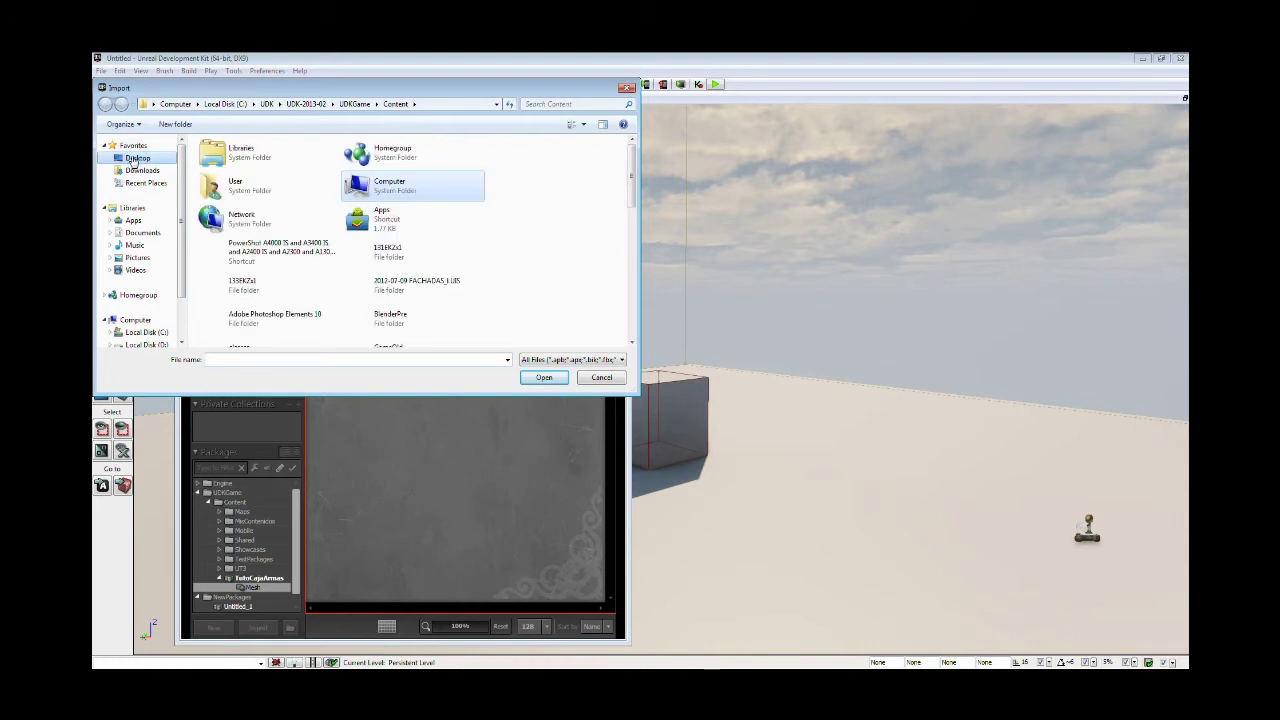
double_click(362, 322)
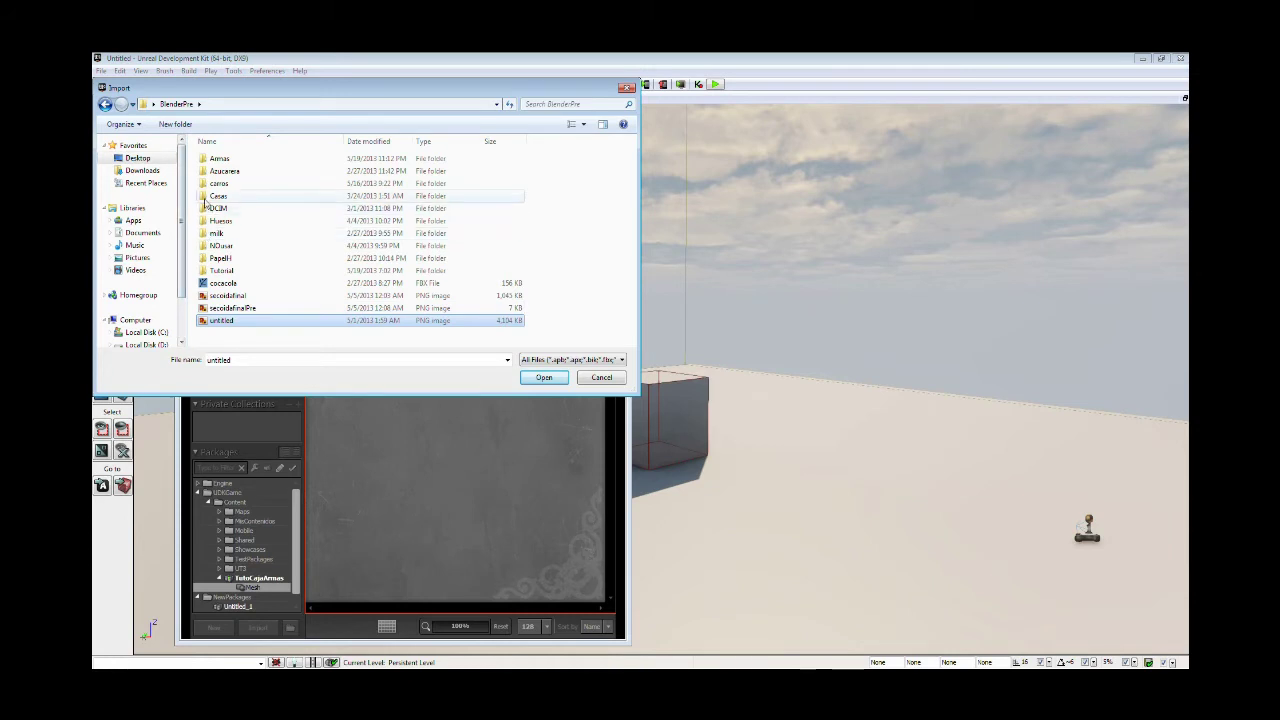
double_click(215, 164)
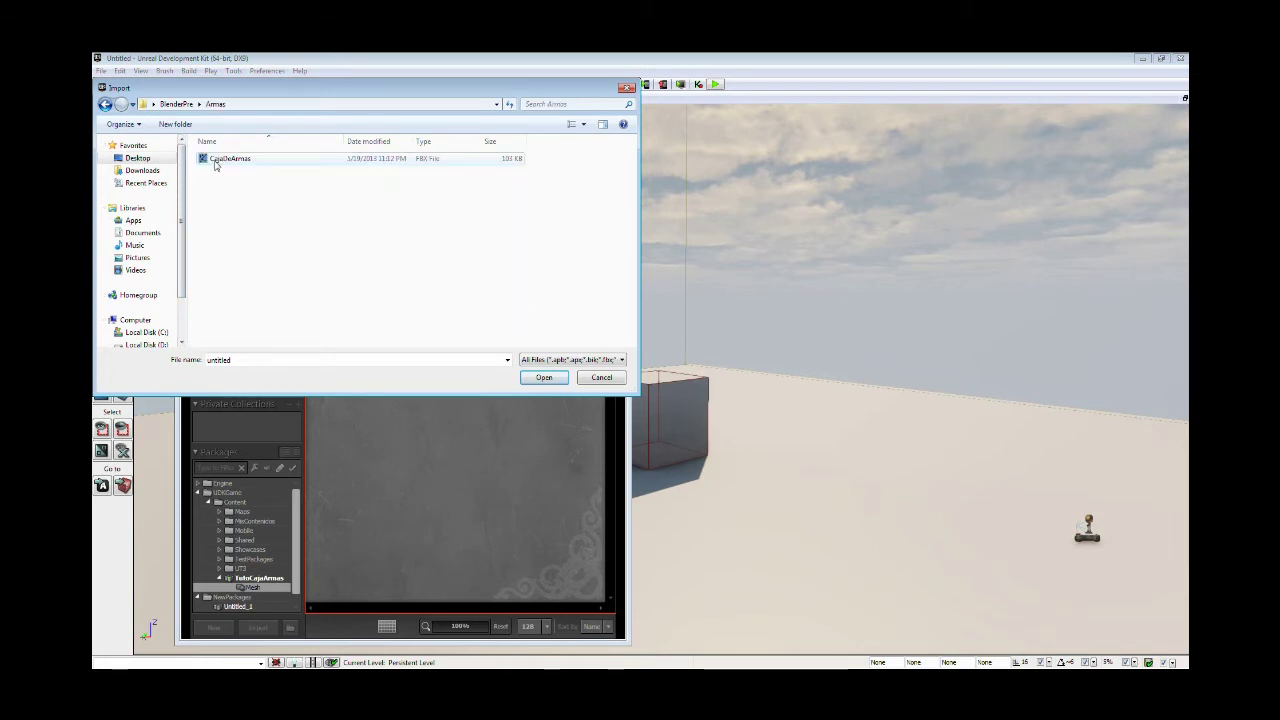
left_click(215, 162)
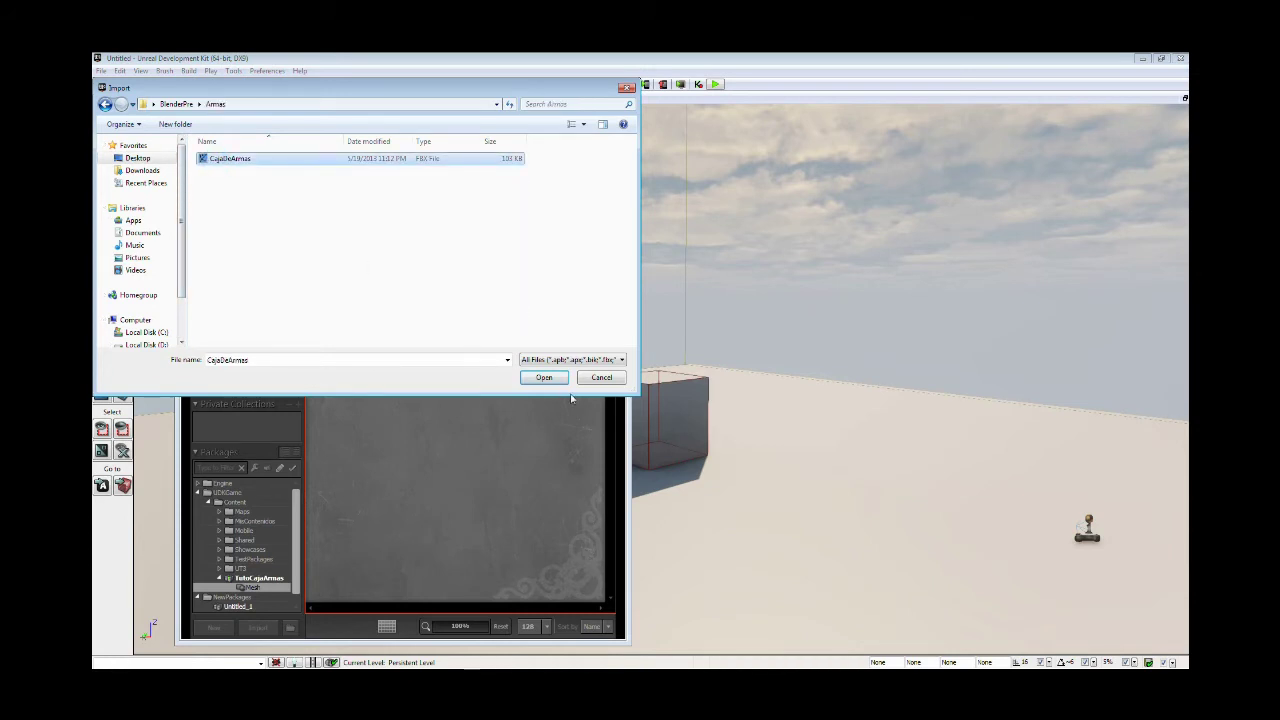
left_click(545, 378)
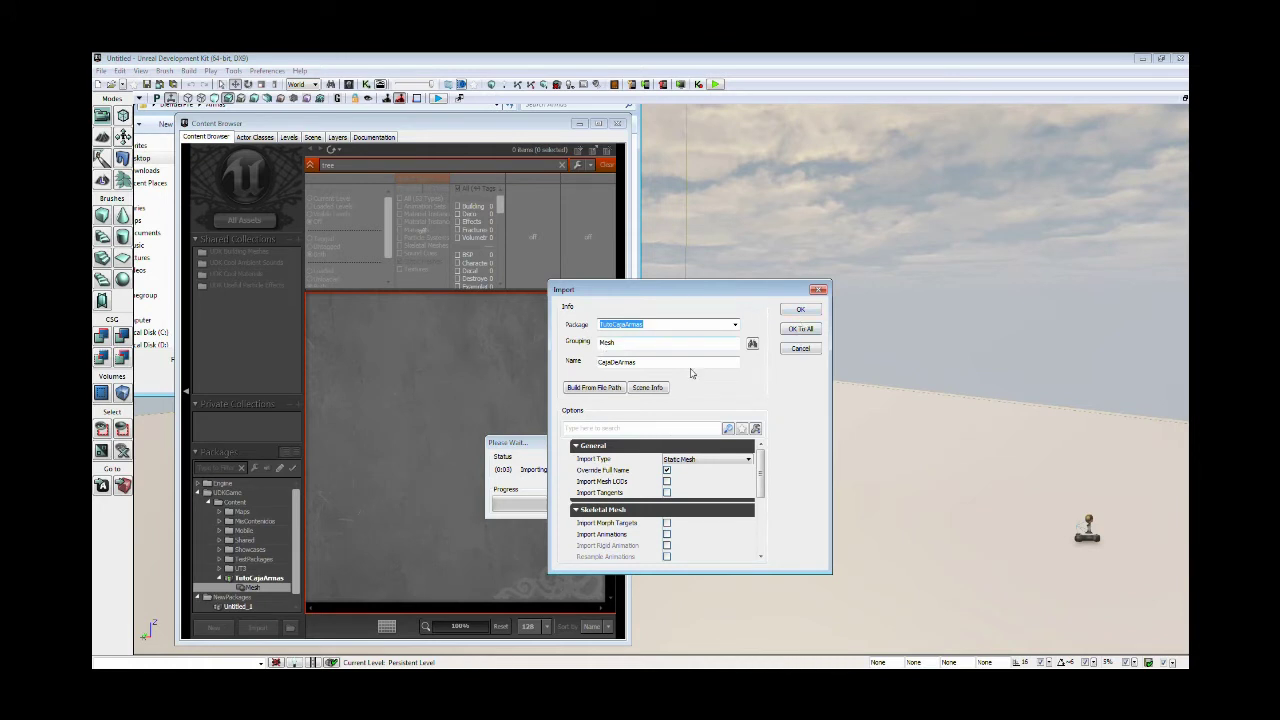
left_click(813, 311)
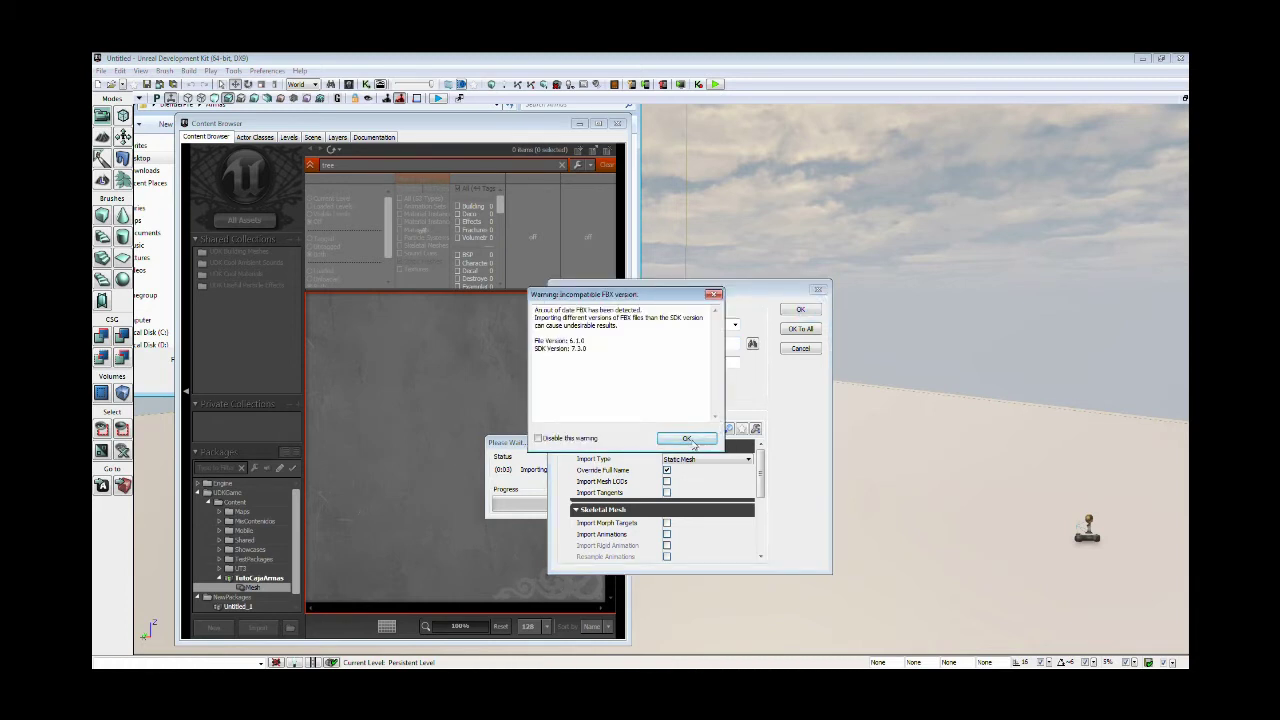
left_click(692, 441)
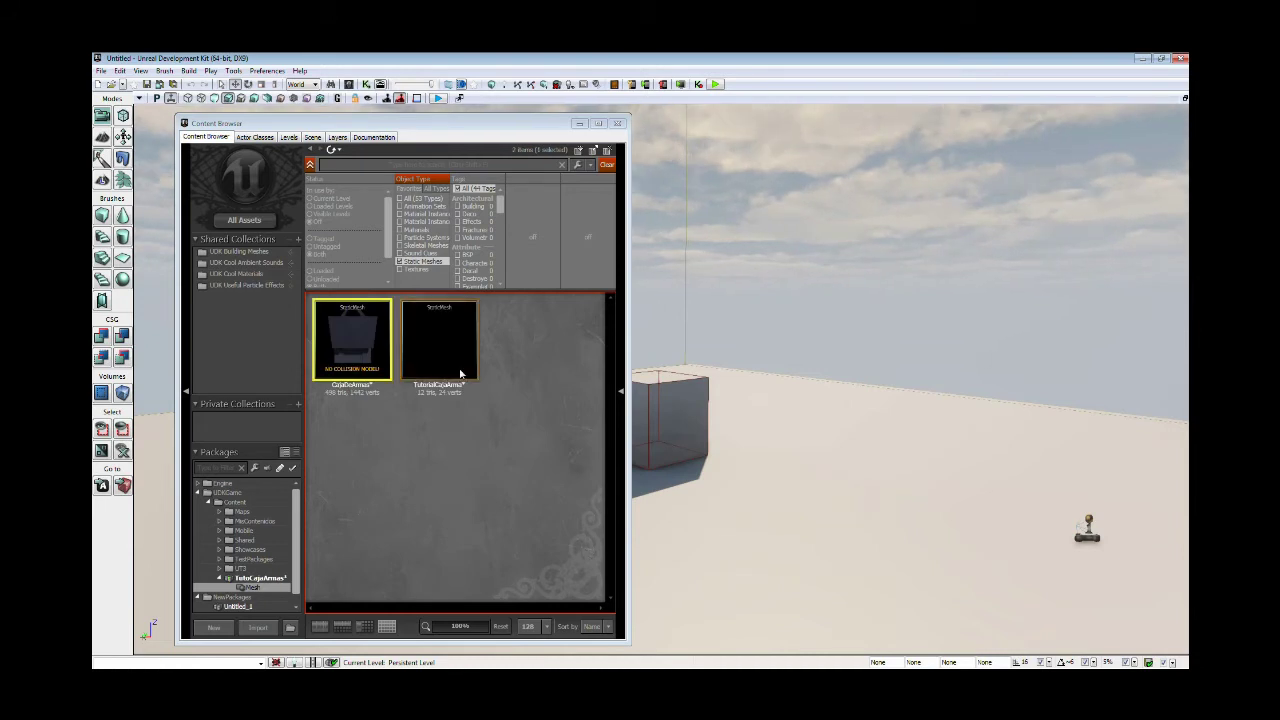
Step: Force-delete the old TutorialCajaArmas static mesh everywhere despite its references
left_click(460, 362)
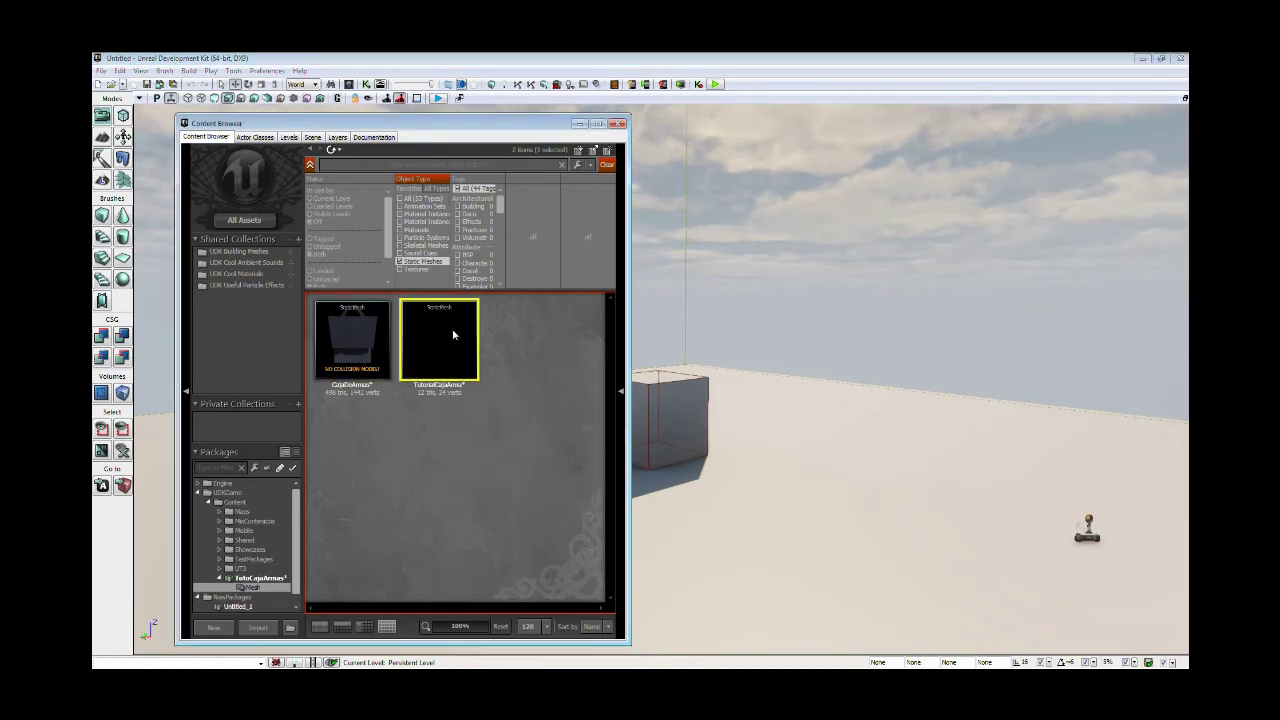
right_click(450, 392)
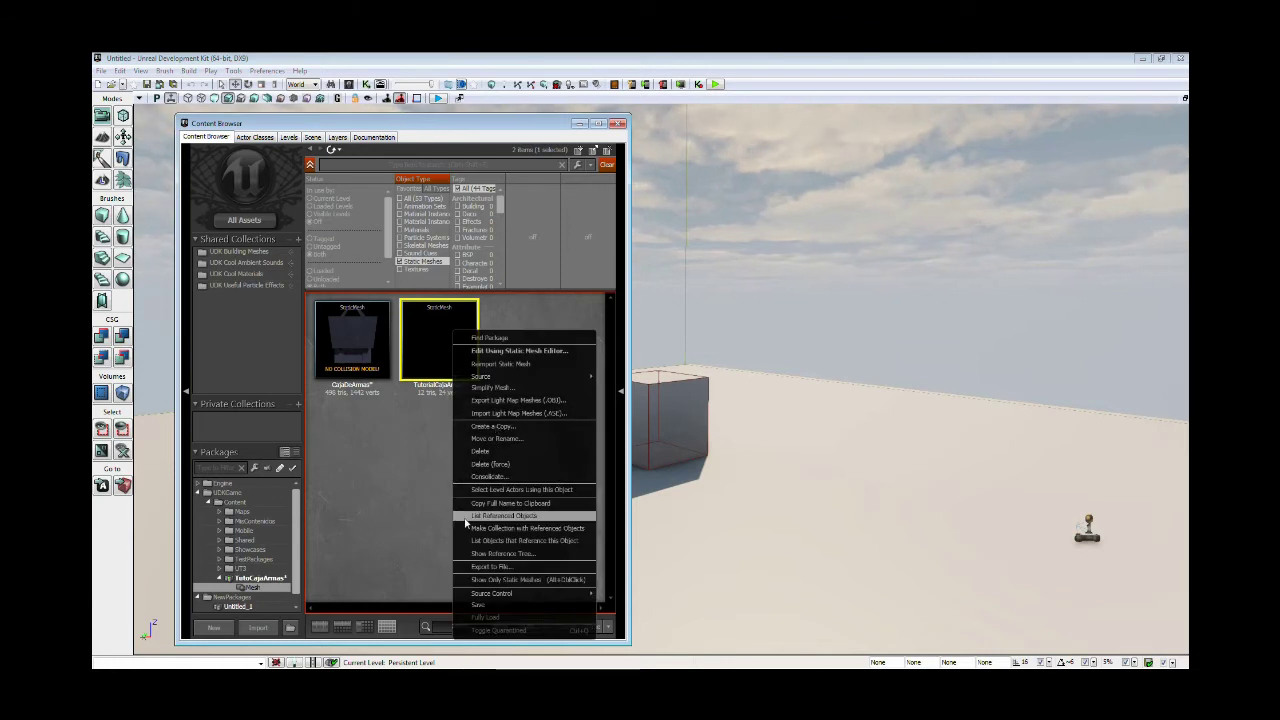
left_click(486, 451)
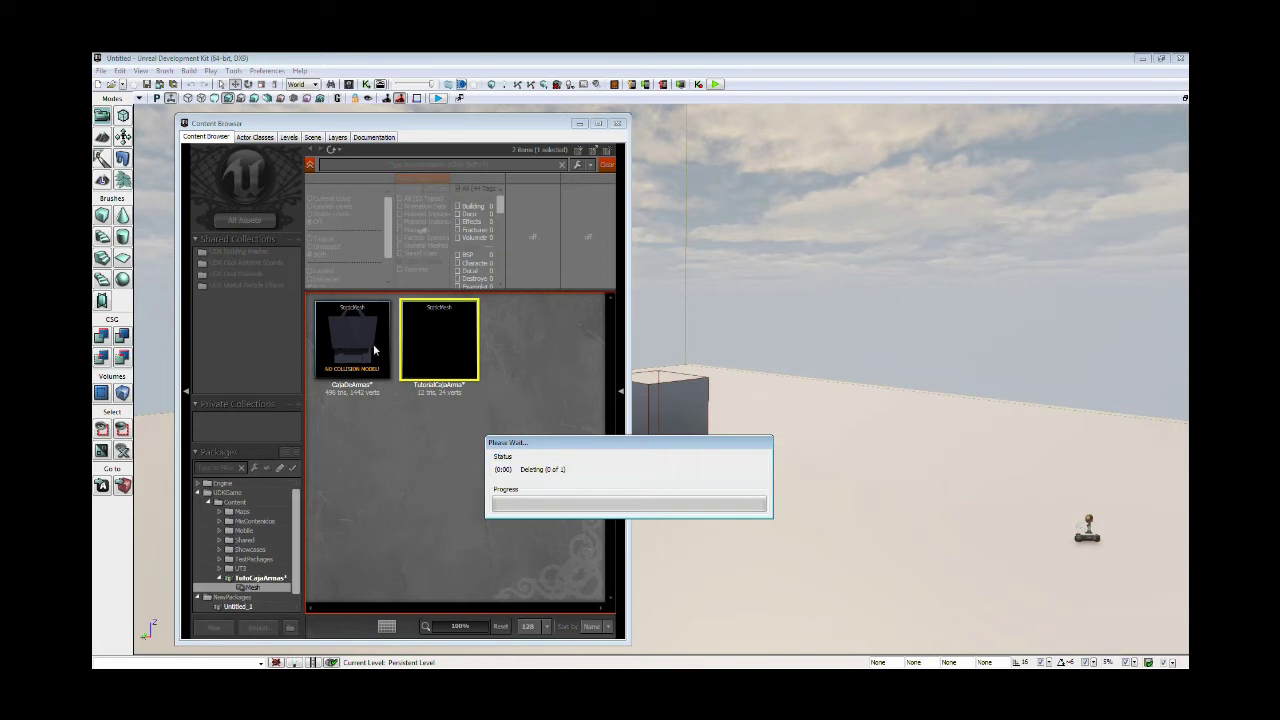
left_click(759, 446)
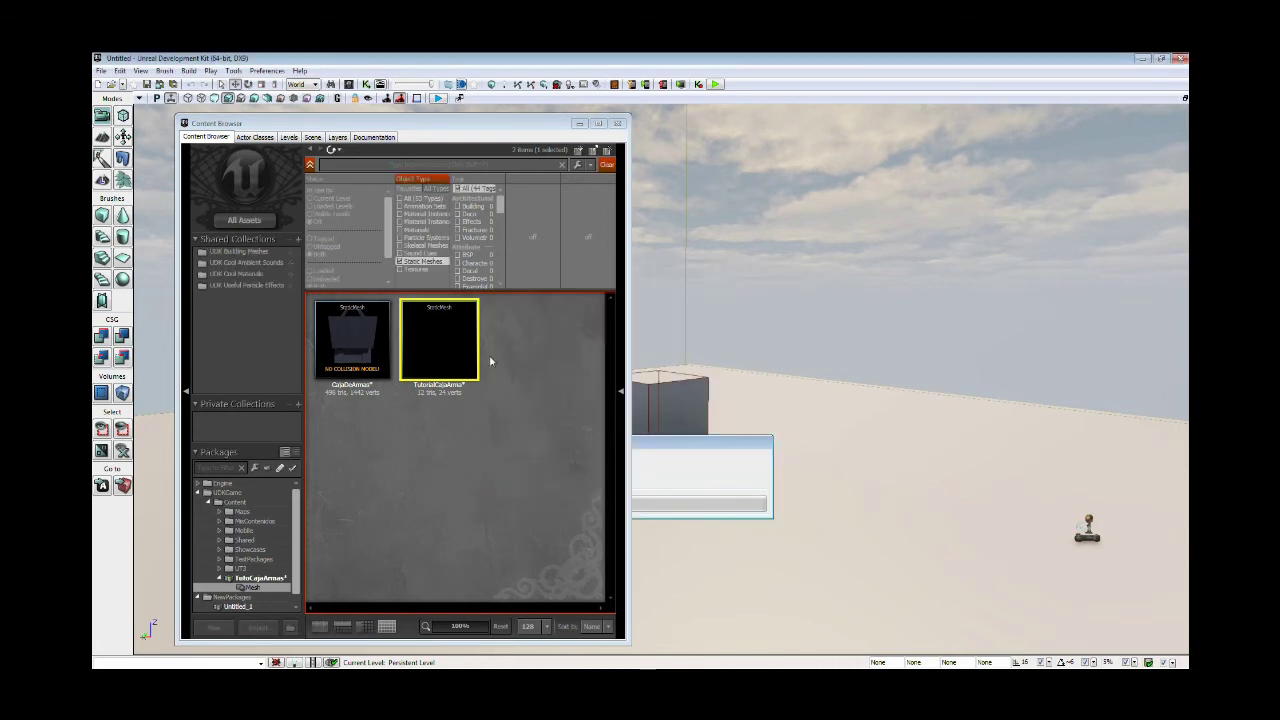
right_click(445, 343)
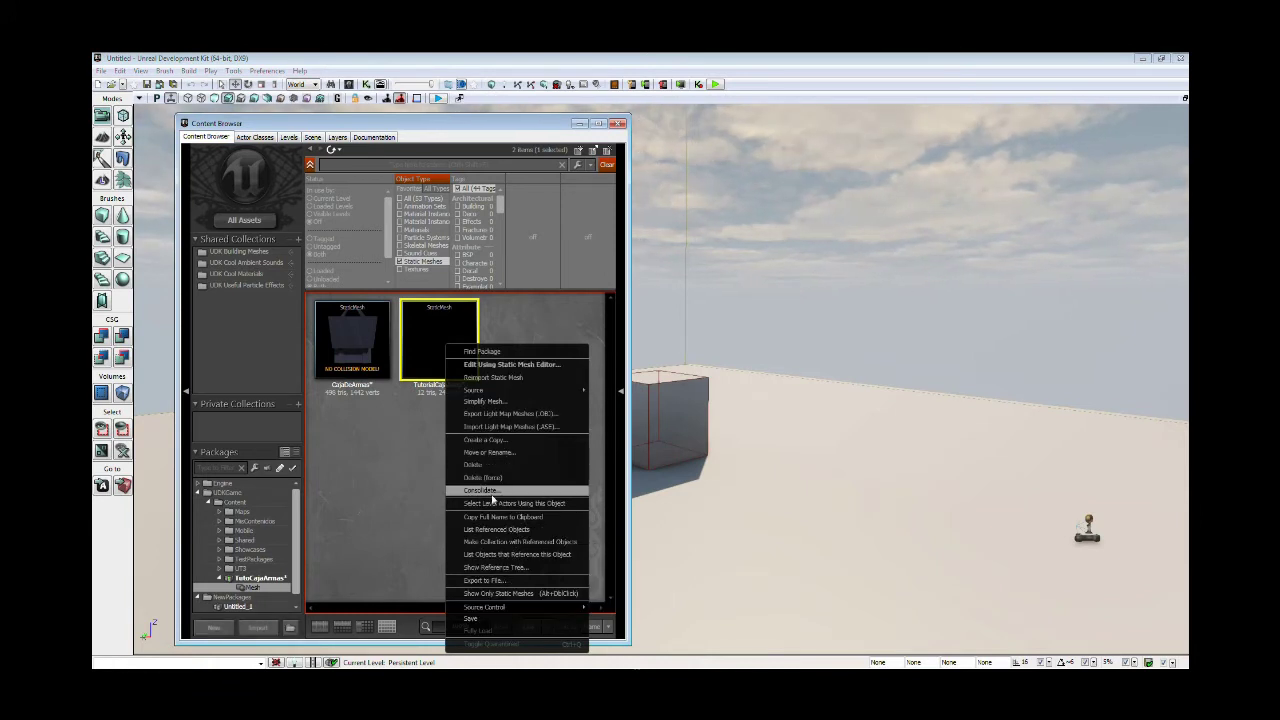
left_click(495, 478)
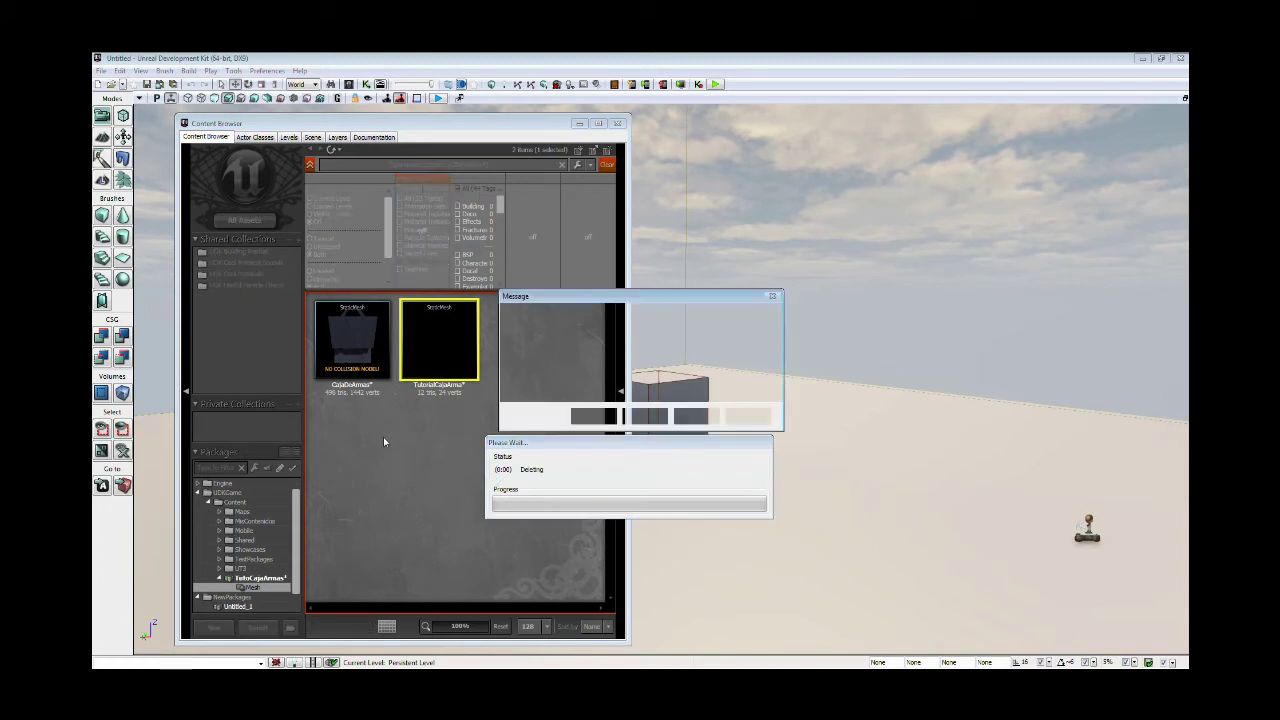
left_click(659, 415)
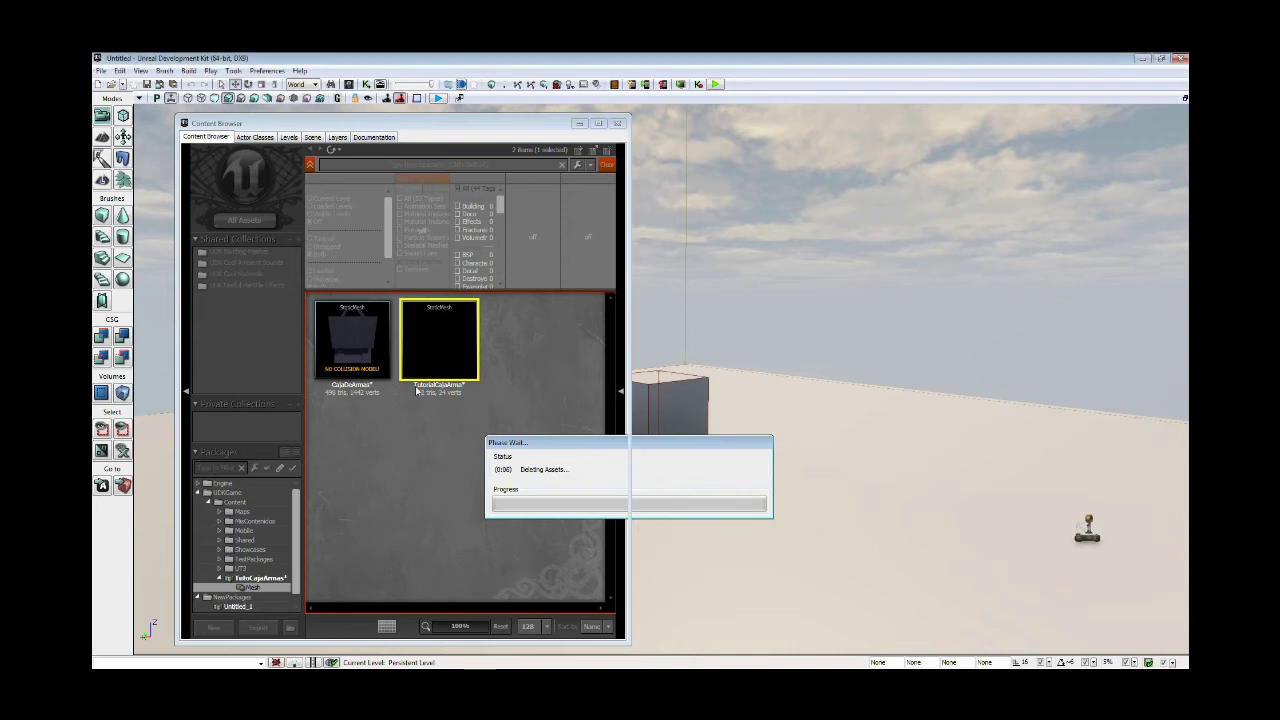
Step: Reimport the CajaDeArmas static mesh from its context menu
right_click(366, 337)
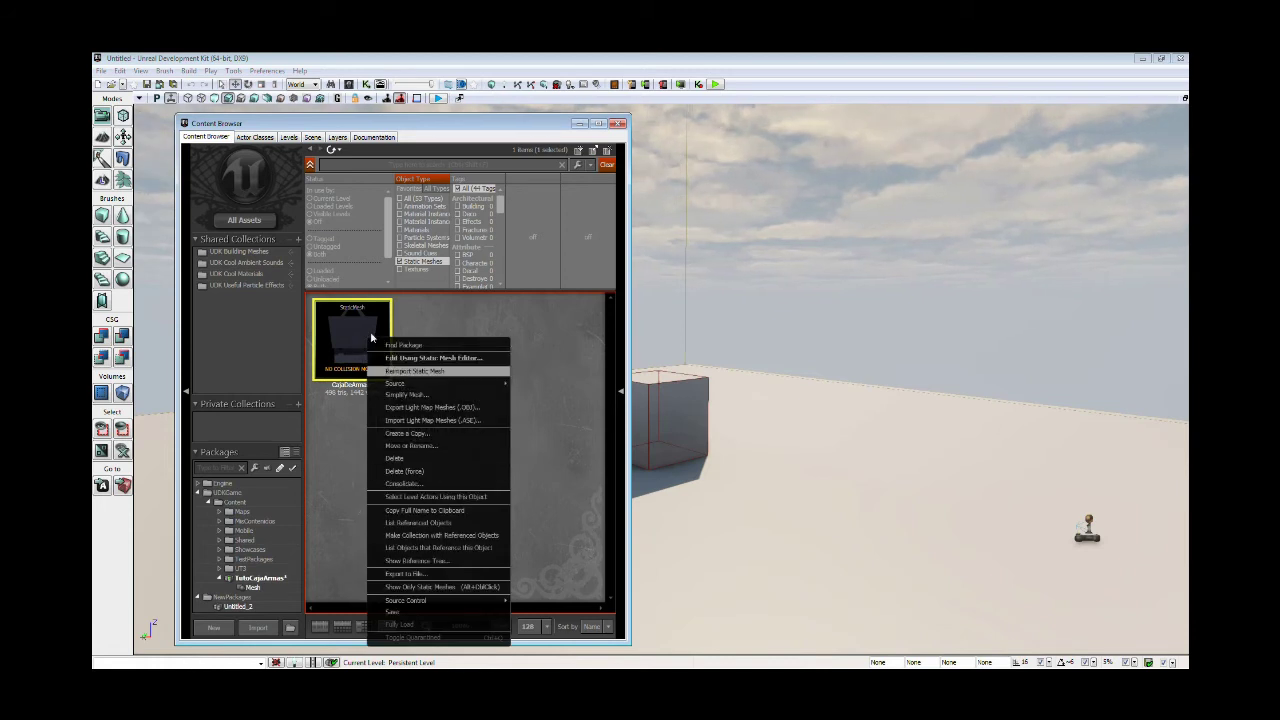
left_click(352, 330)
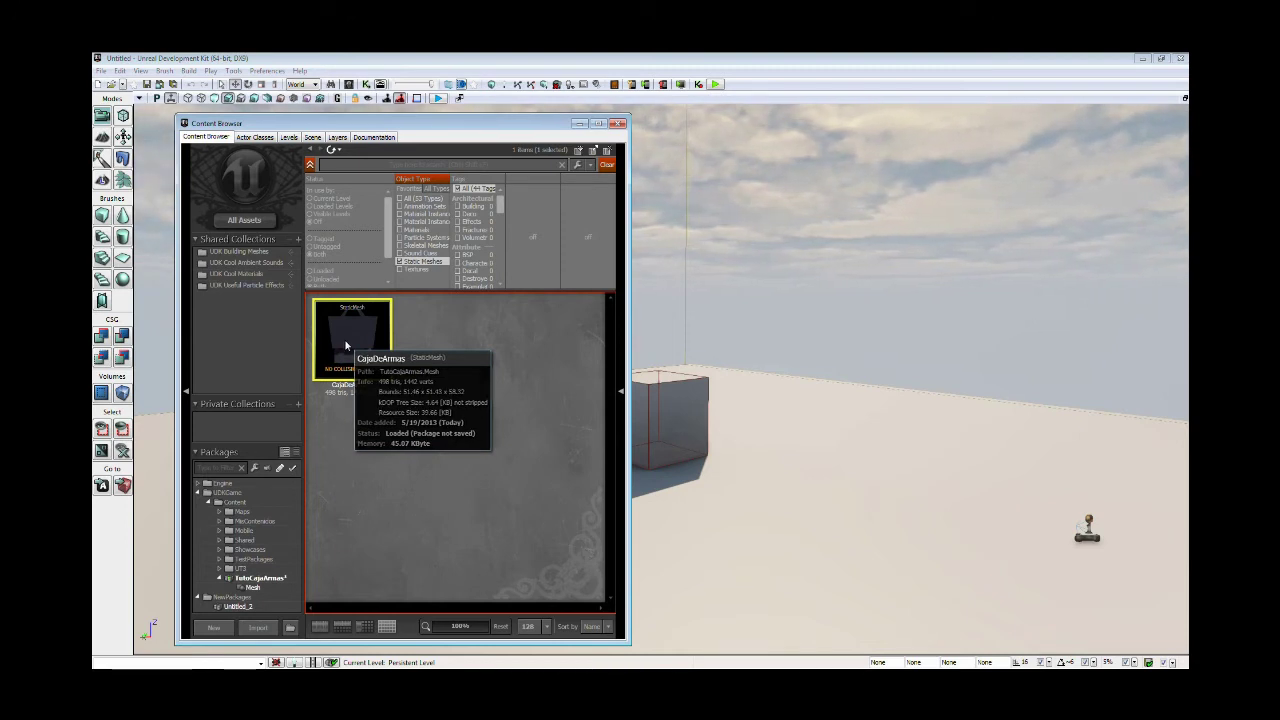
Step: Generate auto convex collision for CajaDeArmas in the Static Mesh Editor and inspect the preview
double_click(344, 339)
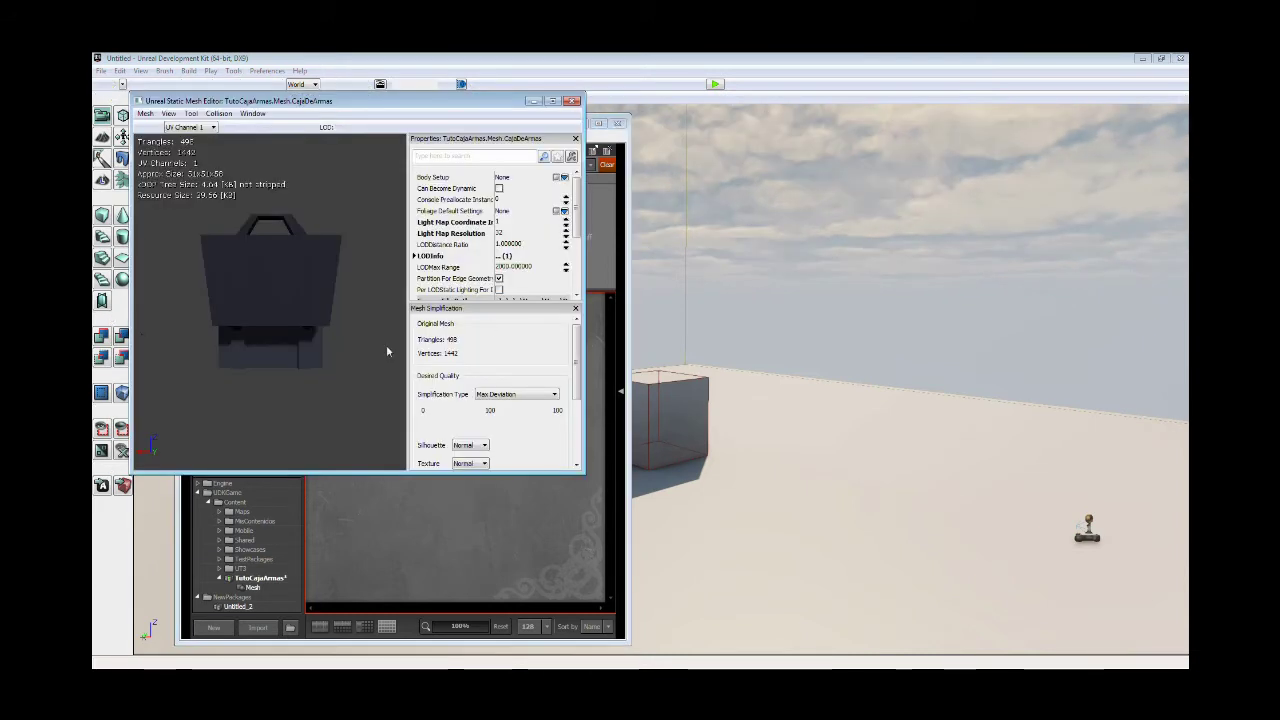
left_click(219, 113)
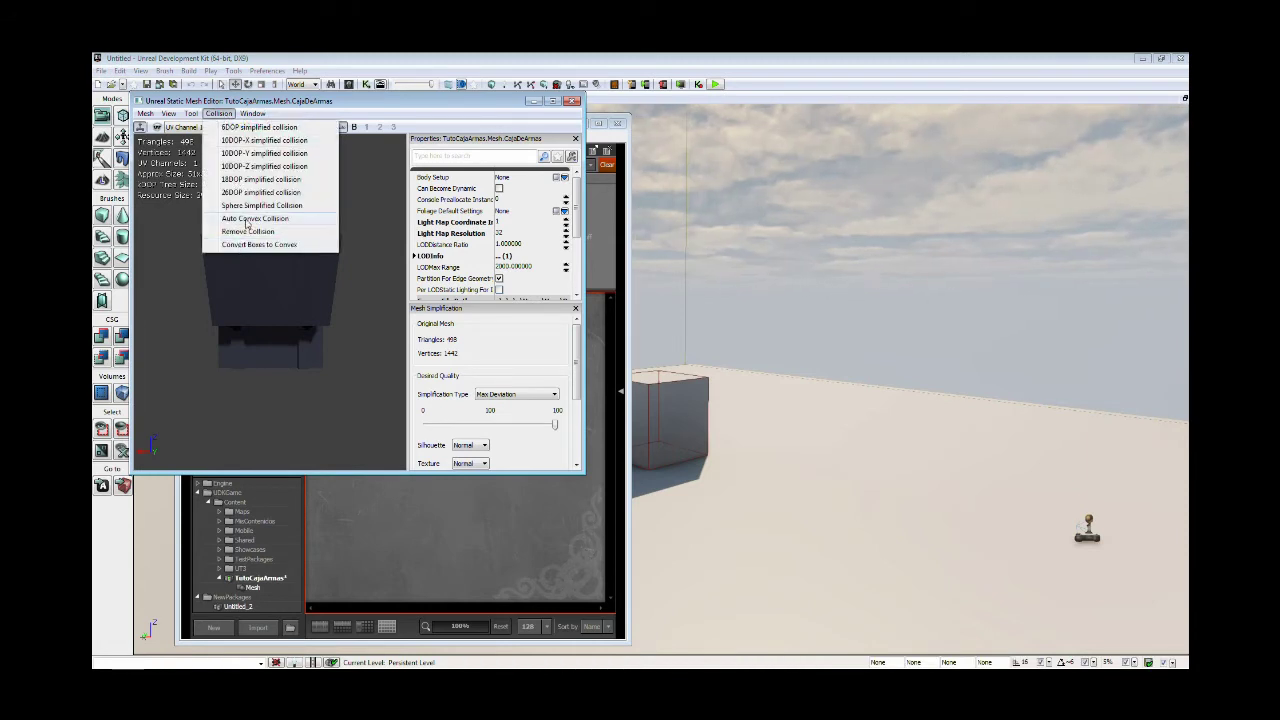
left_click(247, 220)
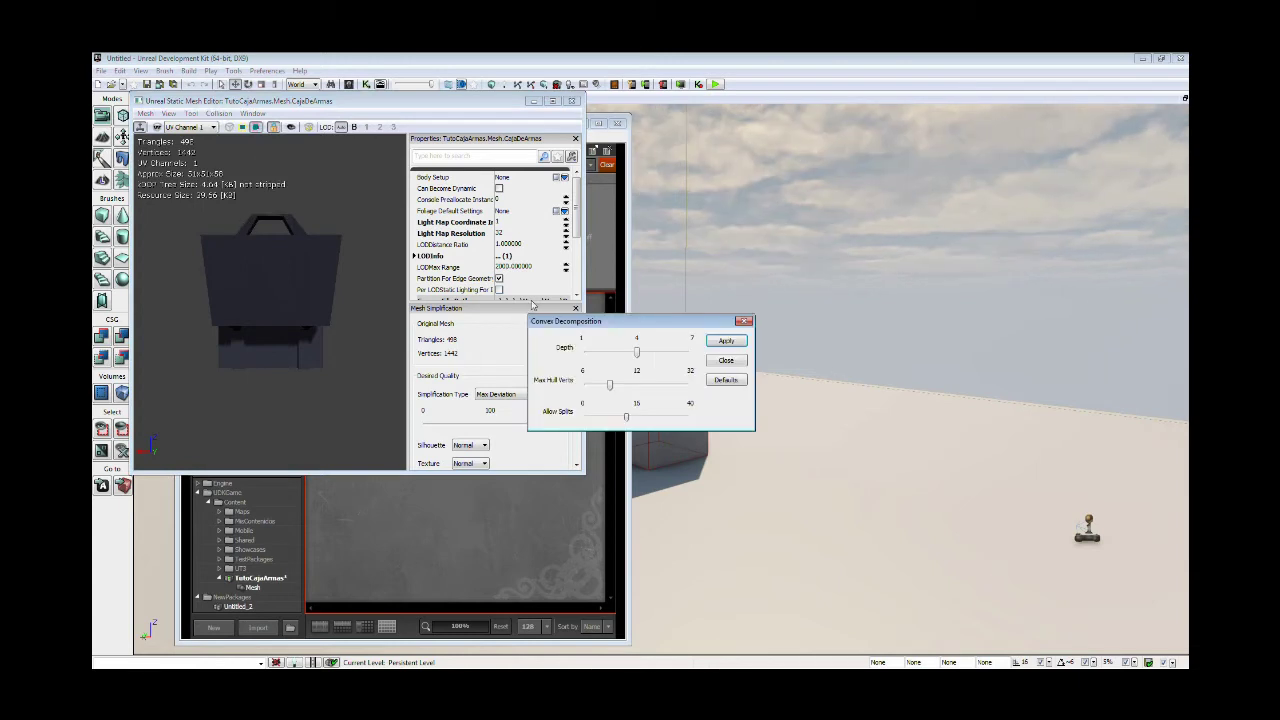
left_click(724, 341)
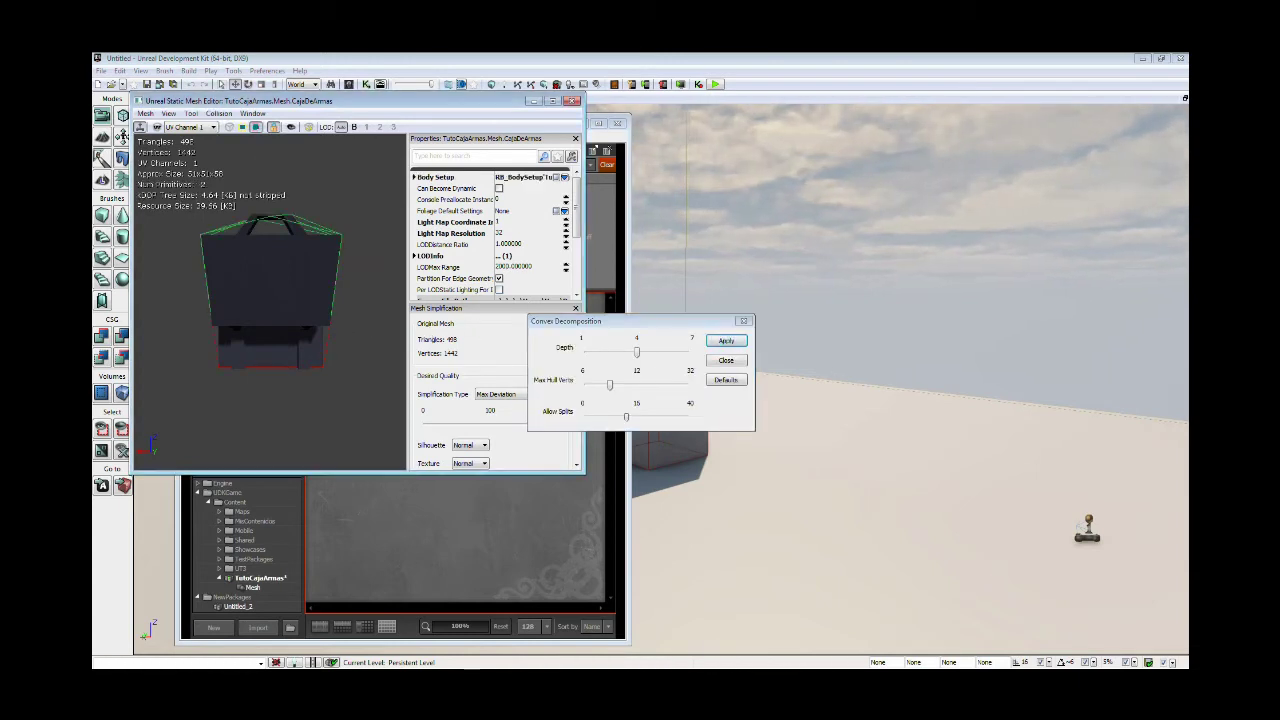
left_click(726, 360)
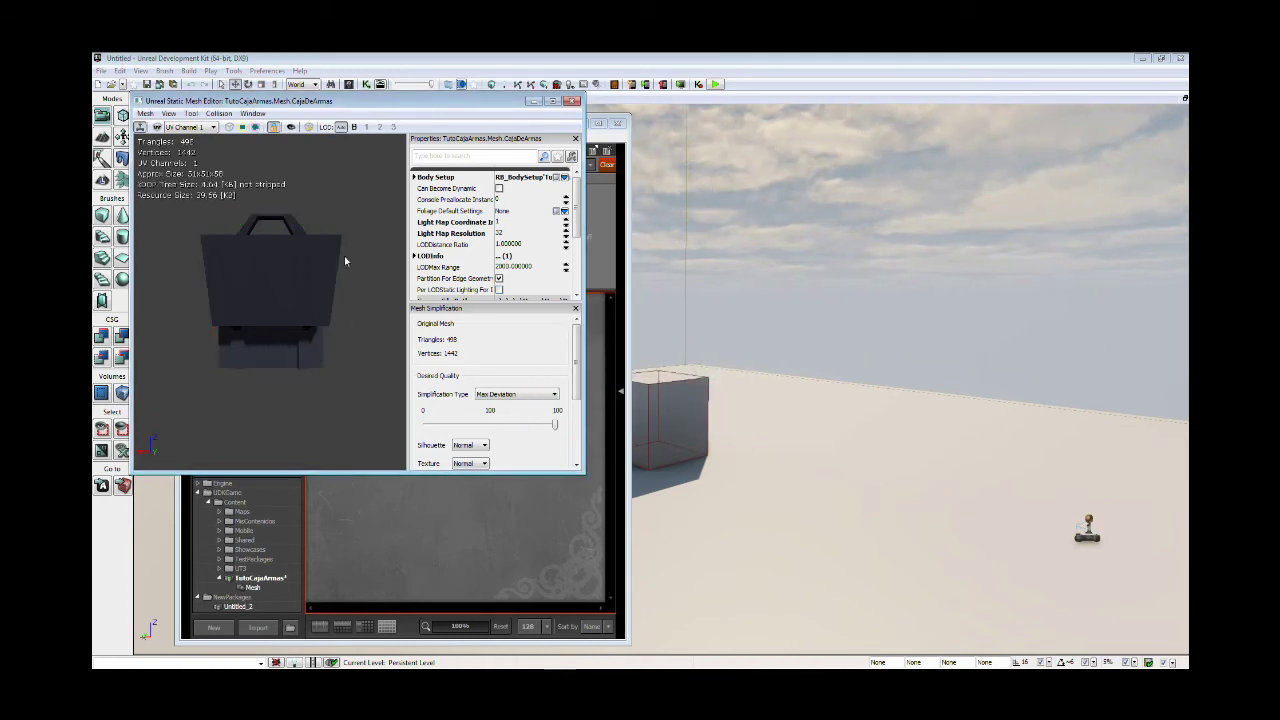
left_click_drag(366, 256, 420, 270)
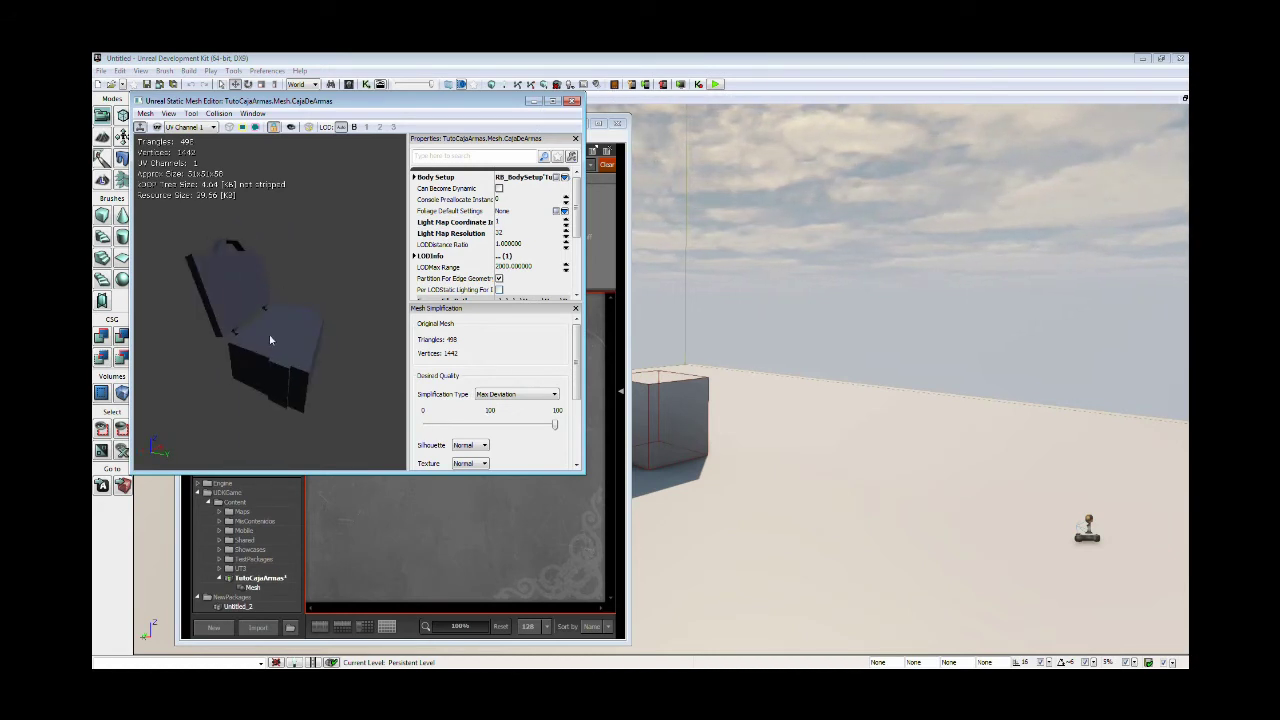
Step: Close the mesh editor and copy CajaDeArmas's full asset name to the clipboard
left_click(571, 101)
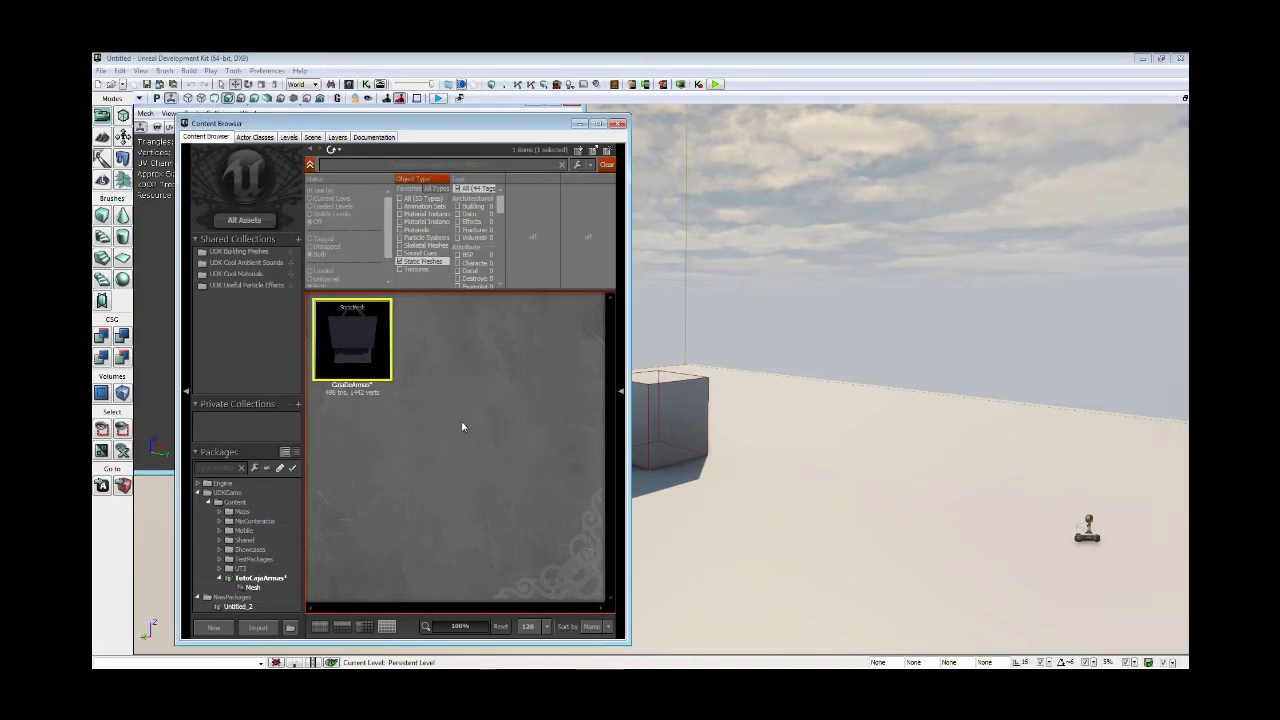
right_click(356, 322)
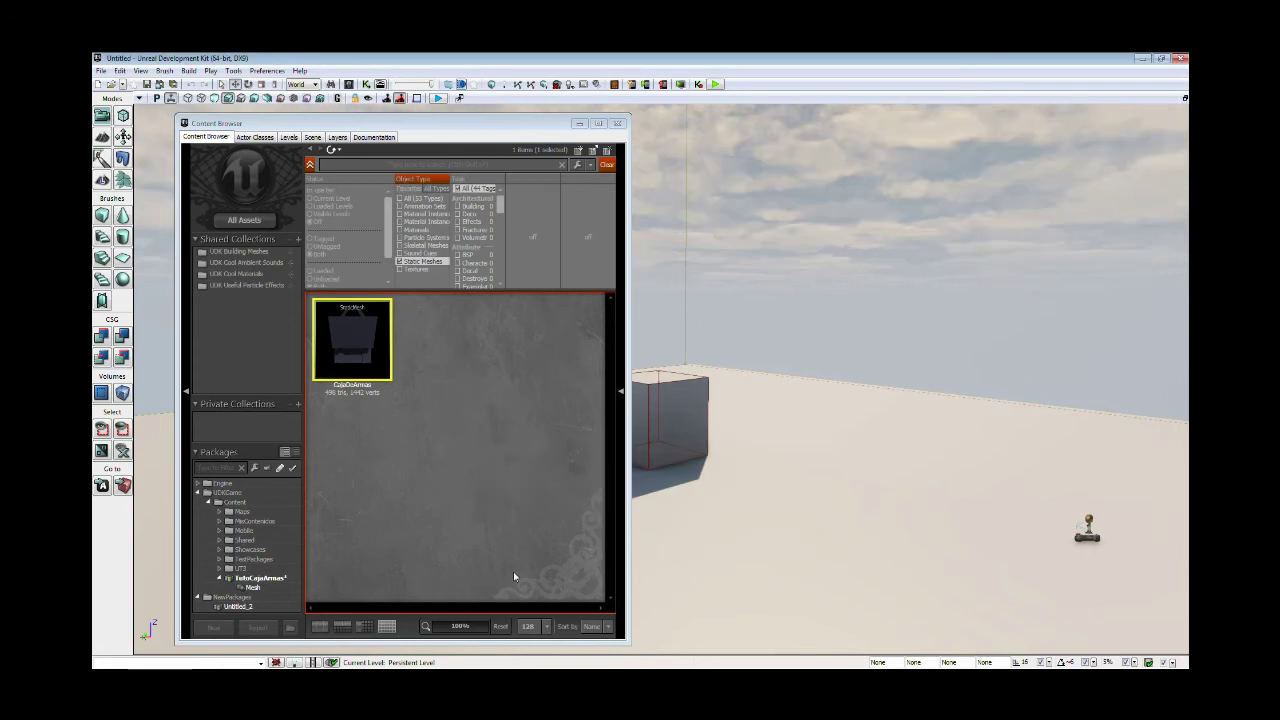
right_click(371, 331)
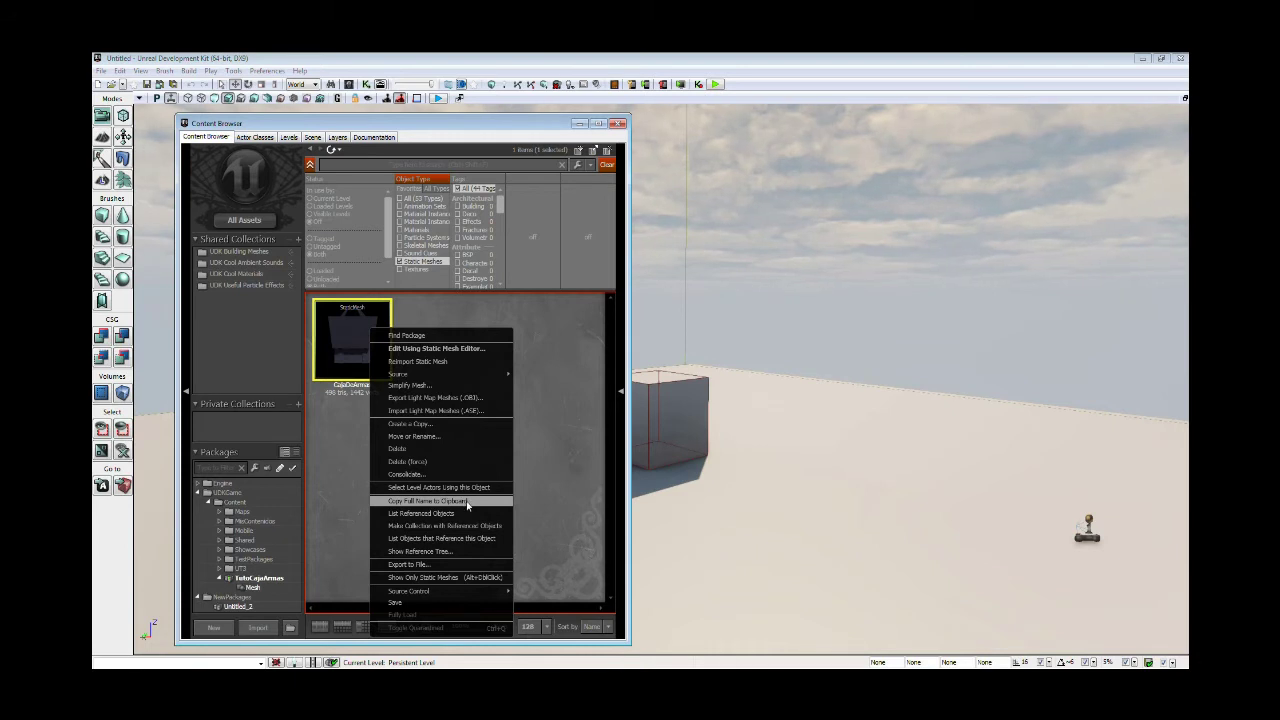
left_click(466, 503)
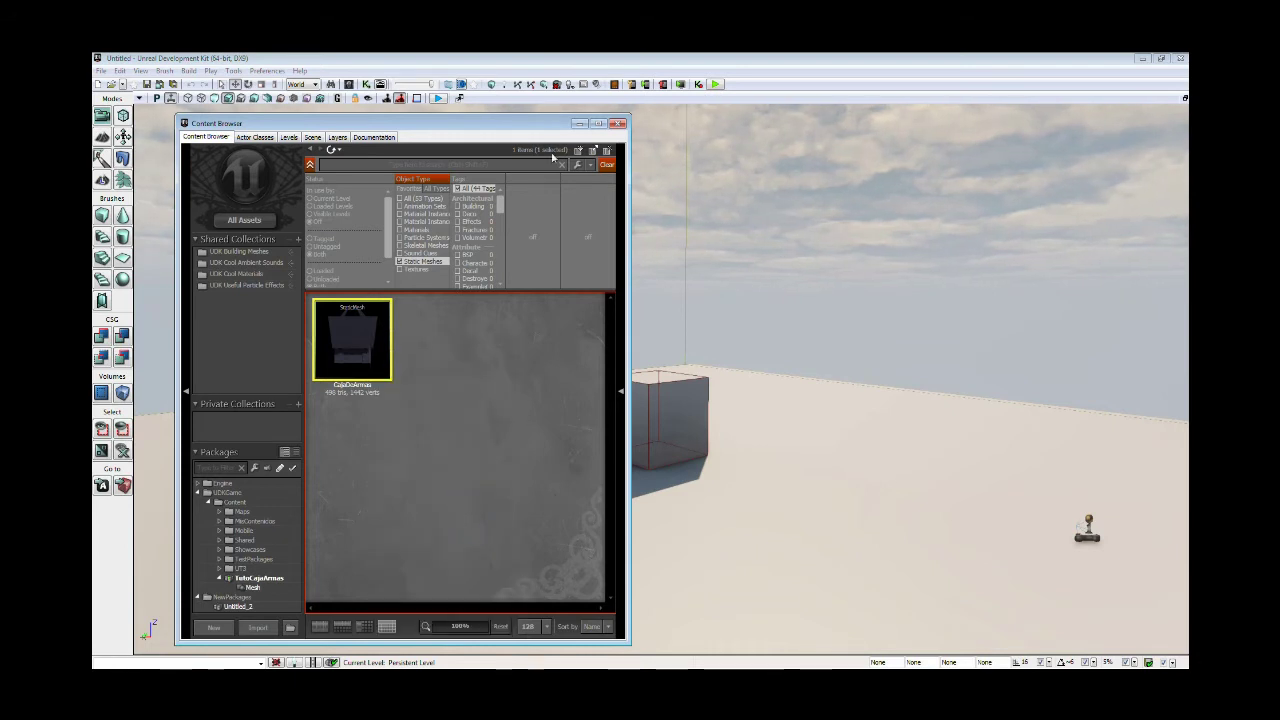
Step: Close the Content Browser, quit UDK without saving the utgame package, and minimise Blender
left_click(620, 123)
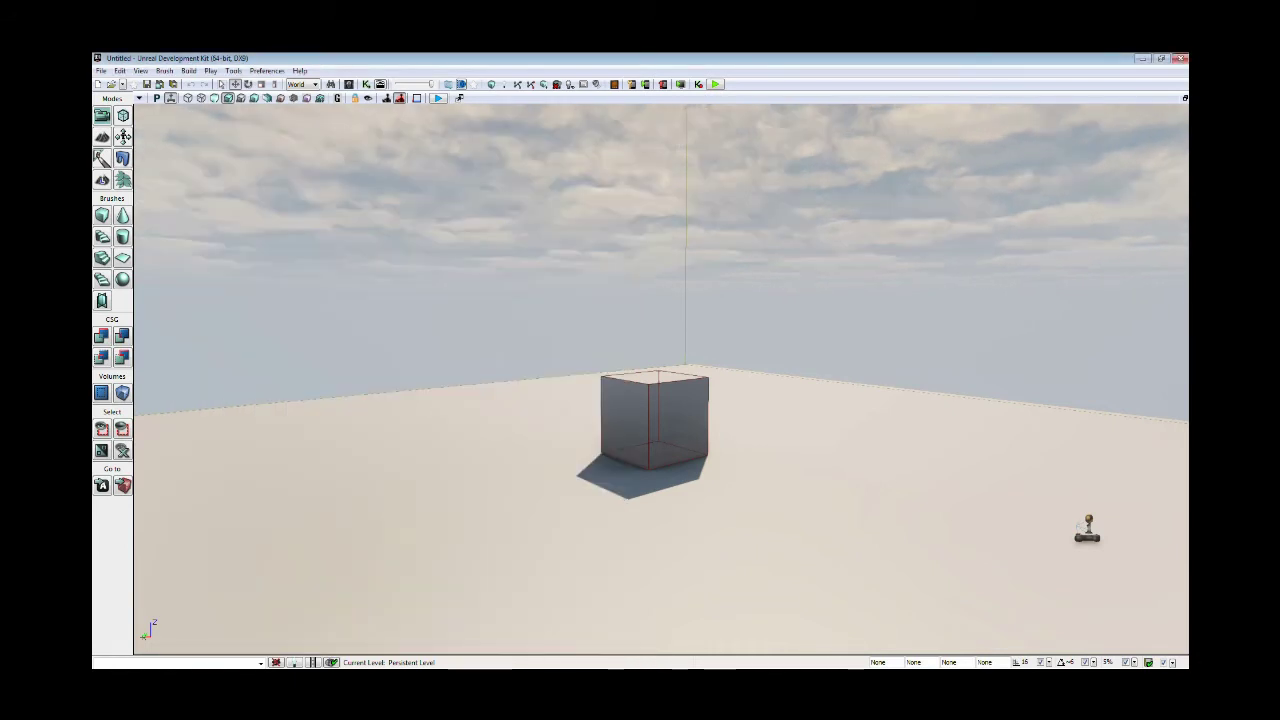
left_click(1181, 59)
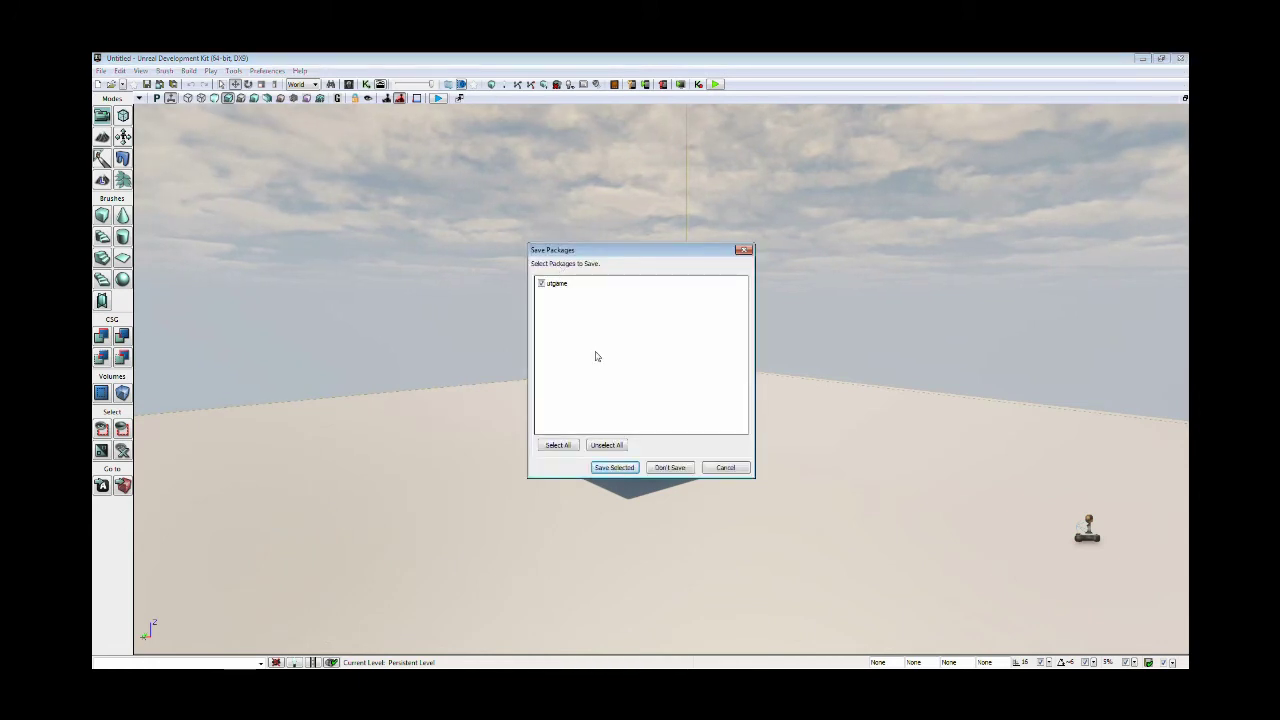
left_click(669, 468)
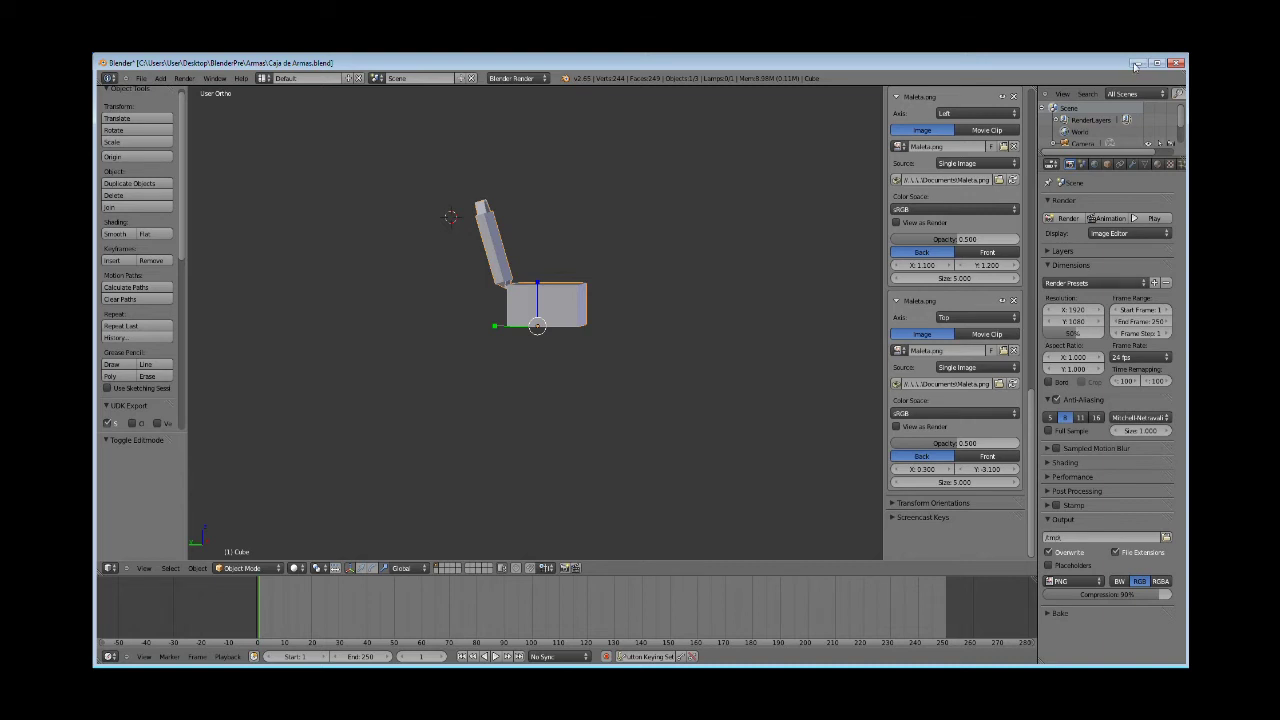
key("super+d")
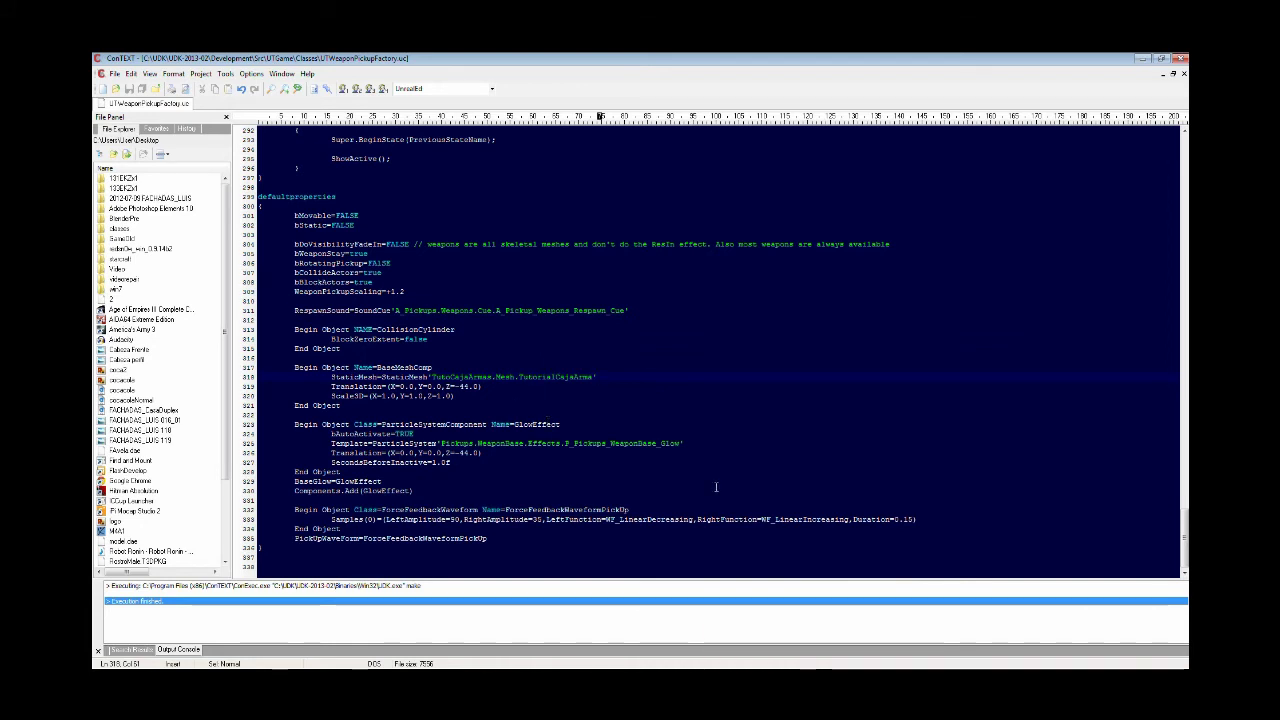
Step: Replace line 318's mesh reference with StaticMesh'TutoCajaArmas.Mesh.CajaDeArmas' and save UTWeaponPickupFactory.uc
key("ctrl+z")
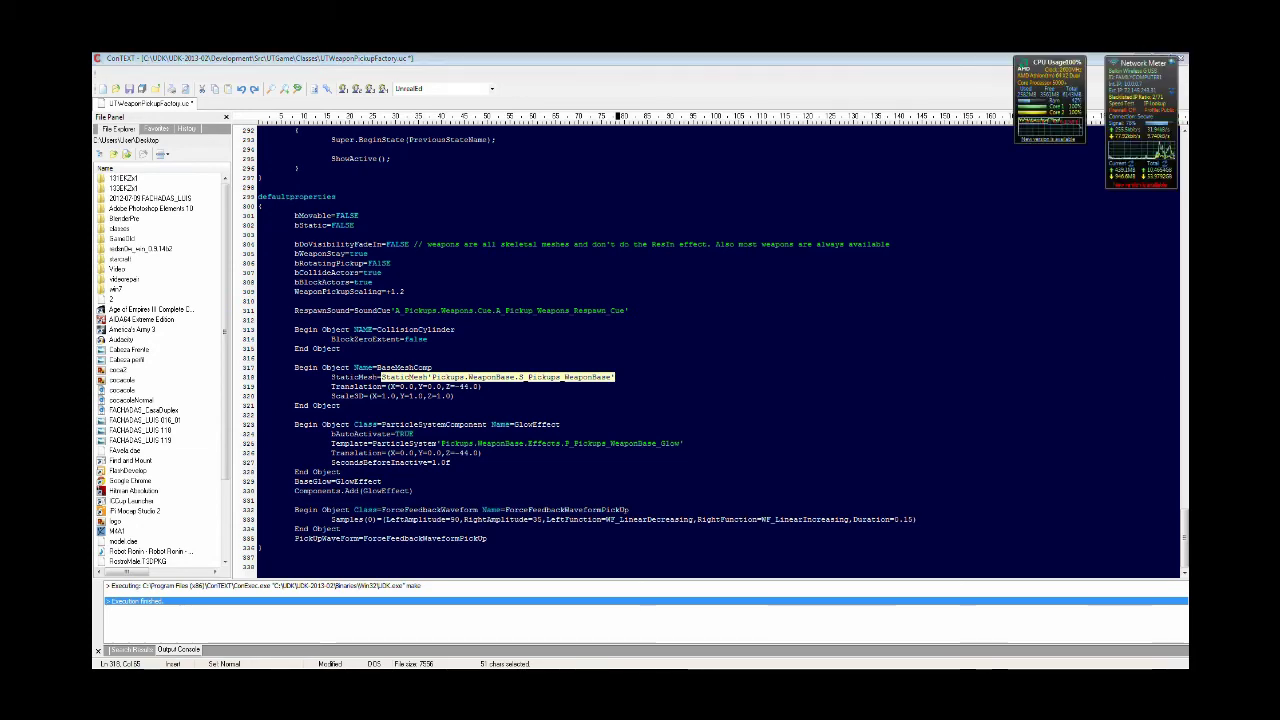
key("super+d")
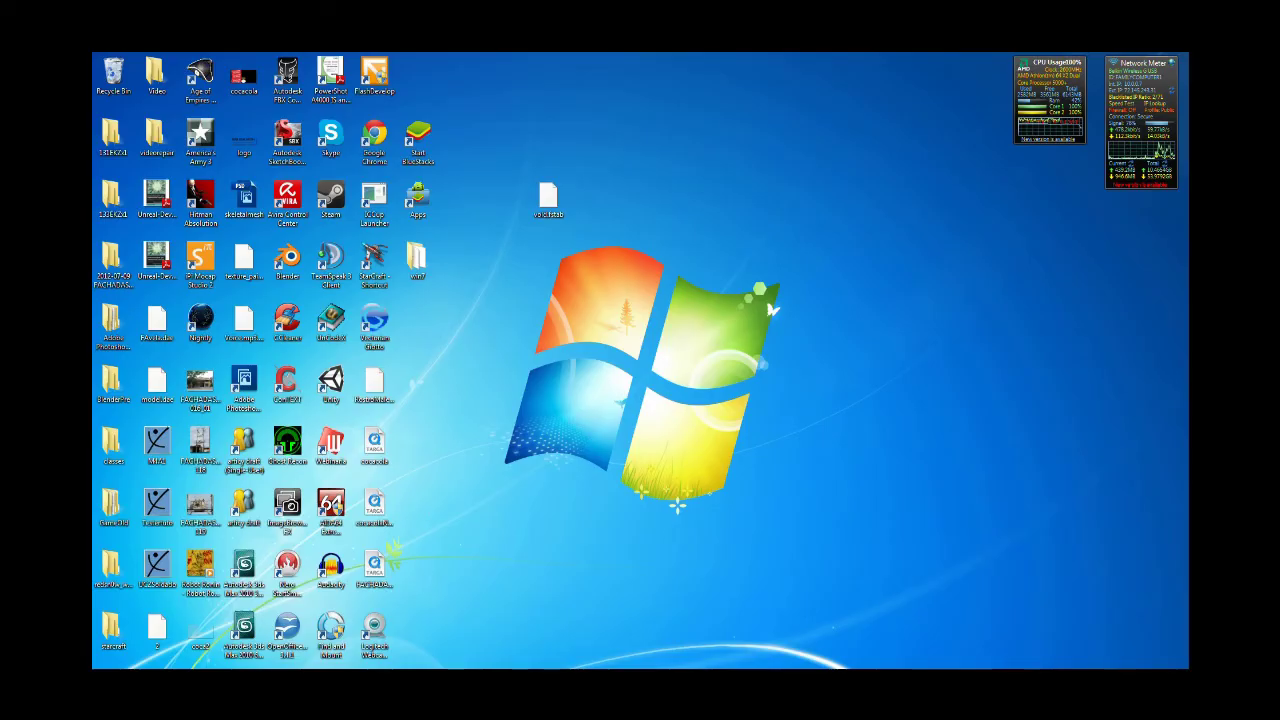
key("super+d")
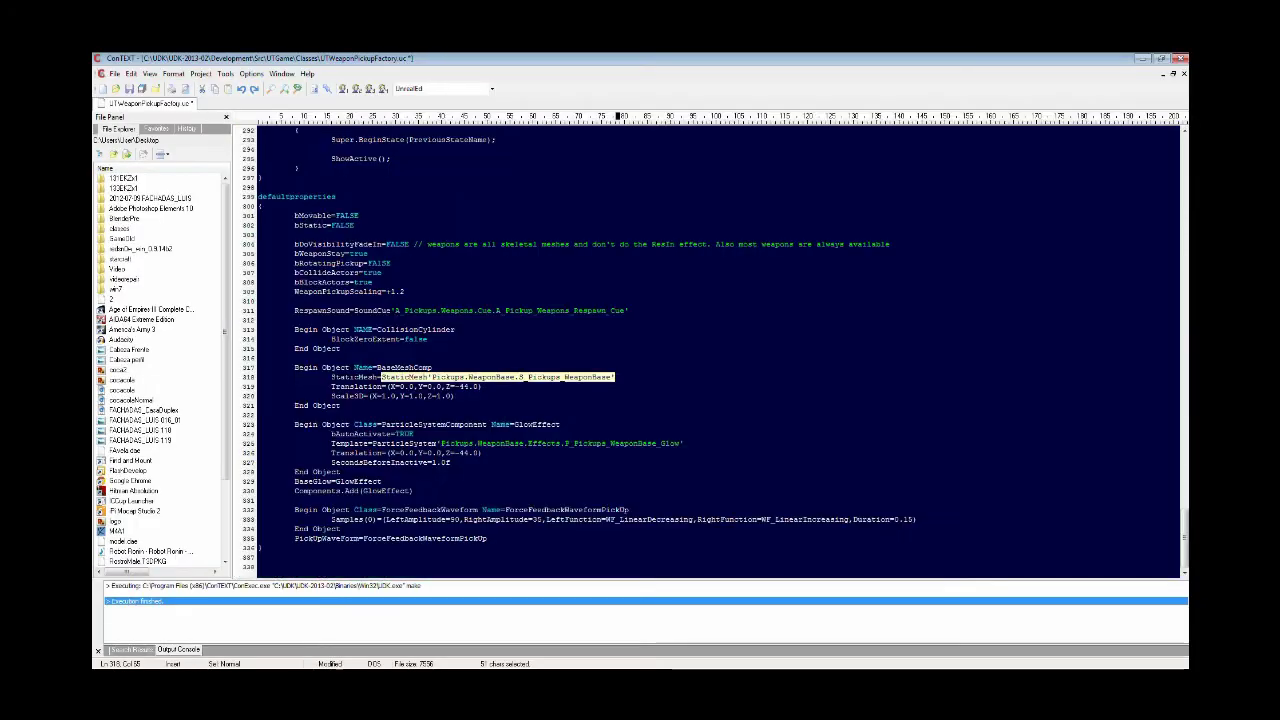
left_click(540, 348)
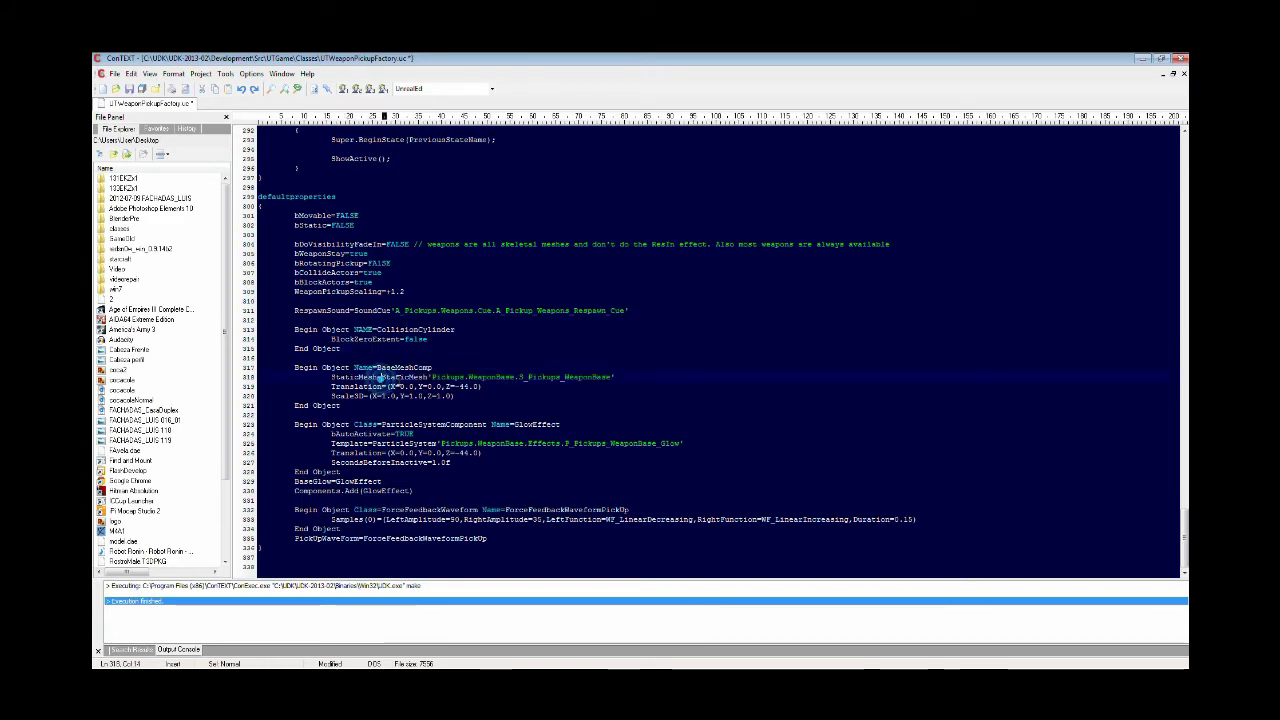
left_click_drag(381, 377, 614, 377)
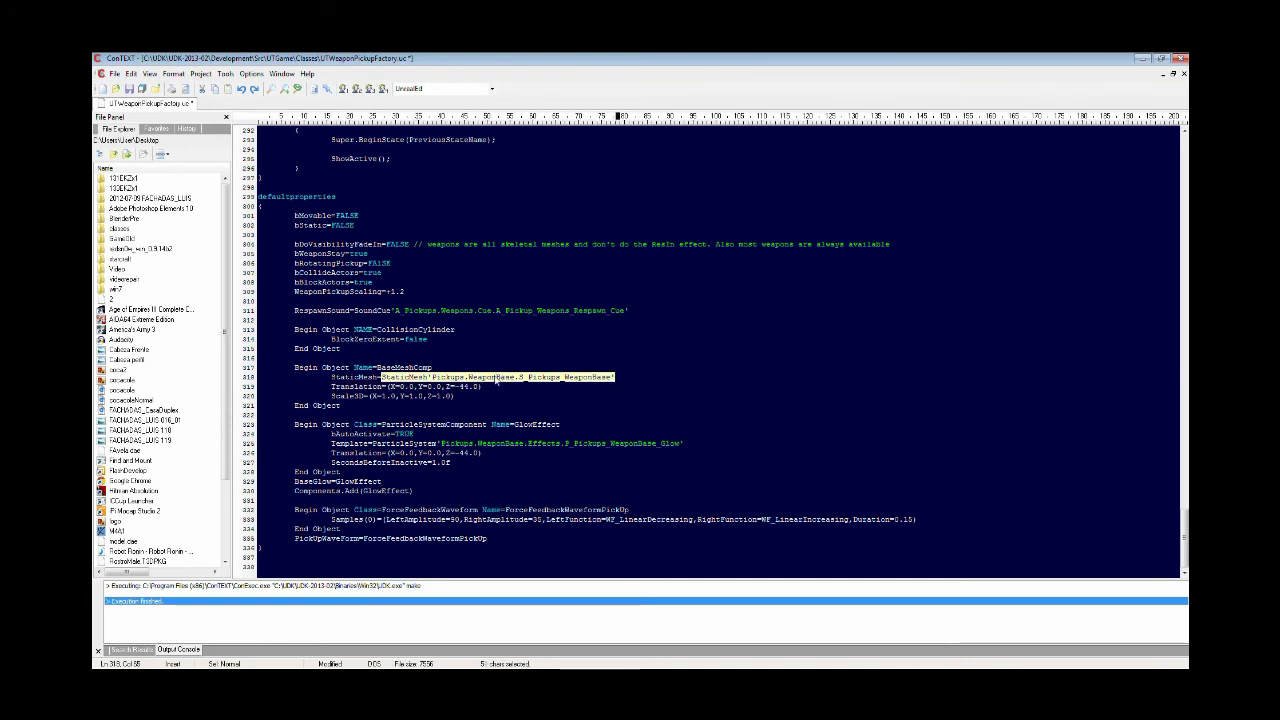
left_click(130, 74)
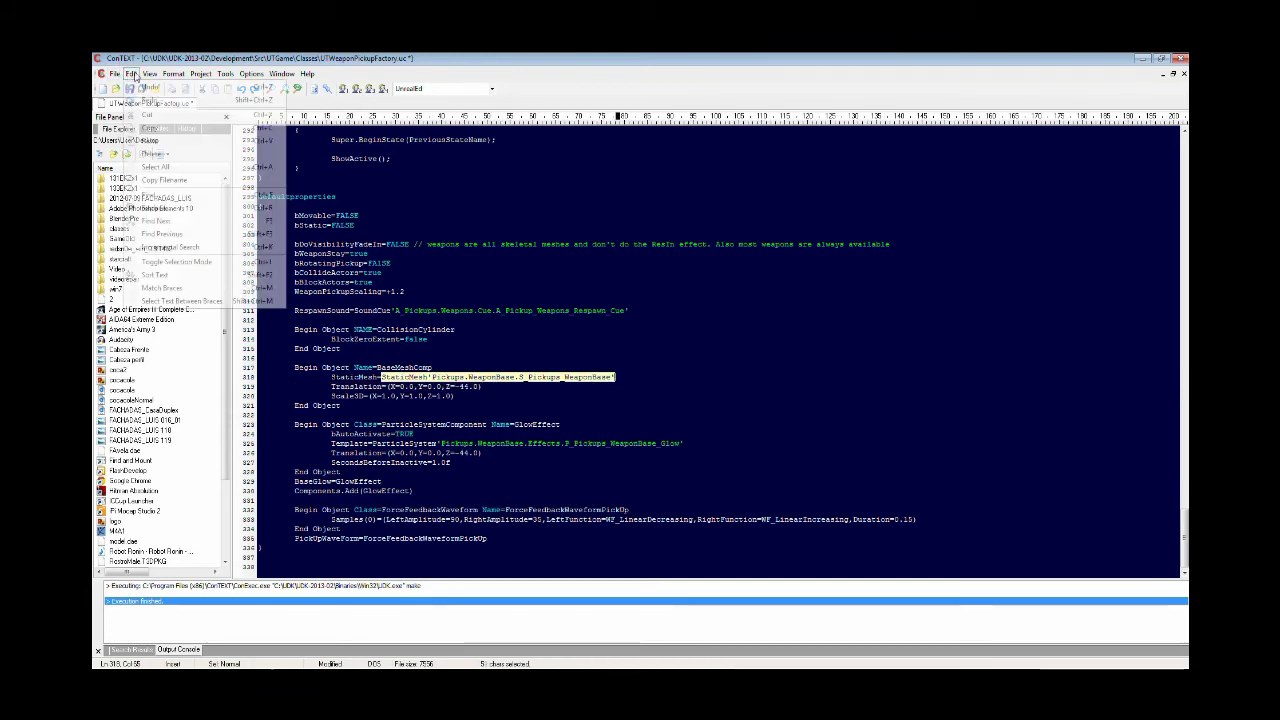
left_click(150, 141)
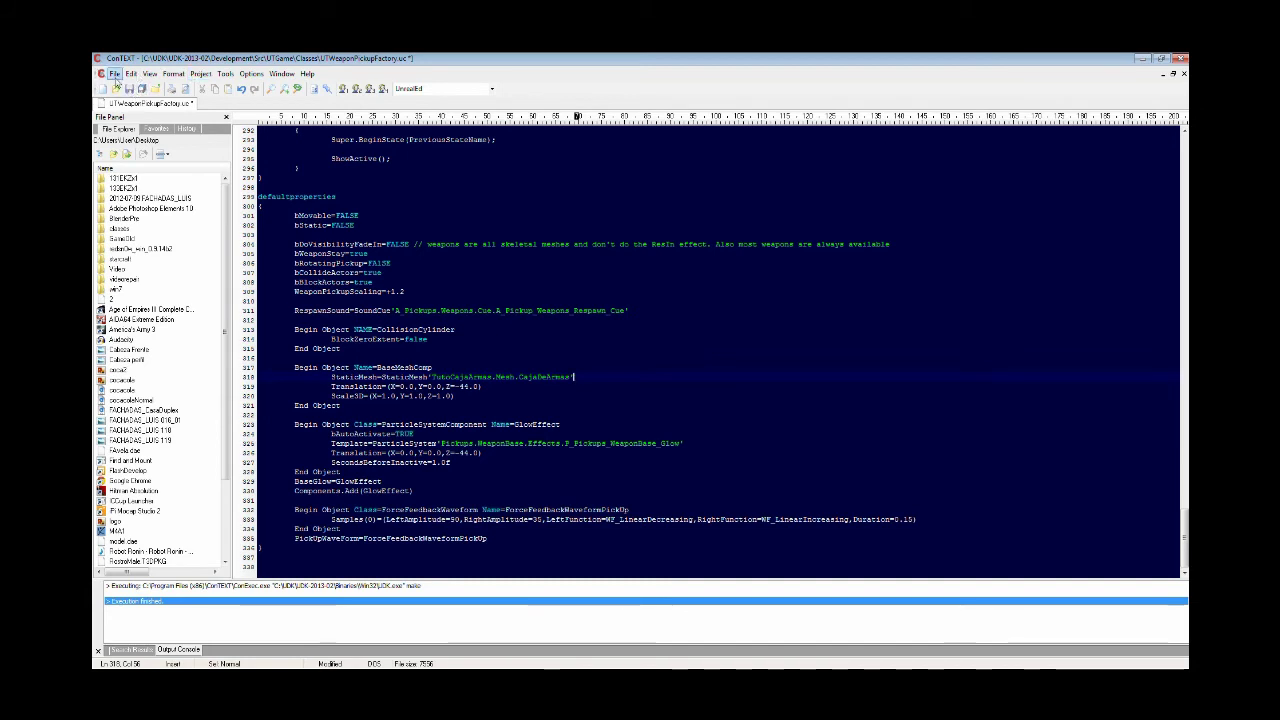
left_click(130, 88)
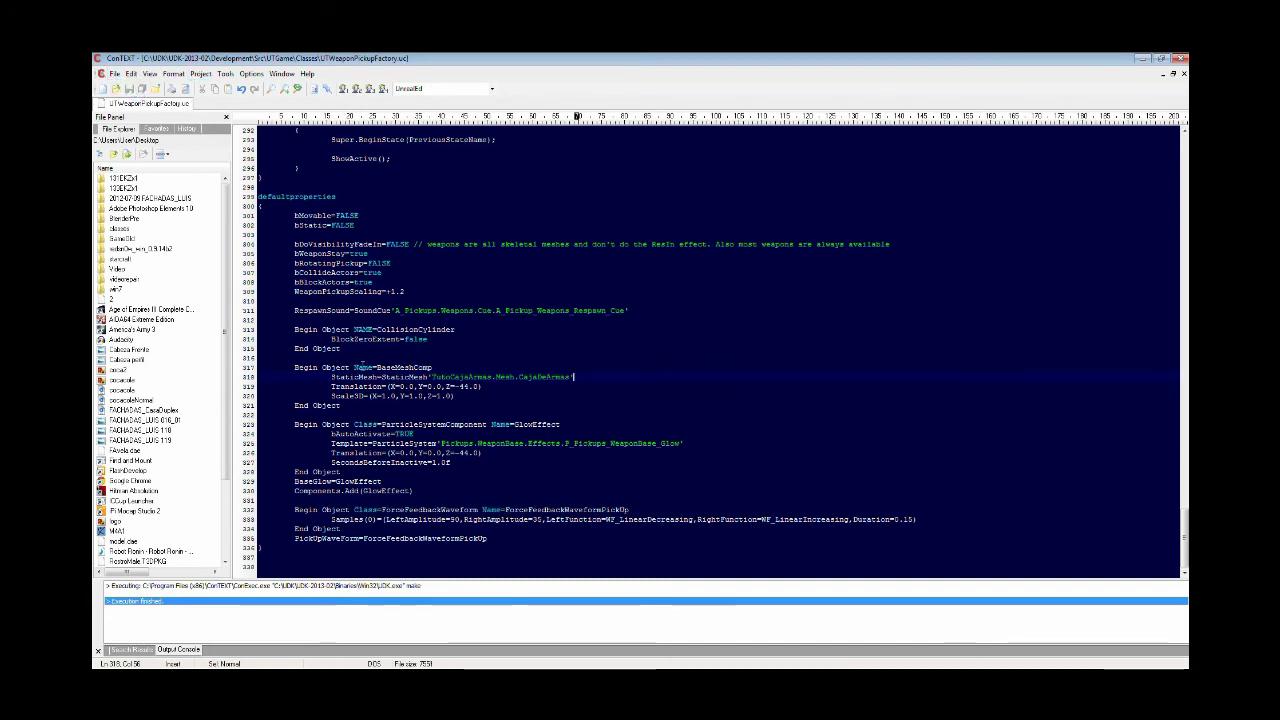
key("super")
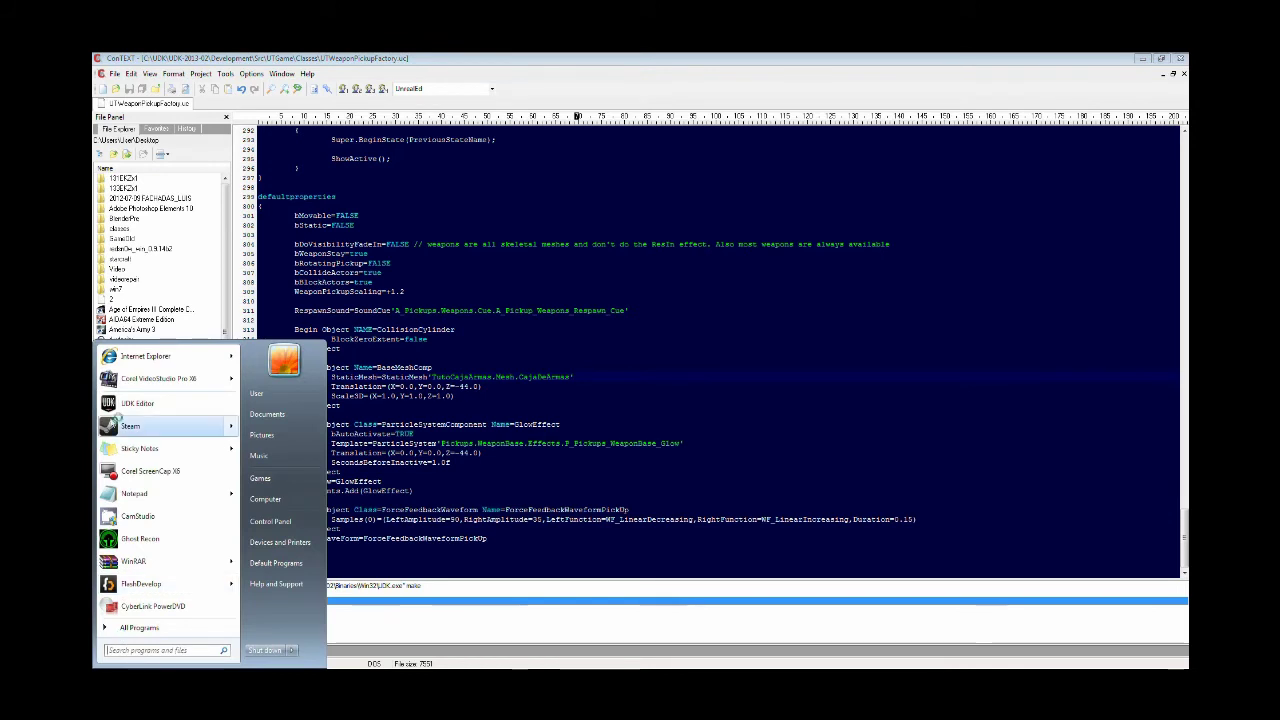
Step: Relaunch UDK, rebuild the outdated scripts to 0 errors and 0 warnings, and close the console
left_click(512, 388)
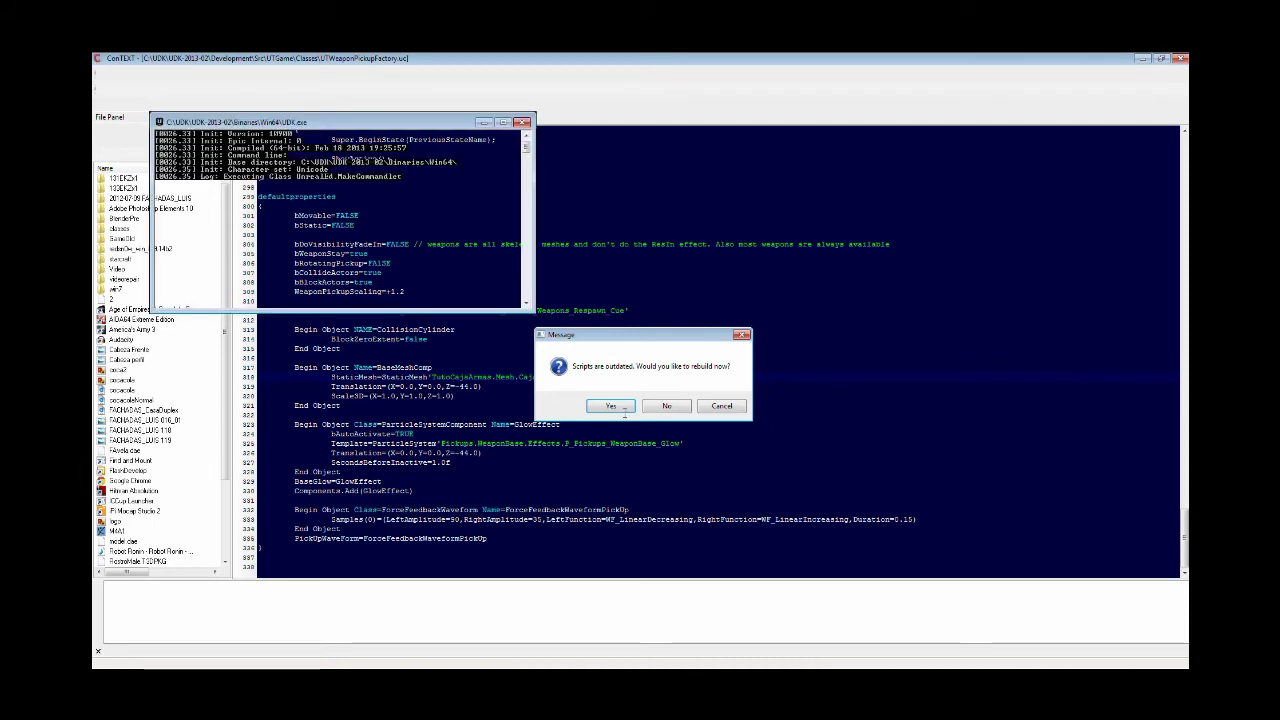
left_click(622, 408)
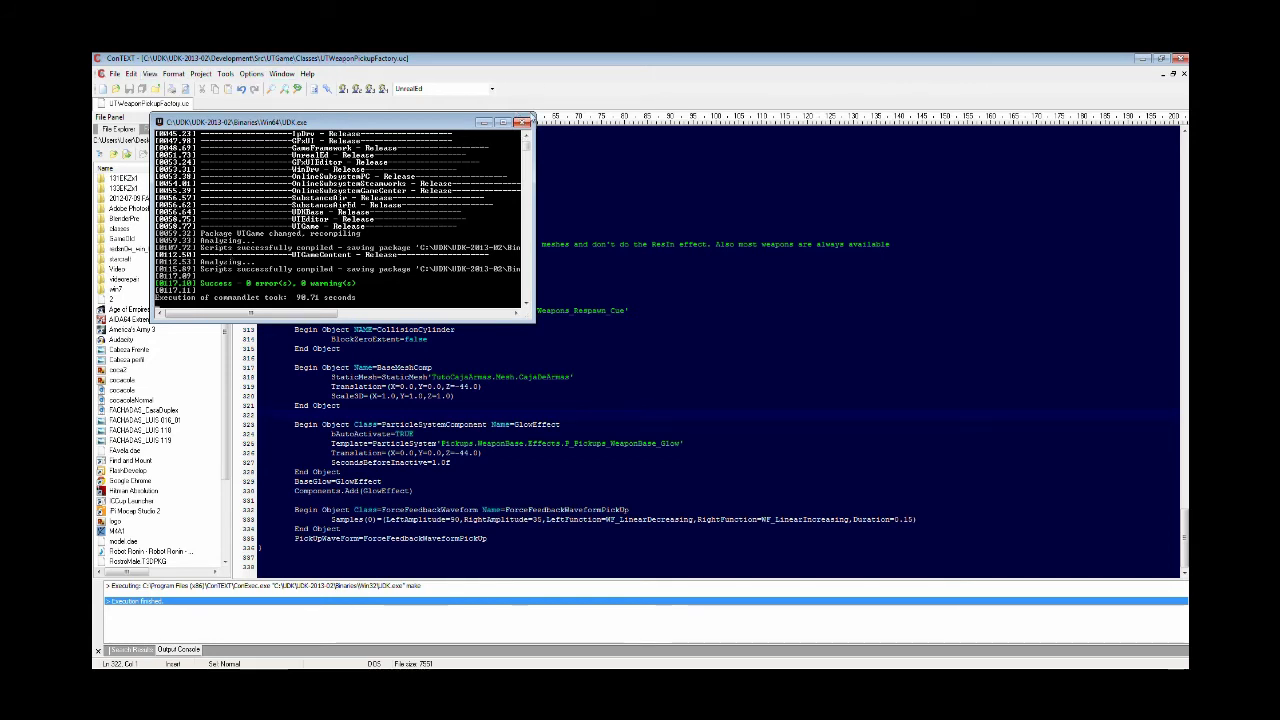
left_click(521, 122)
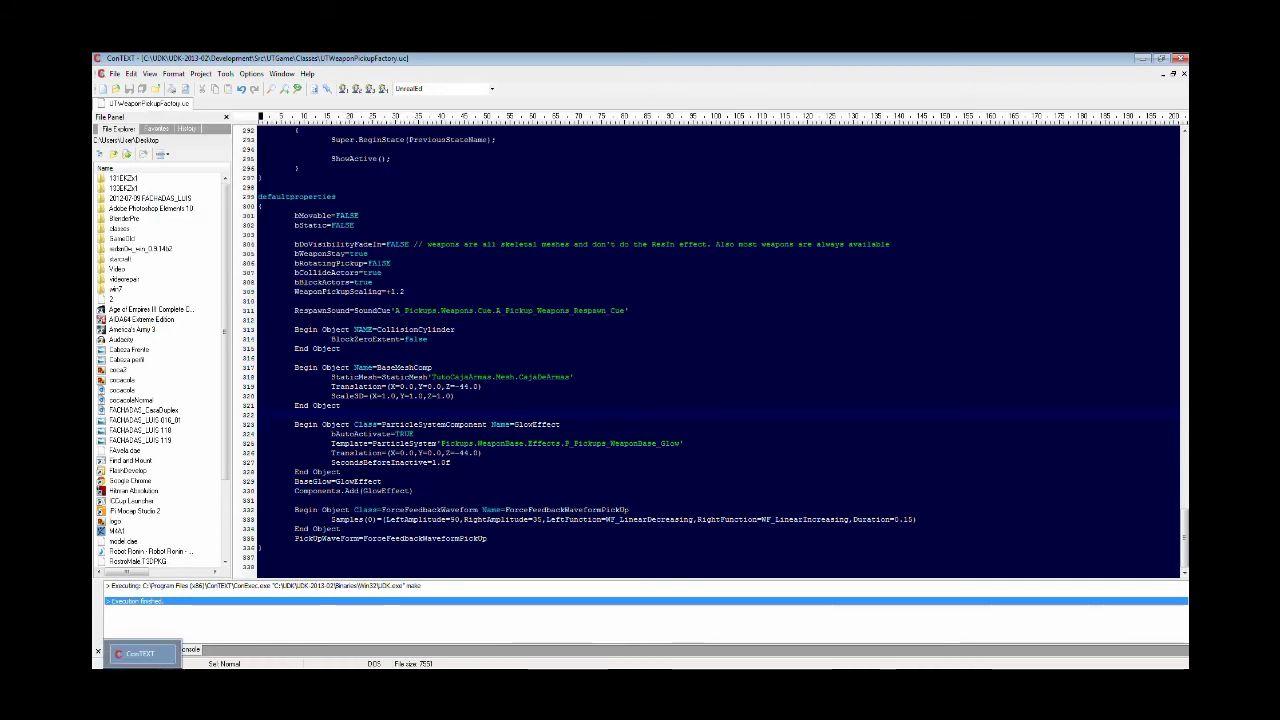
Step: Relaunch the UDK Editor from the Windows Start menu
mouse_move(461, 675)
left_click(110, 680)
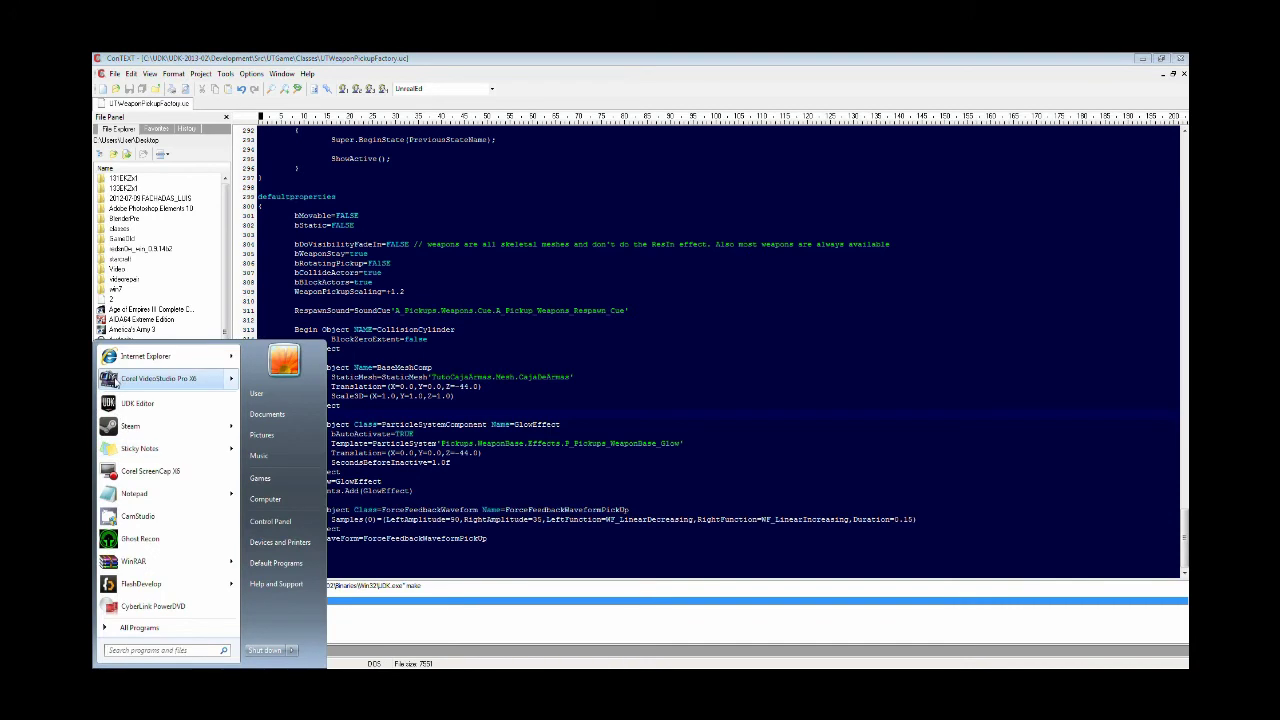
left_click(118, 404)
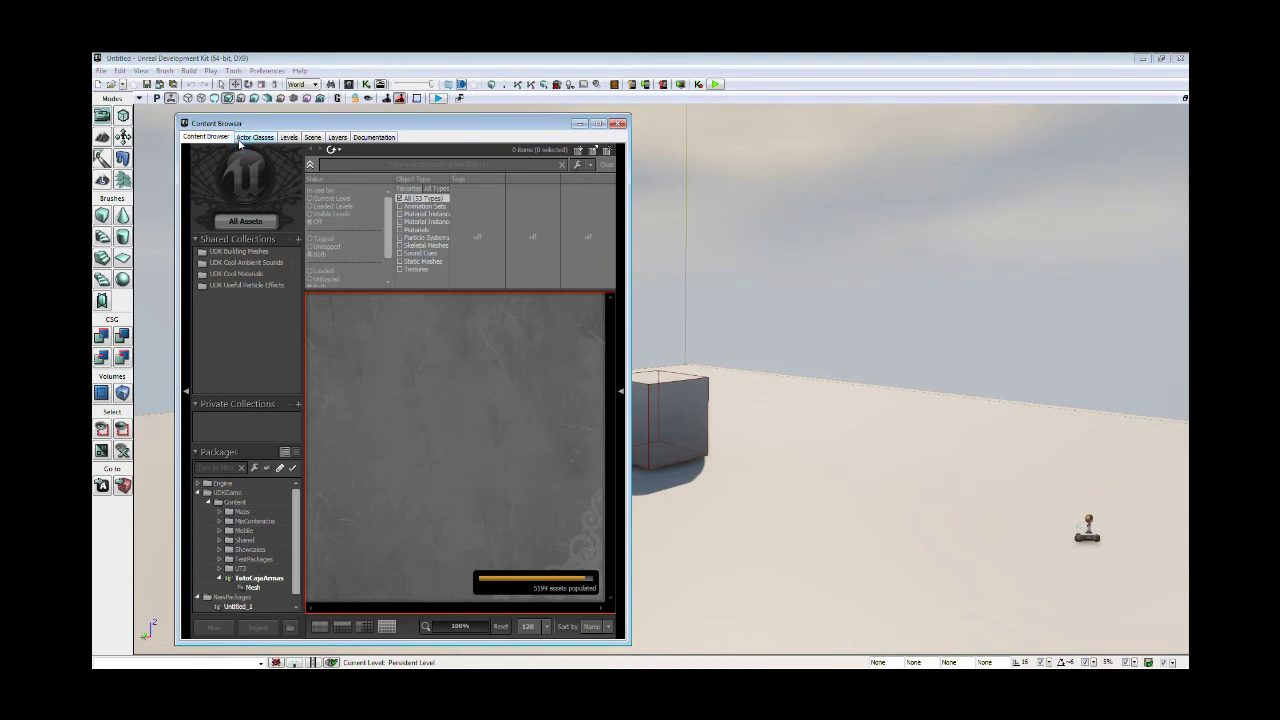
Step: Place a UTWeaponPickupFactory from Actor Classes > Pickups > Weapon on the floor beside the cube
left_click(253, 137)
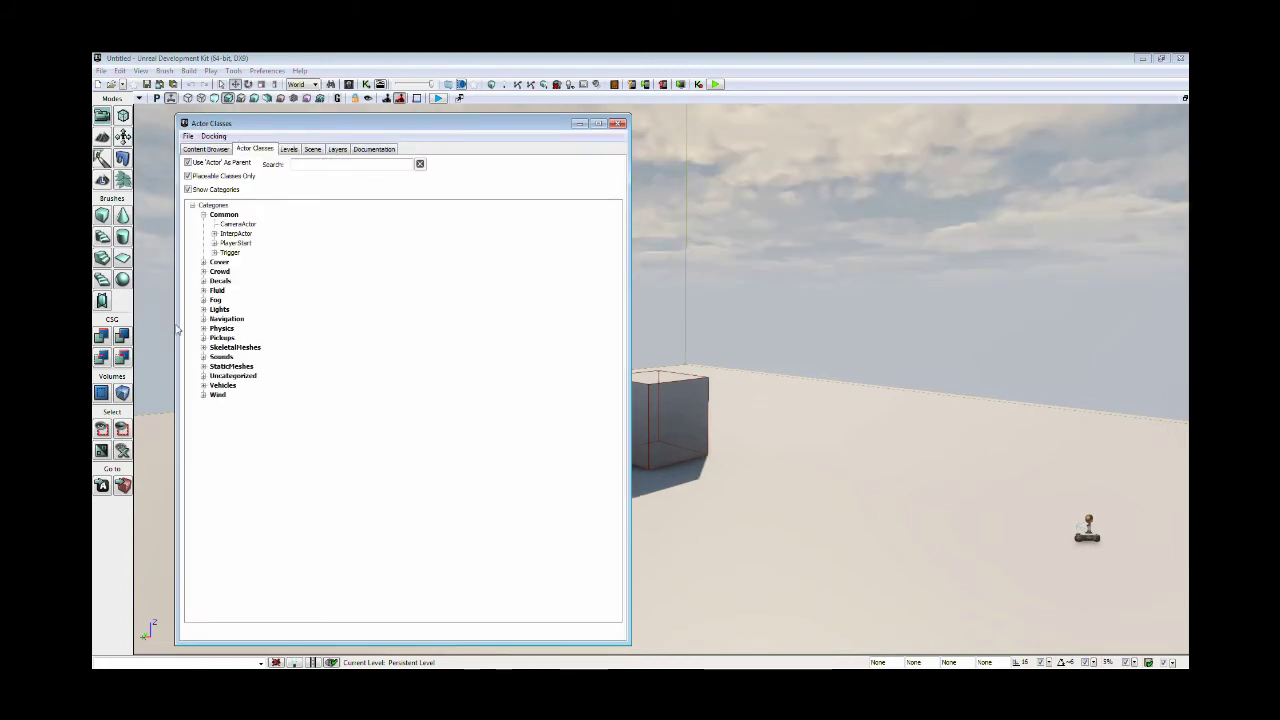
double_click(225, 339)
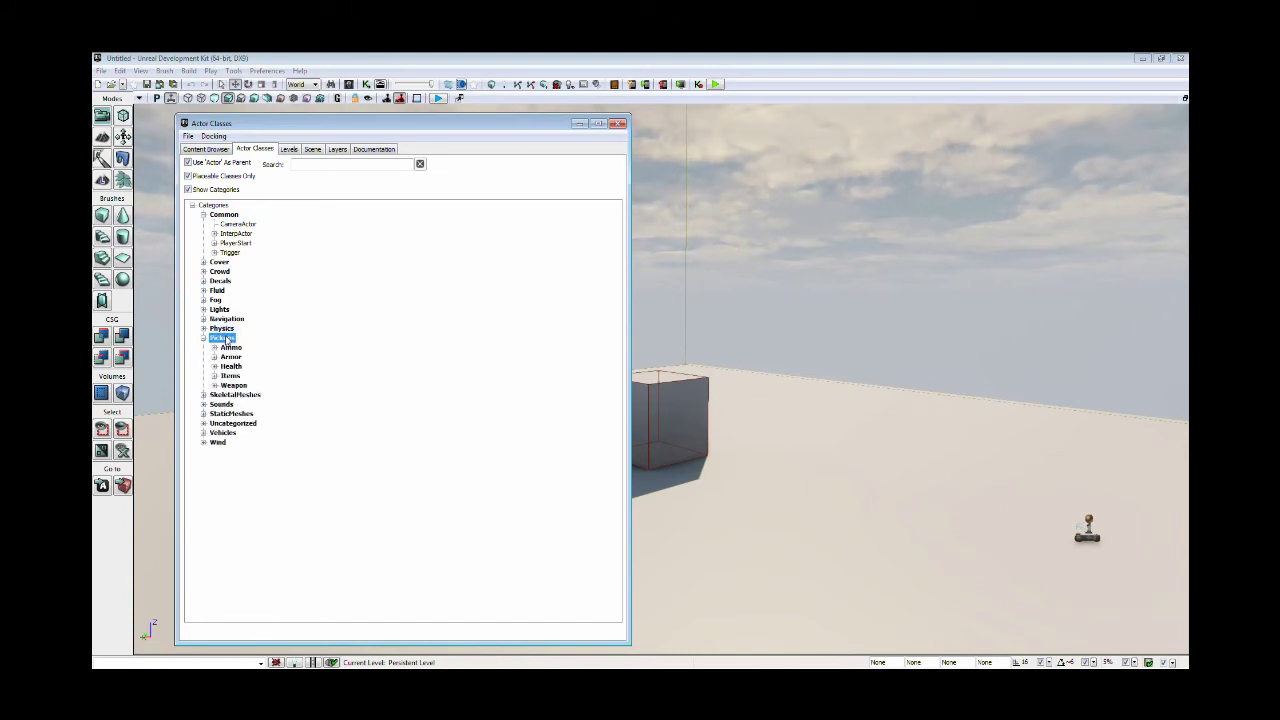
double_click(238, 386)
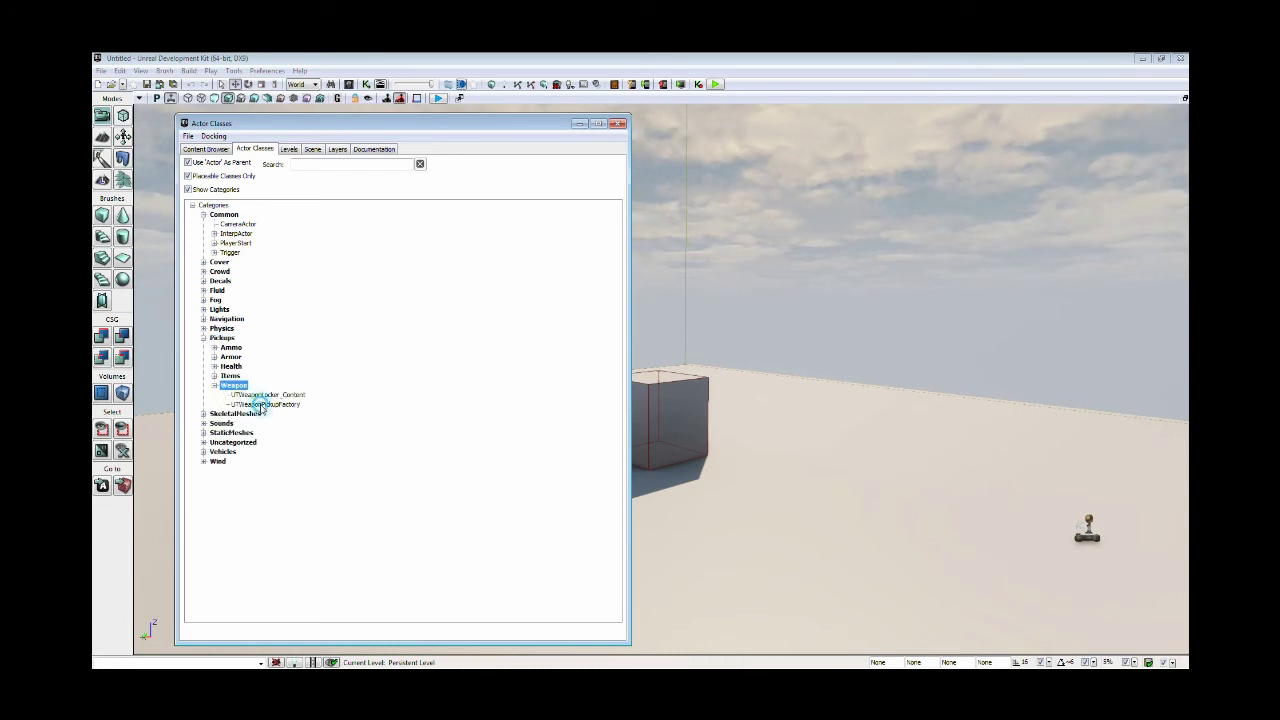
left_click(264, 404)
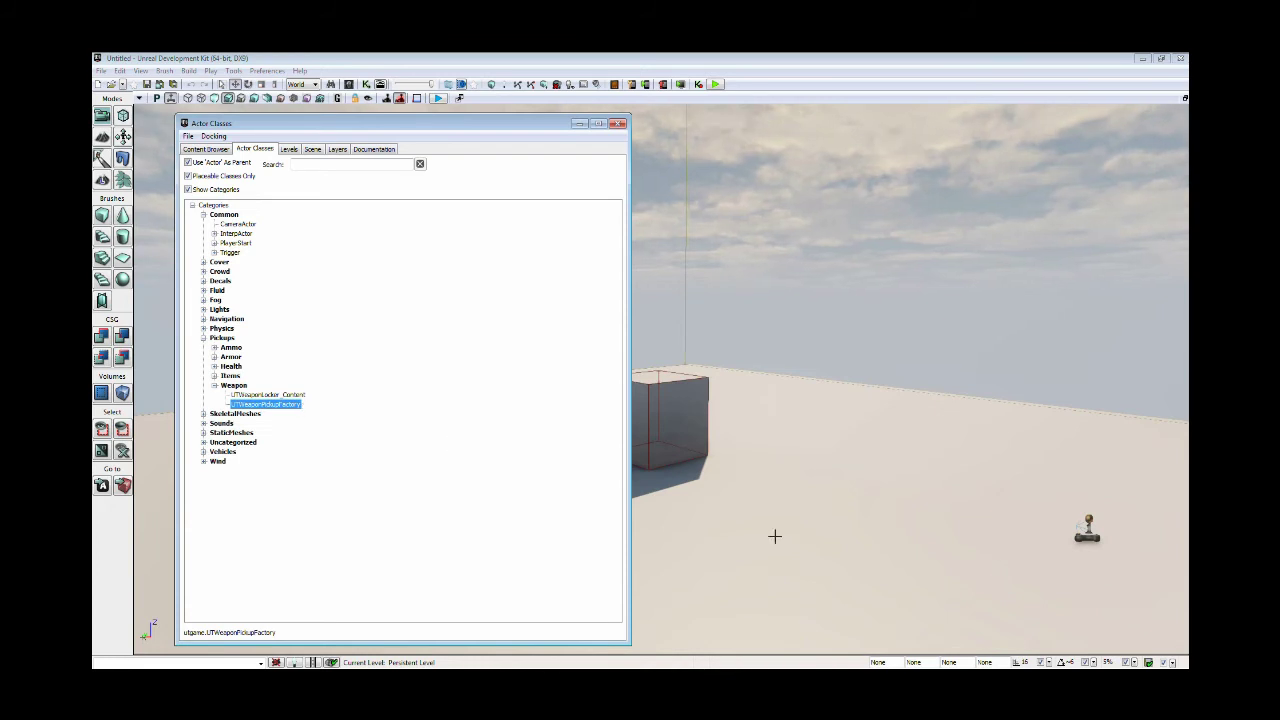
left_click(707, 517)
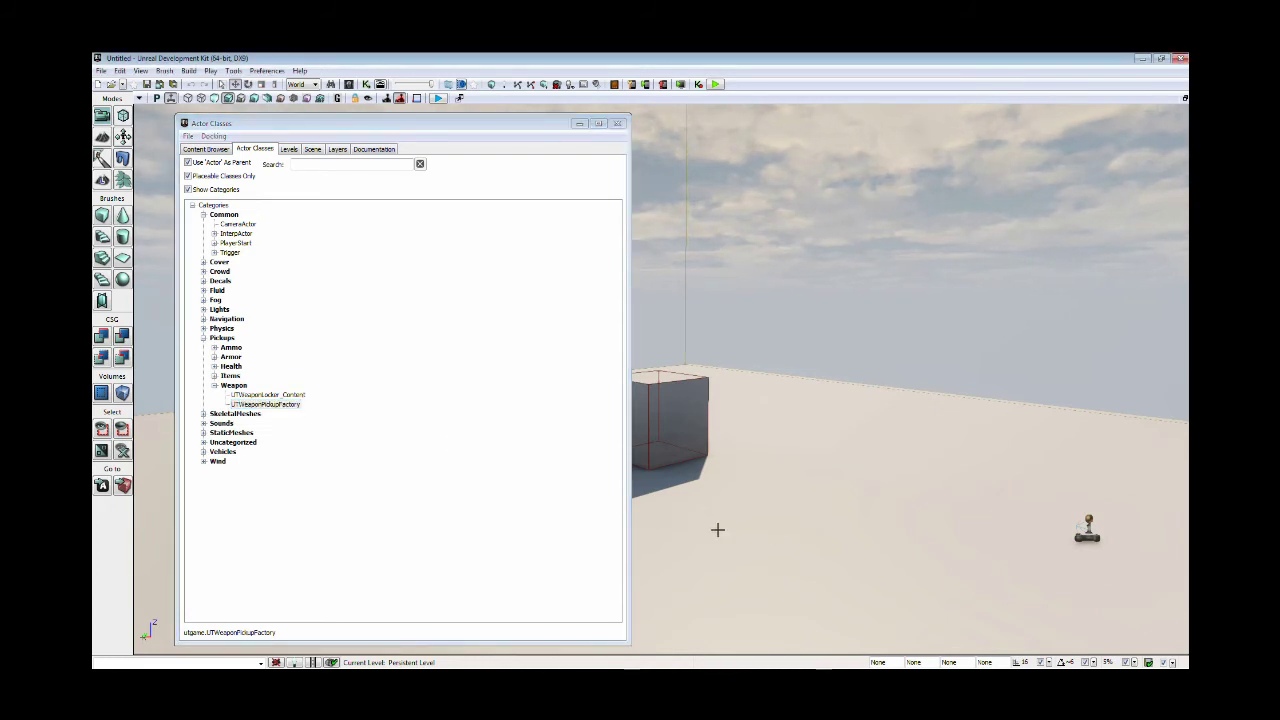
right_click(708, 520)
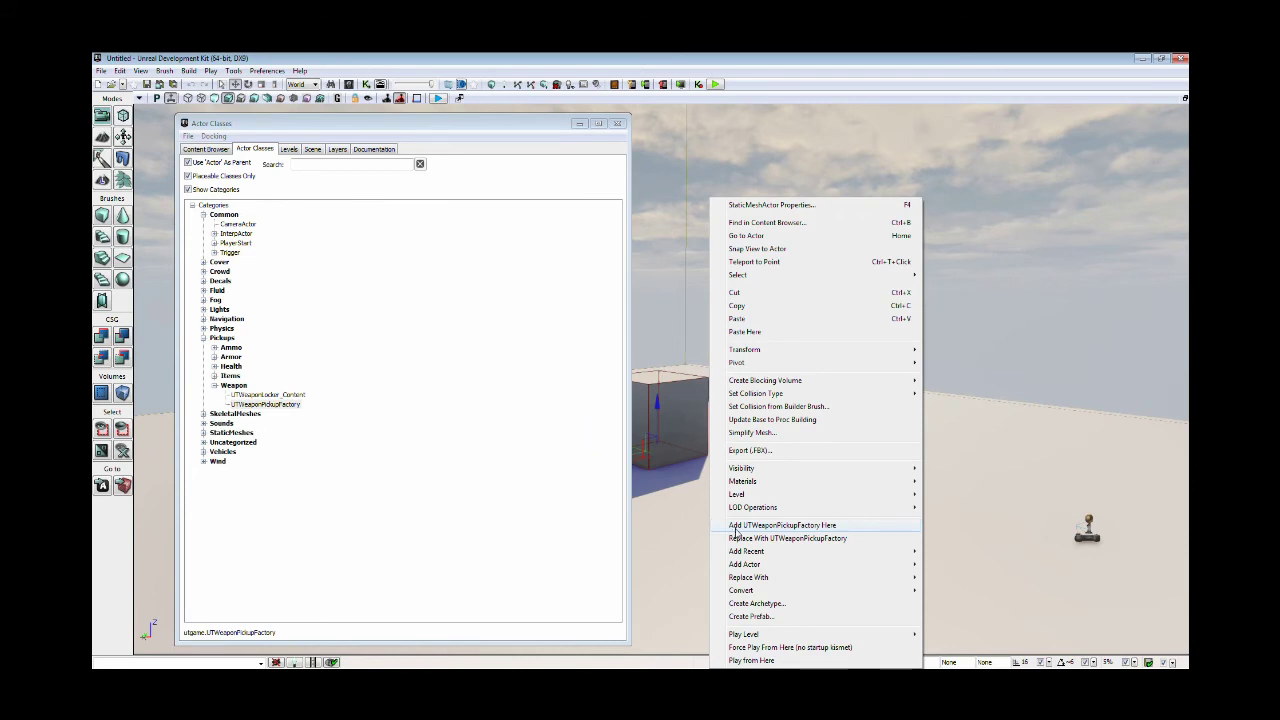
left_click(736, 527)
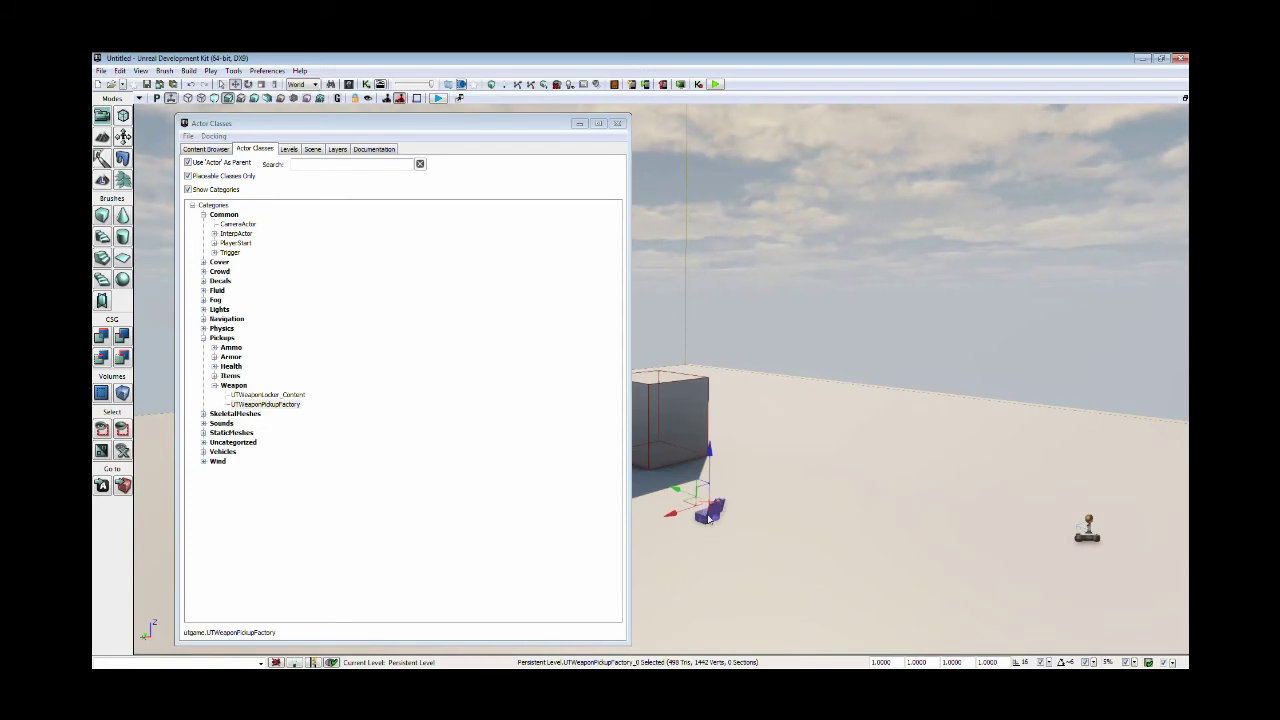
Step: Set the pickup's weapon class to UTWeap_RocketLauncher and start a Play from Here test
double_click(708, 517)
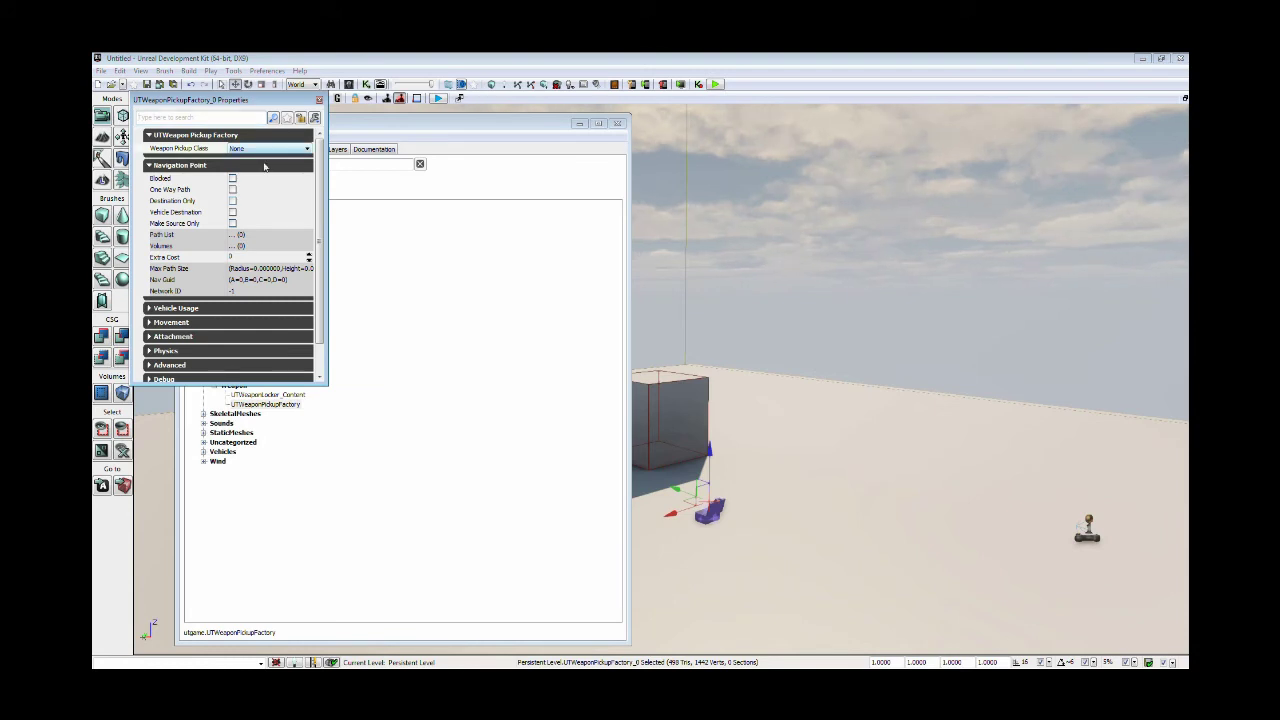
left_click(264, 148)
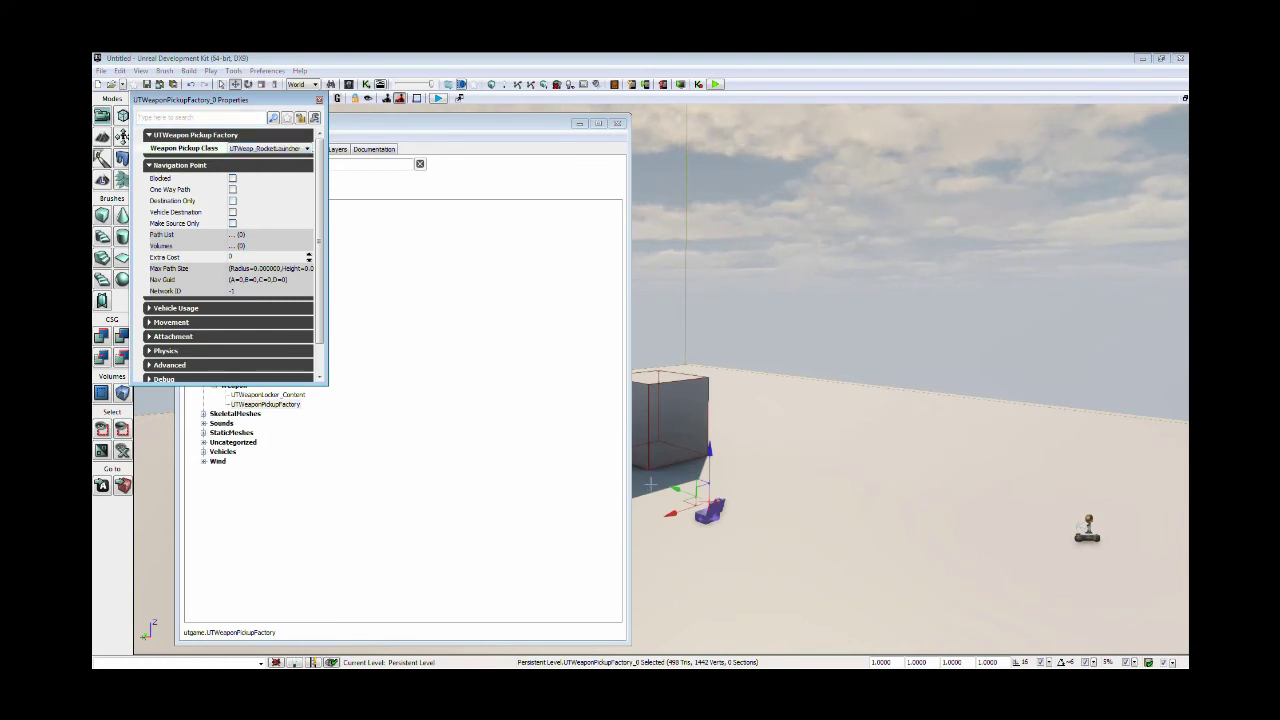
right_click(651, 484)
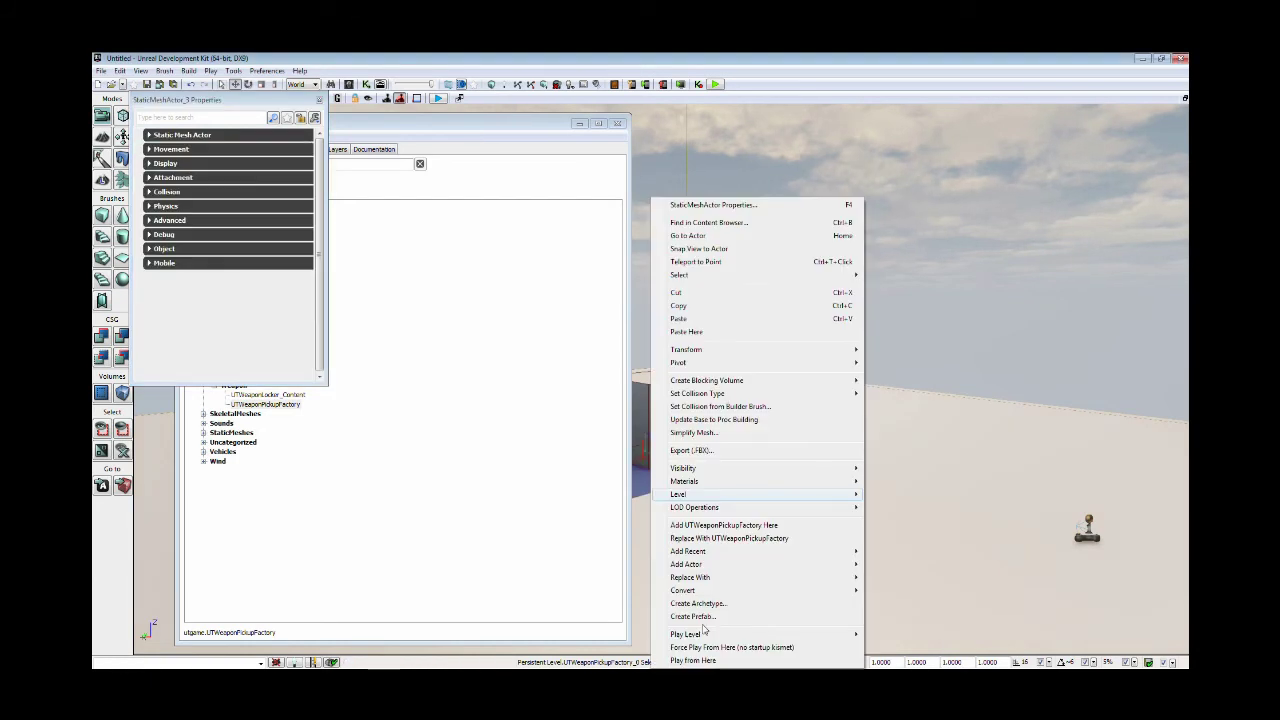
left_click(715, 660)
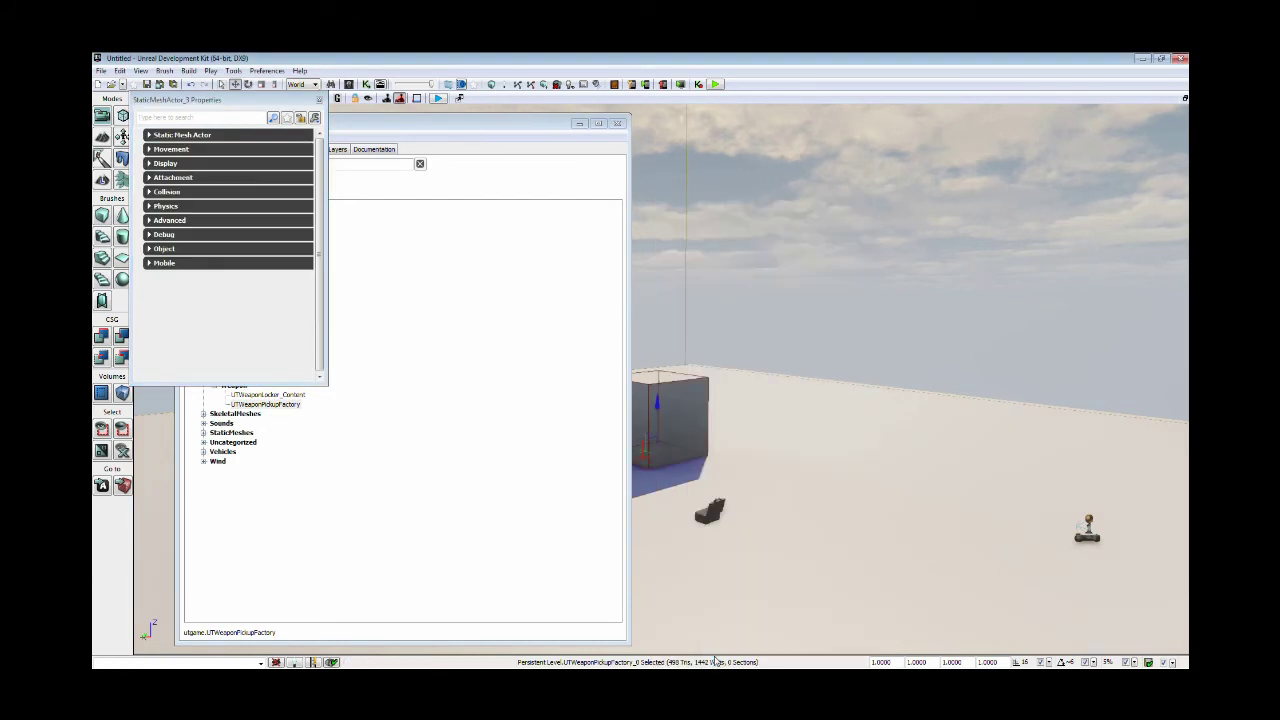
Step: Turn in the play preview to view the rocket launcher over the CajaDeArmas case, then end the preview
key("d")
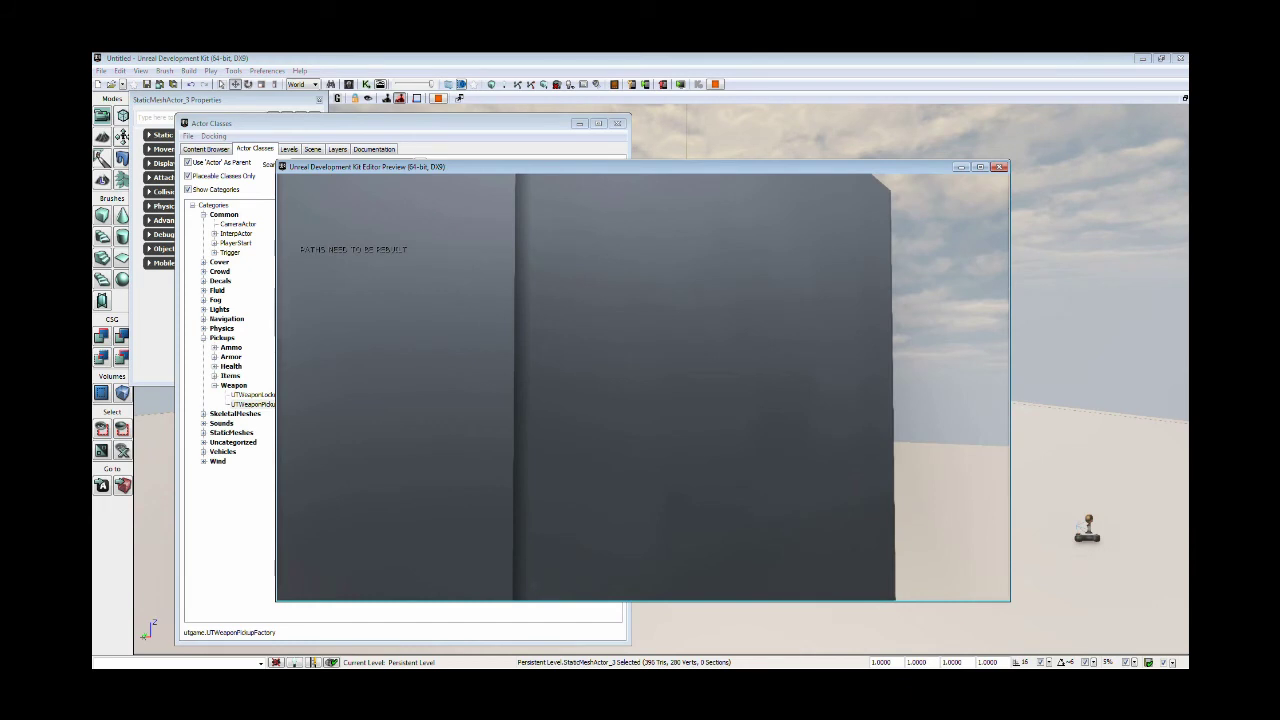
key("d")
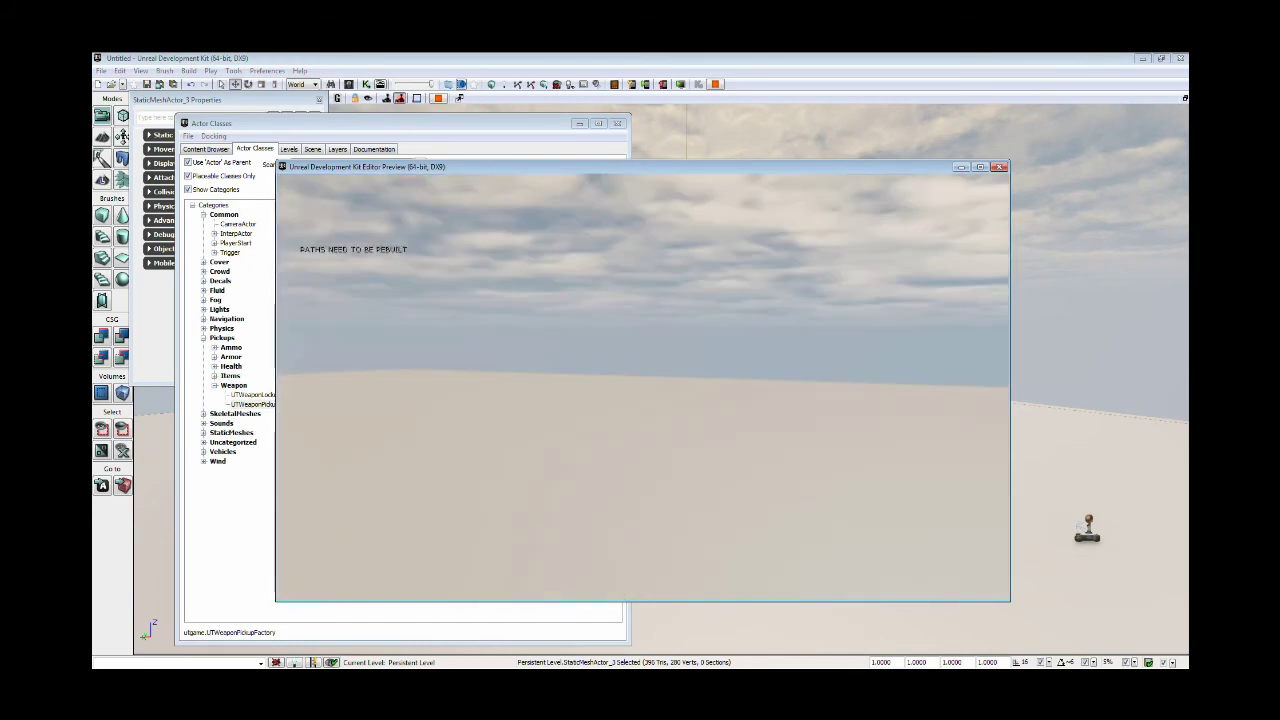
mouse_move(642, 383)
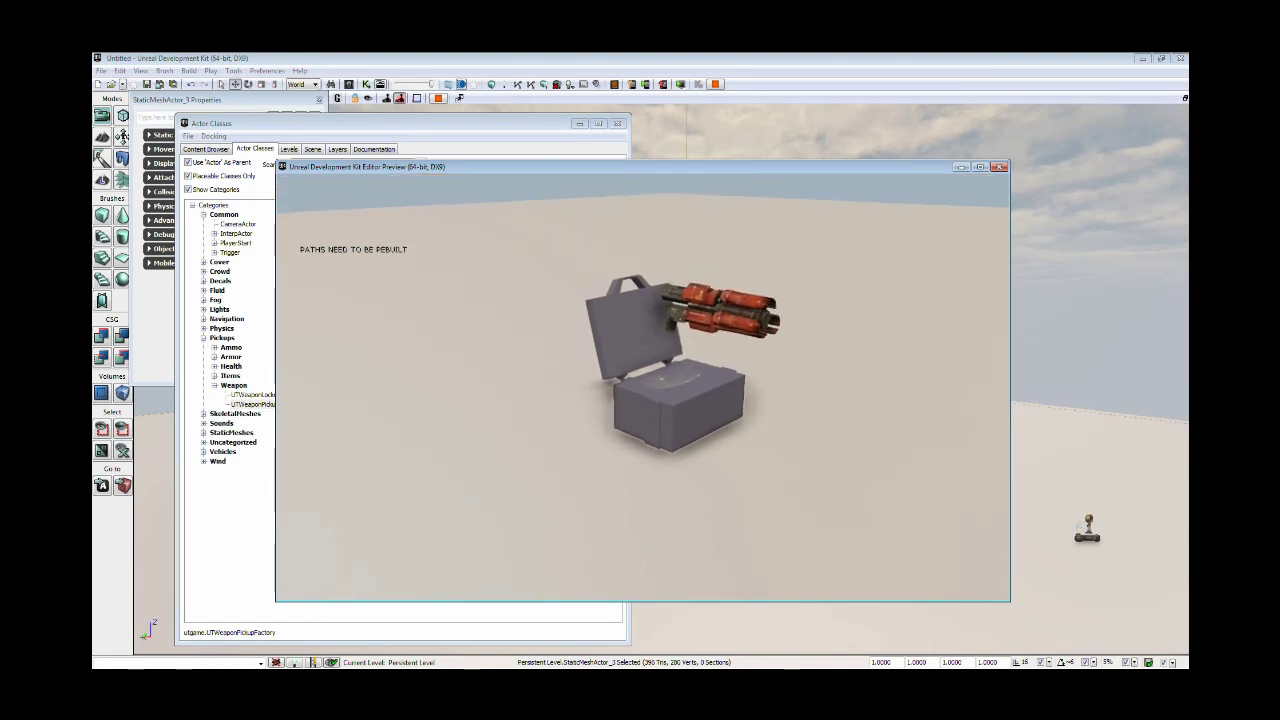
key("Escape")
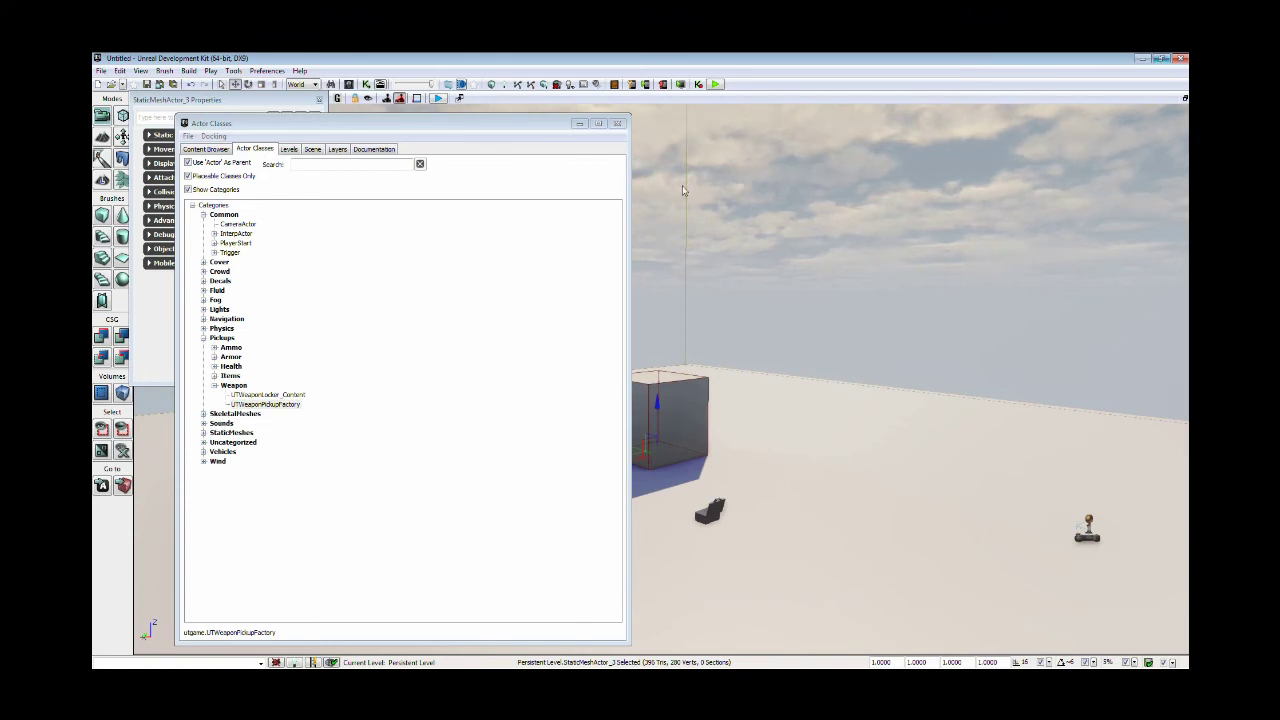
Step: Close the UDK Editor, choosing Don't Save for the untitled level
left_click(1181, 61)
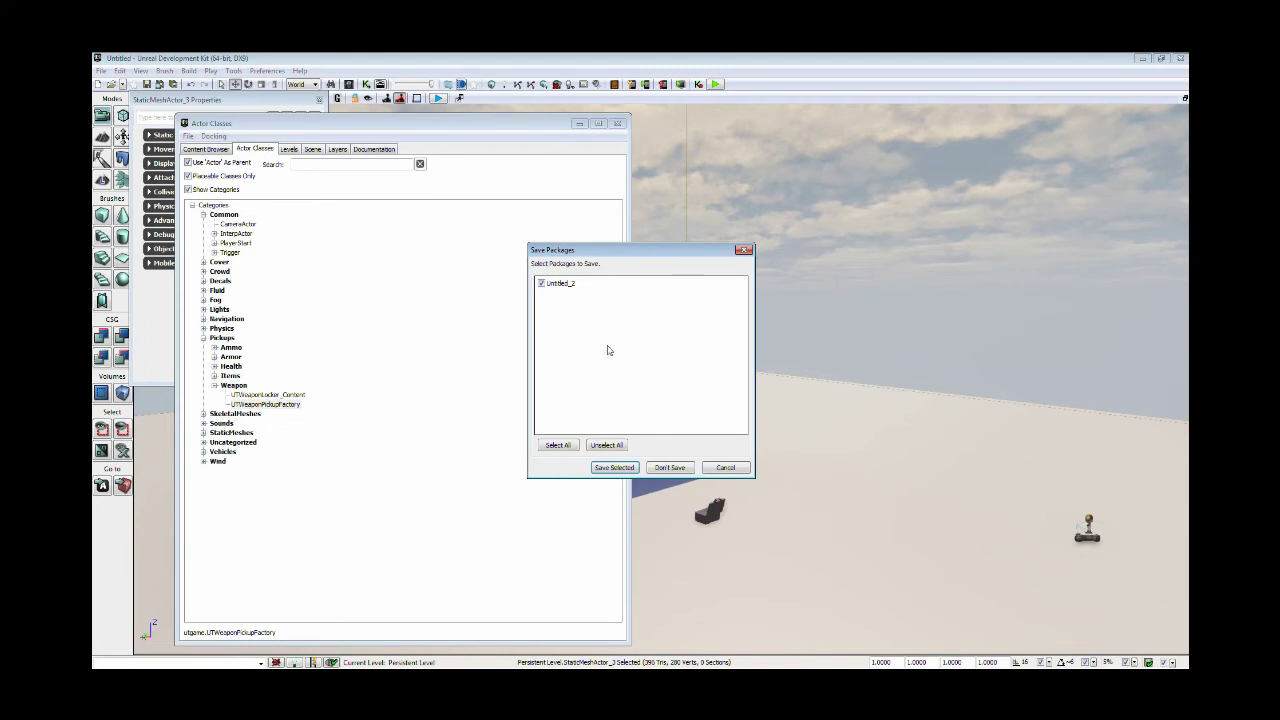
left_click(670, 468)
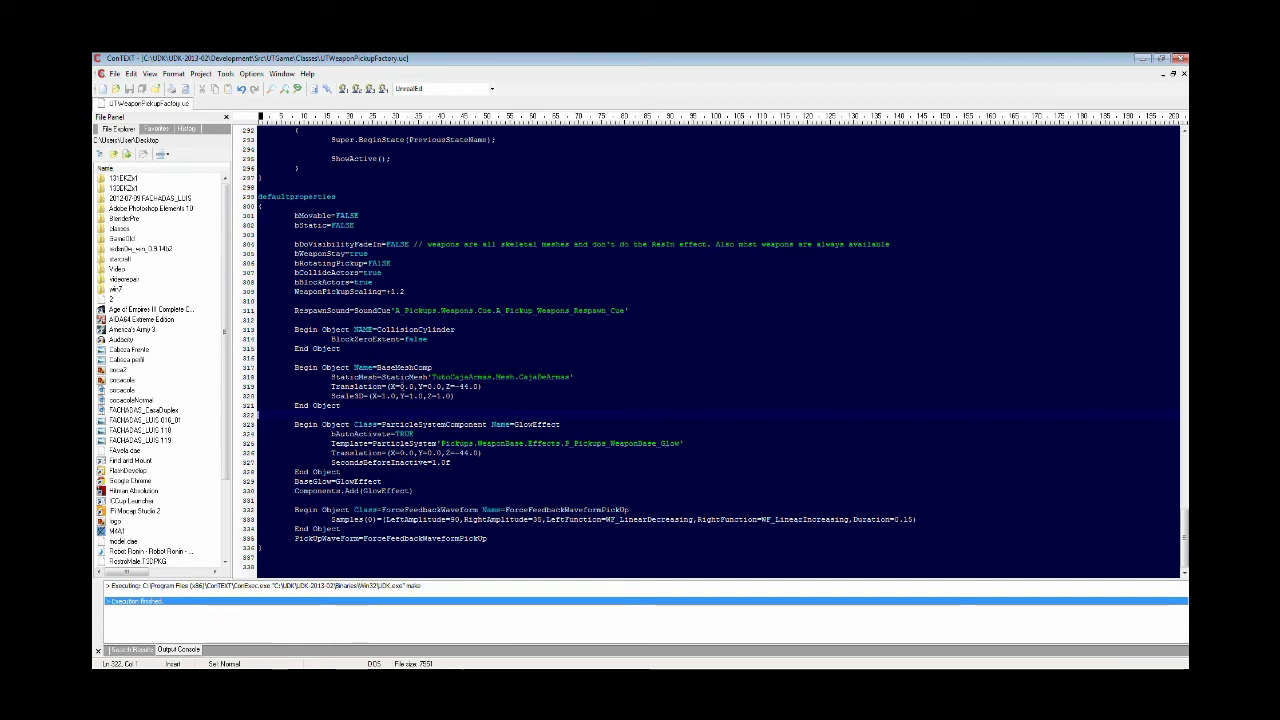
Step: Change line 319's Translation Z from -44.0 to -24.0, save the script, and recompile with F9
left_click_drag(378, 386, 334, 386)
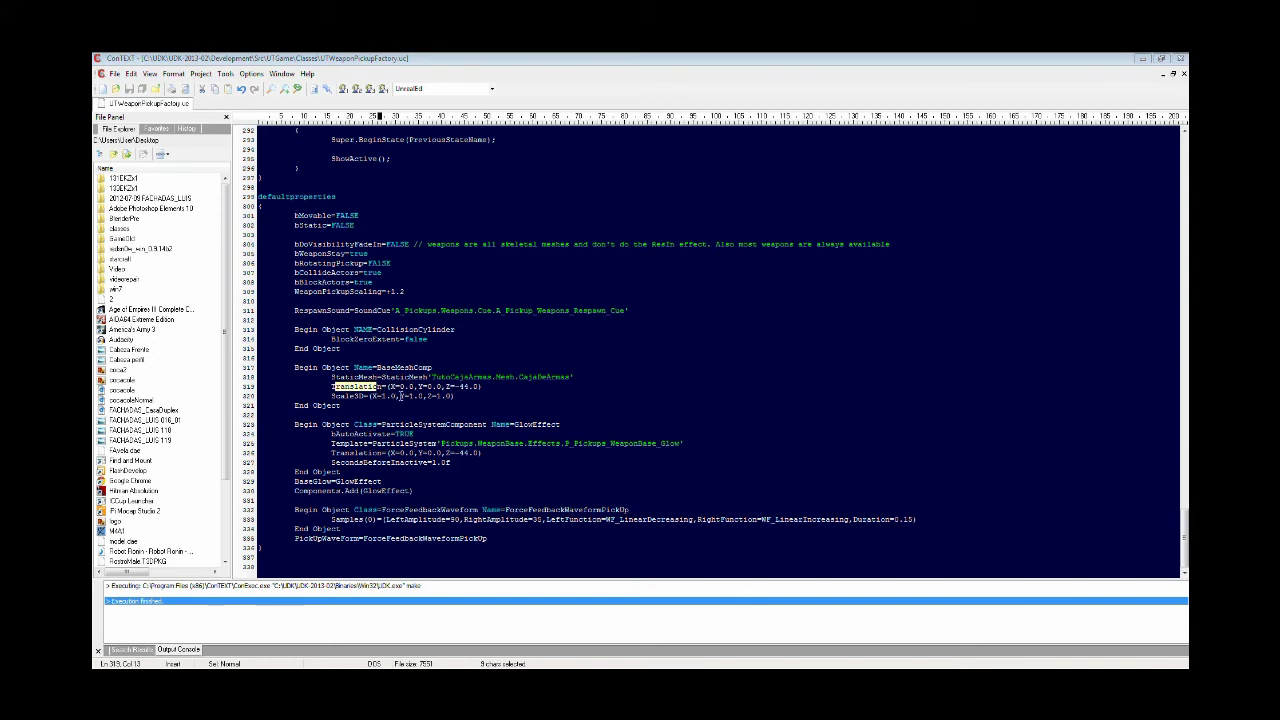
key("shift+Left")
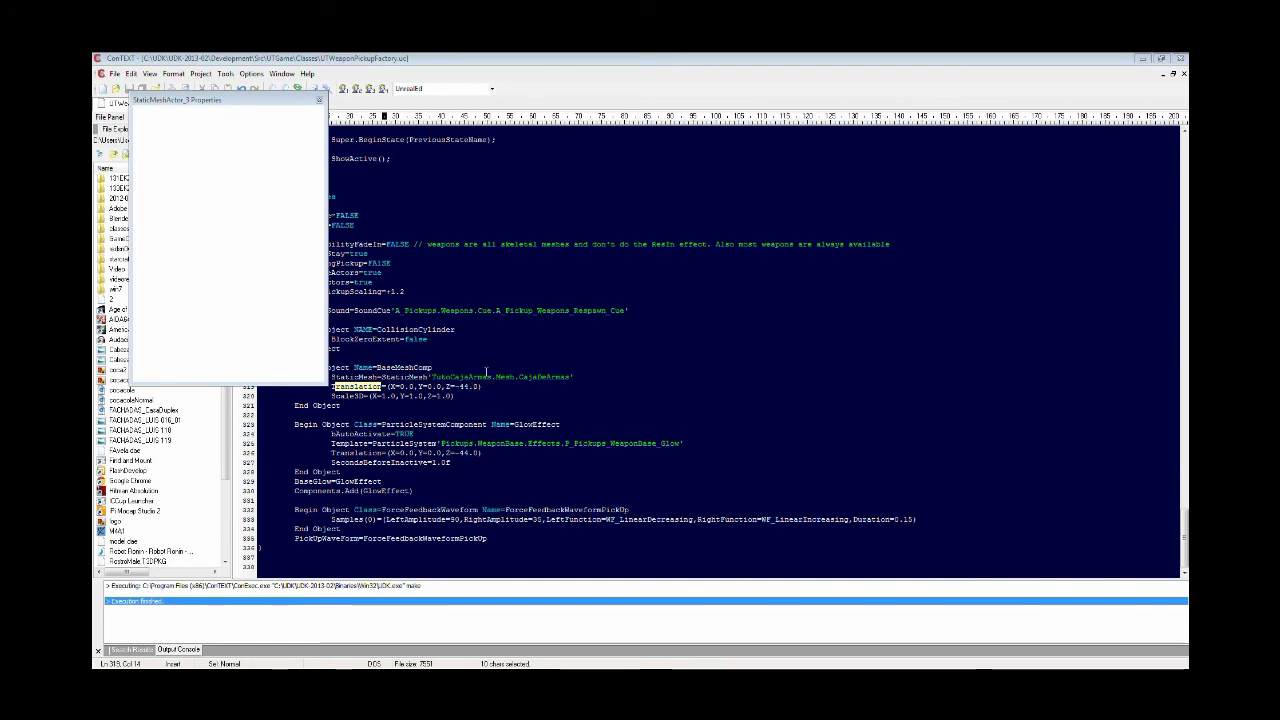
left_click(481, 387)
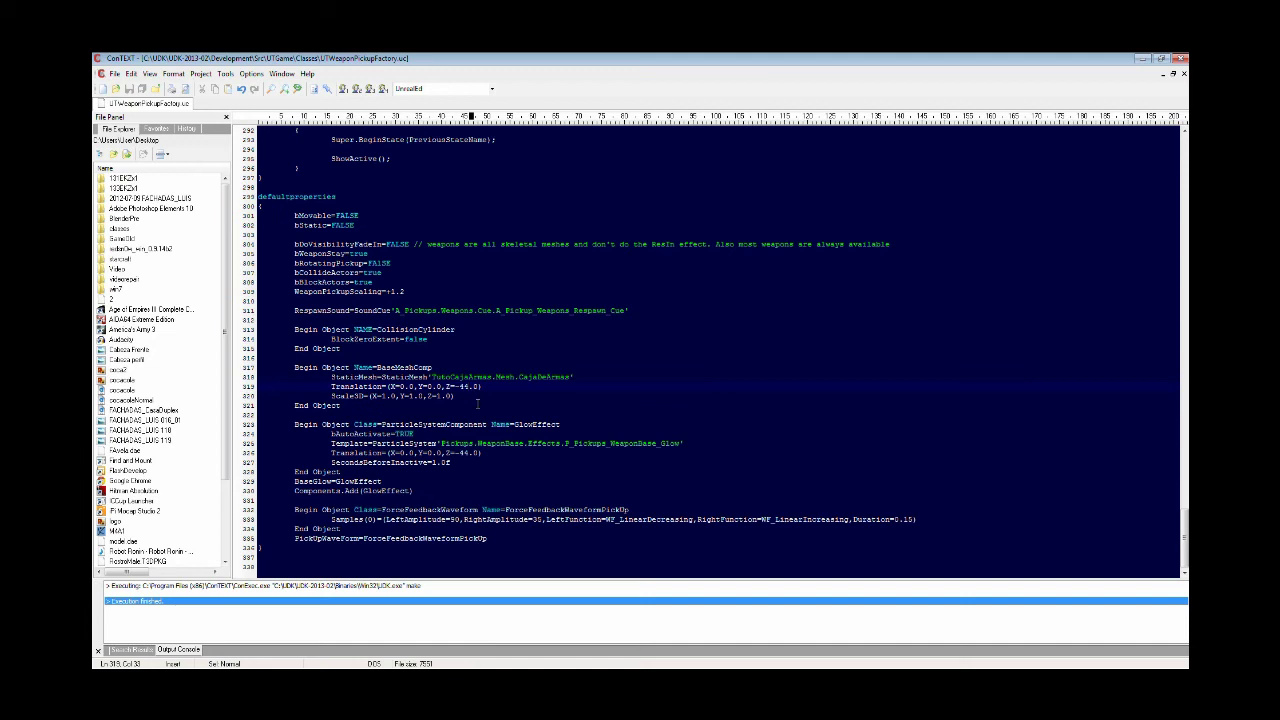
key("Left")
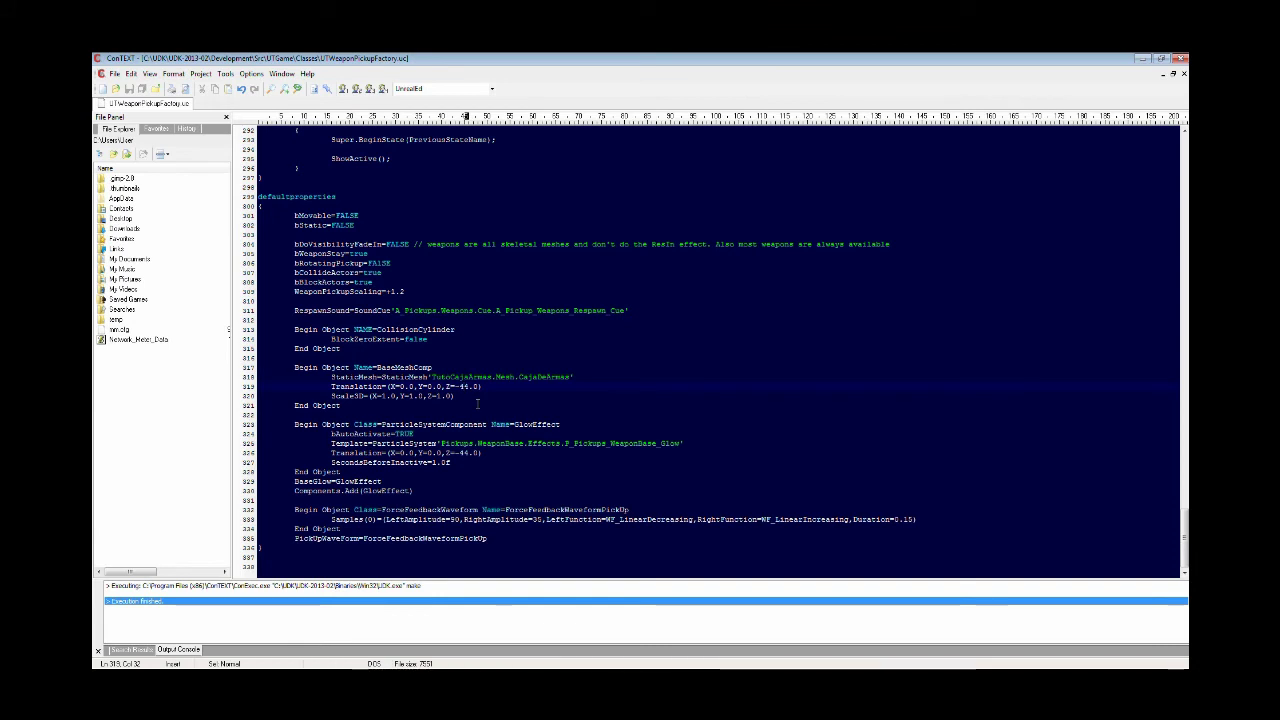
key("BackSpace")
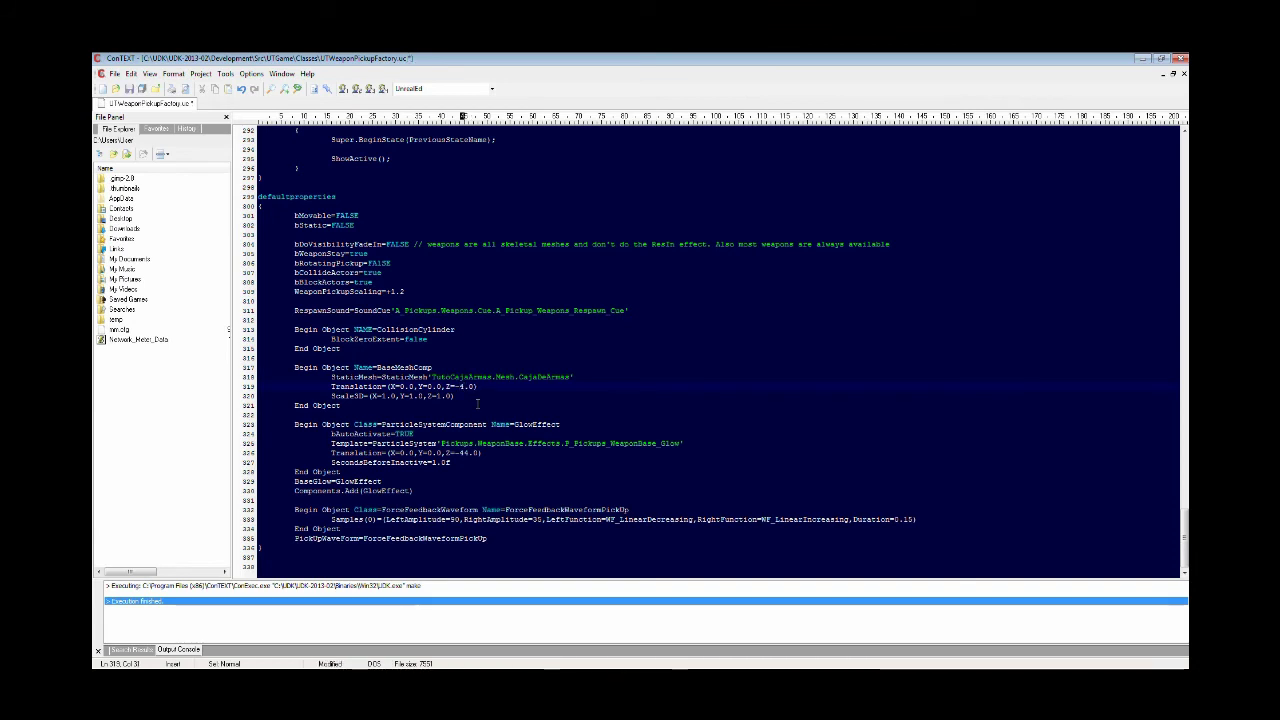
type("2")
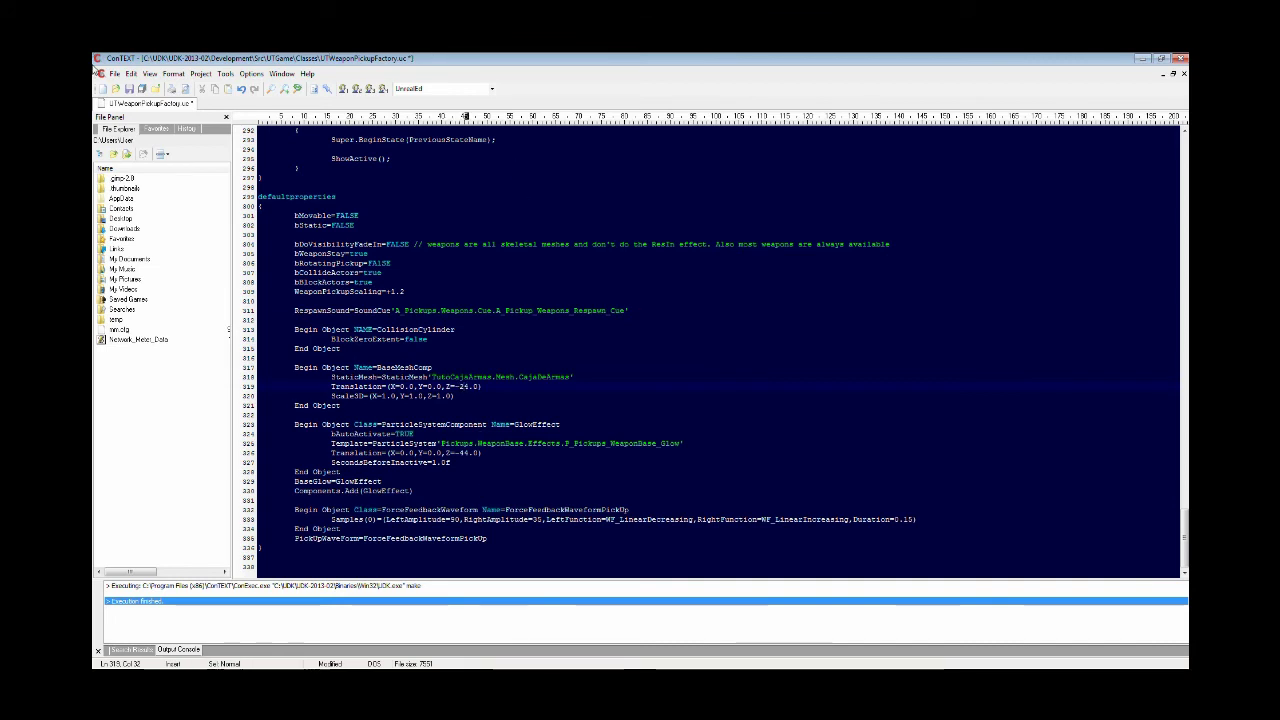
left_click(129, 89)
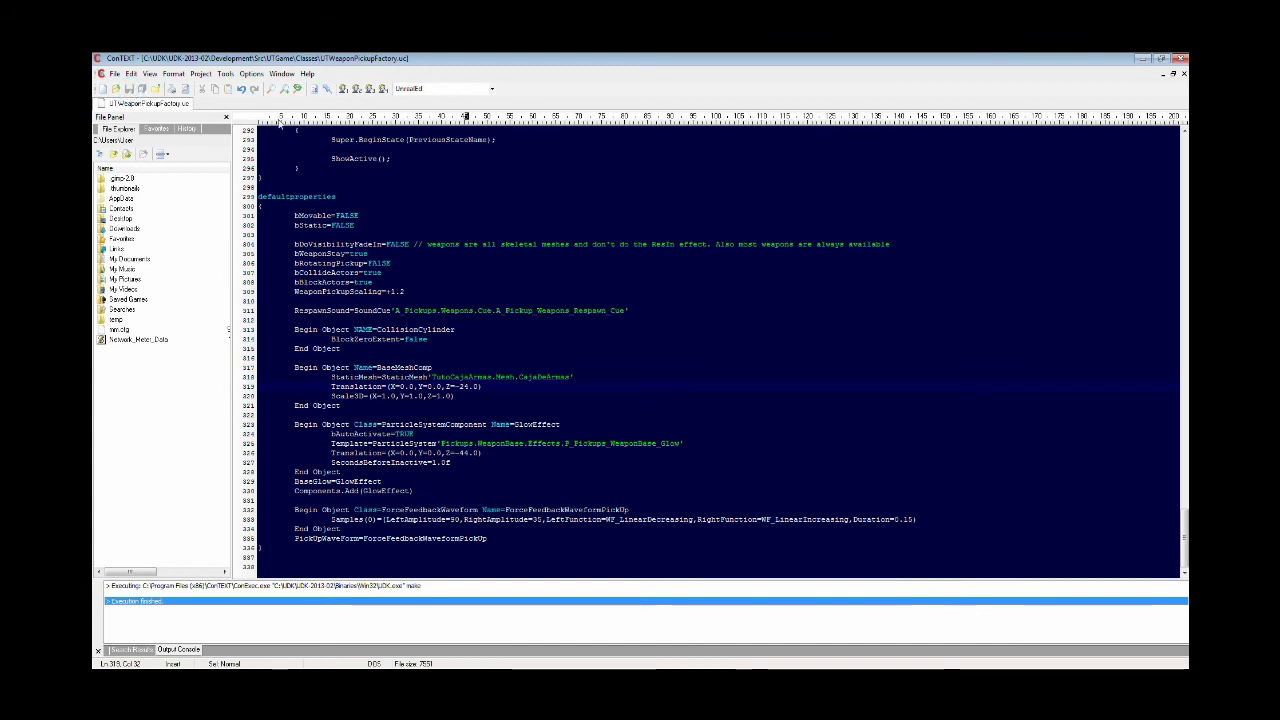
key("F9")
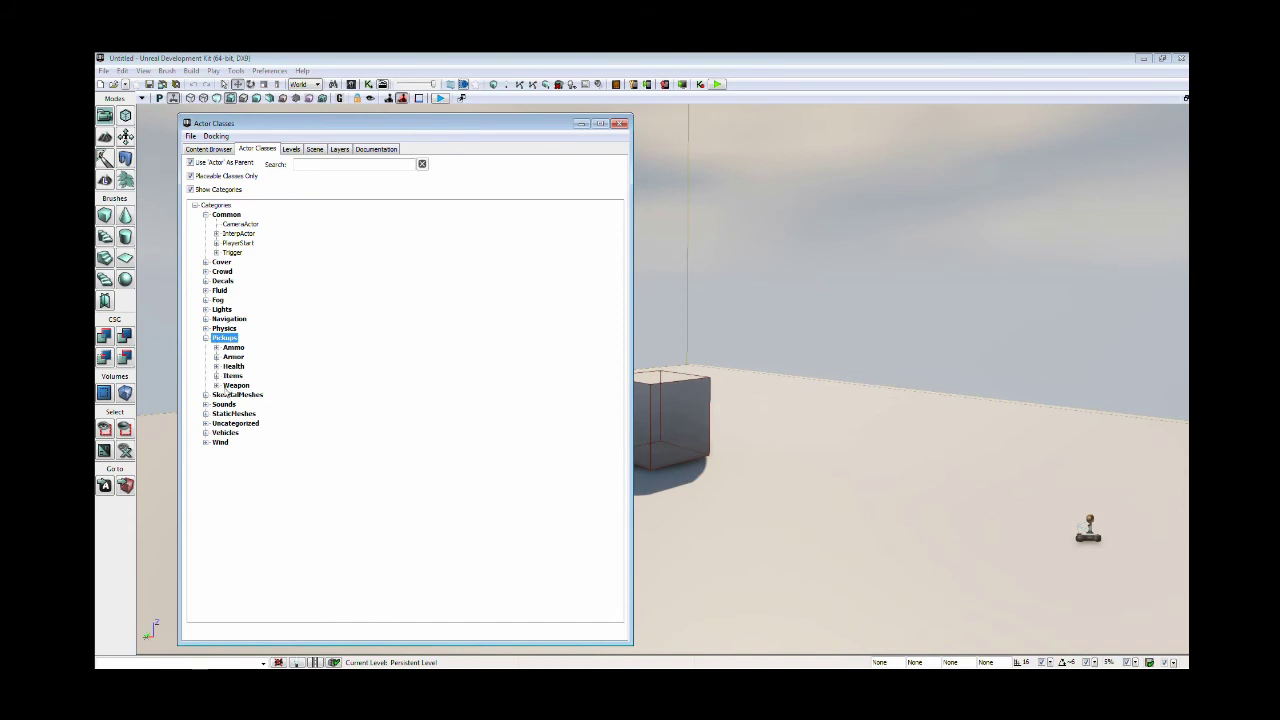
Step: Add a UTWeaponPickupFactory from Pickups > Weapon beside the cube
double_click(230, 387)
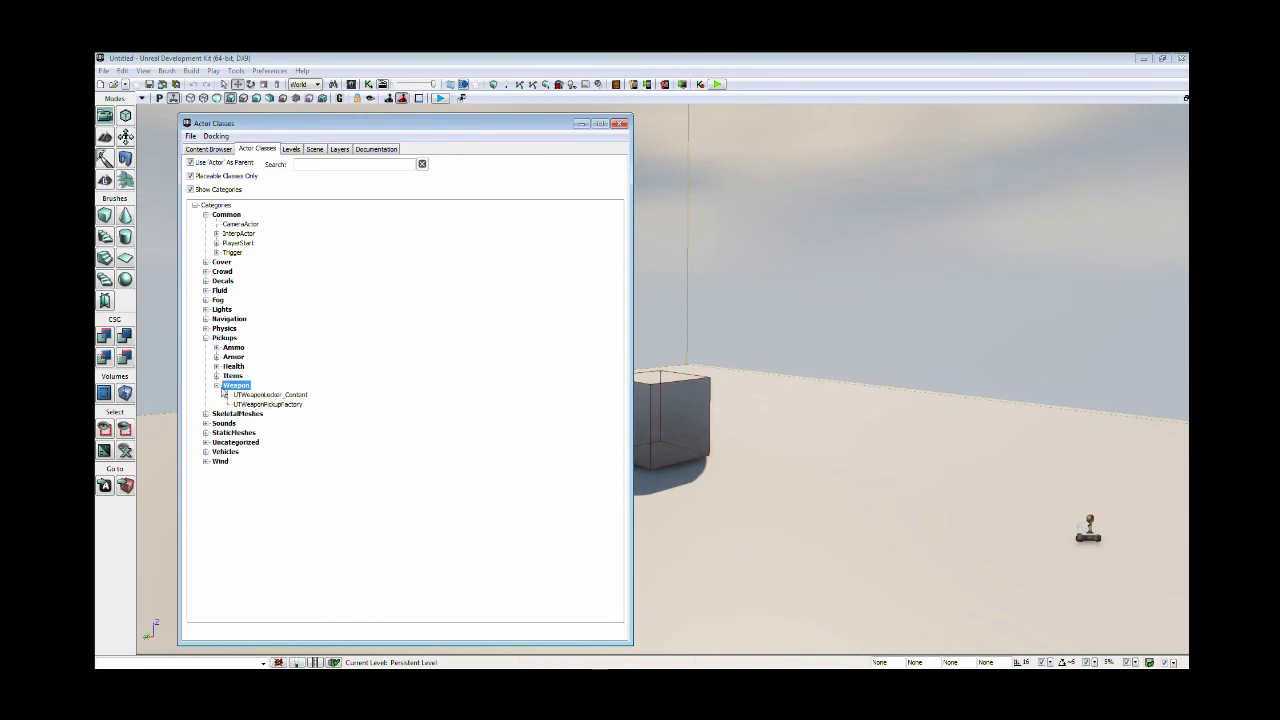
left_click(269, 406)
left_click(720, 496)
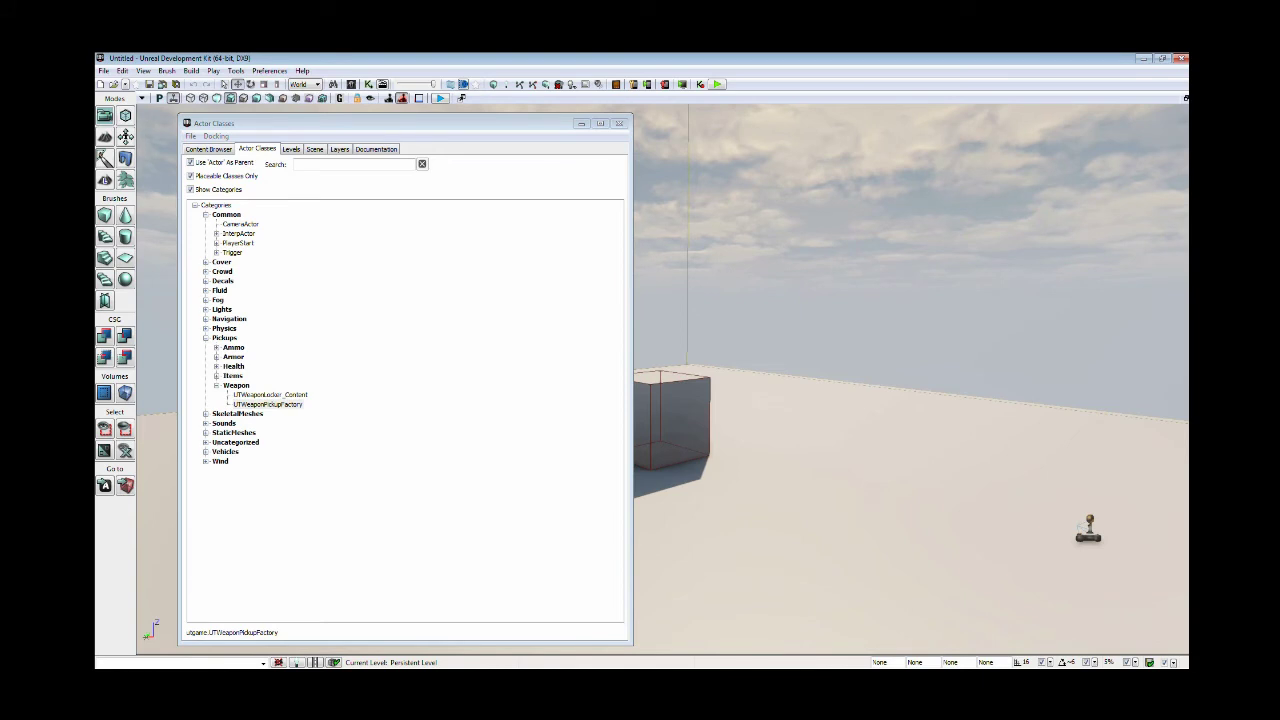
left_click(720, 497)
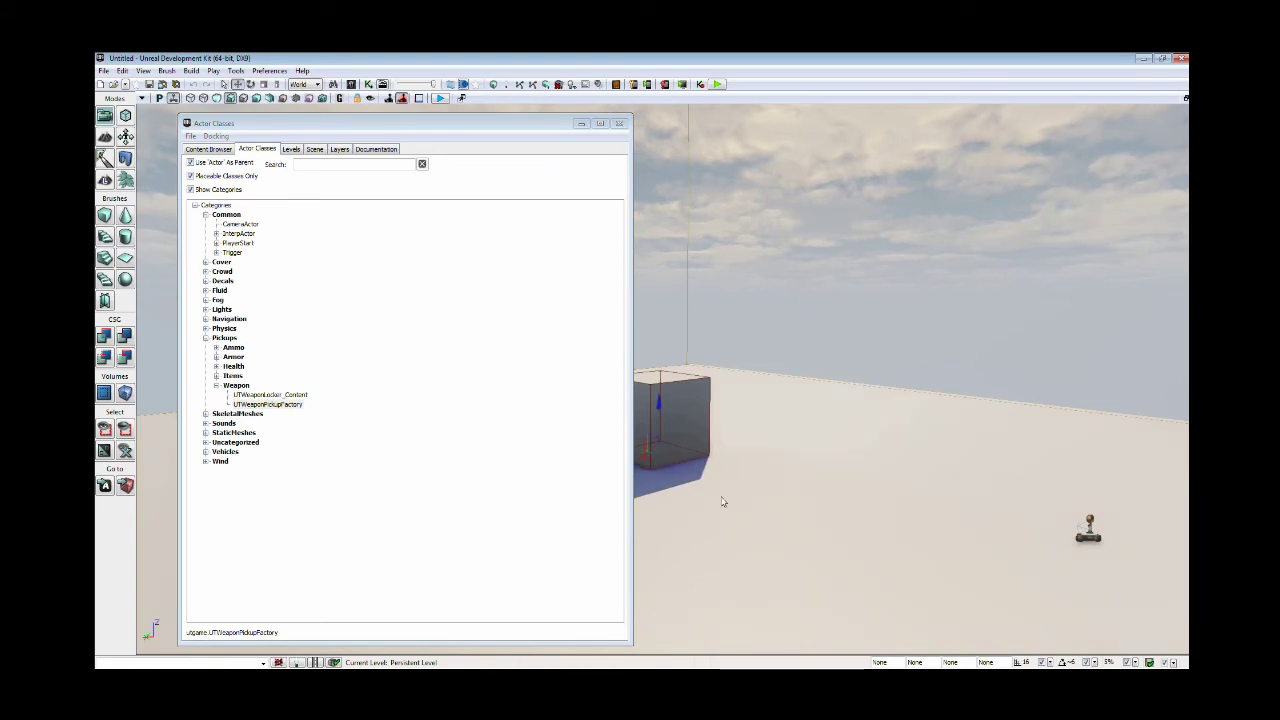
right_click(723, 501)
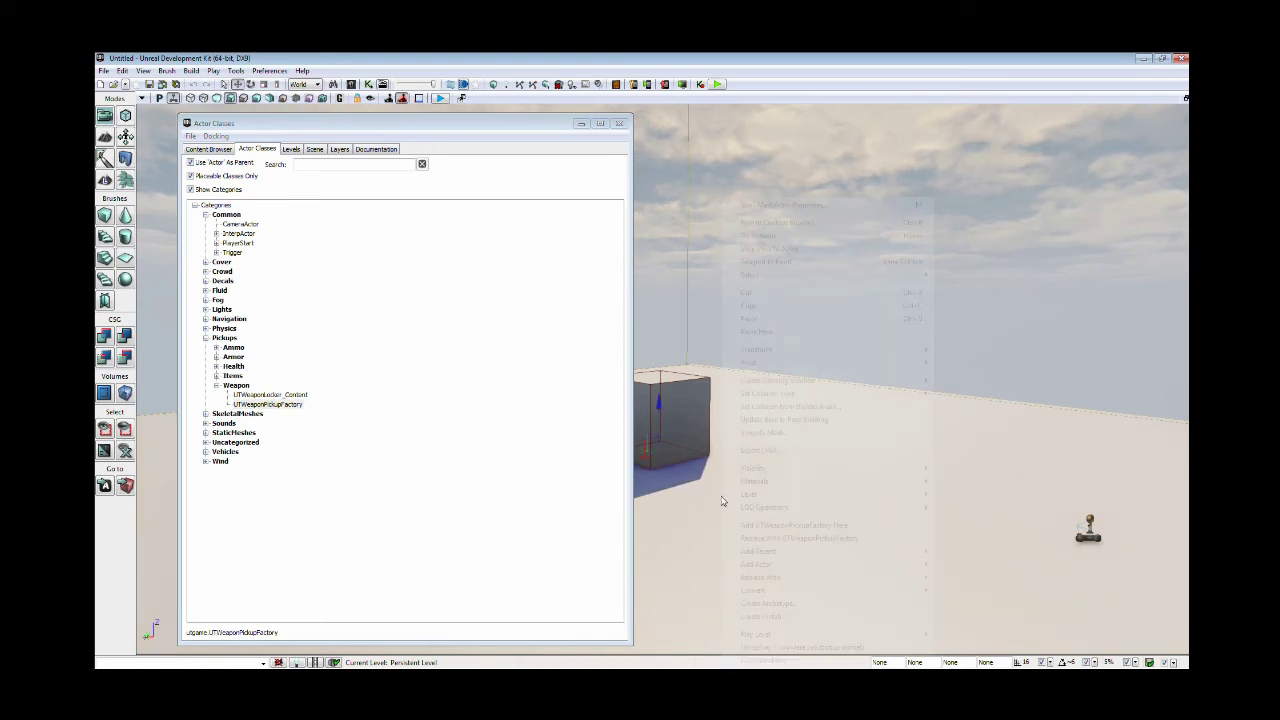
left_click(784, 525)
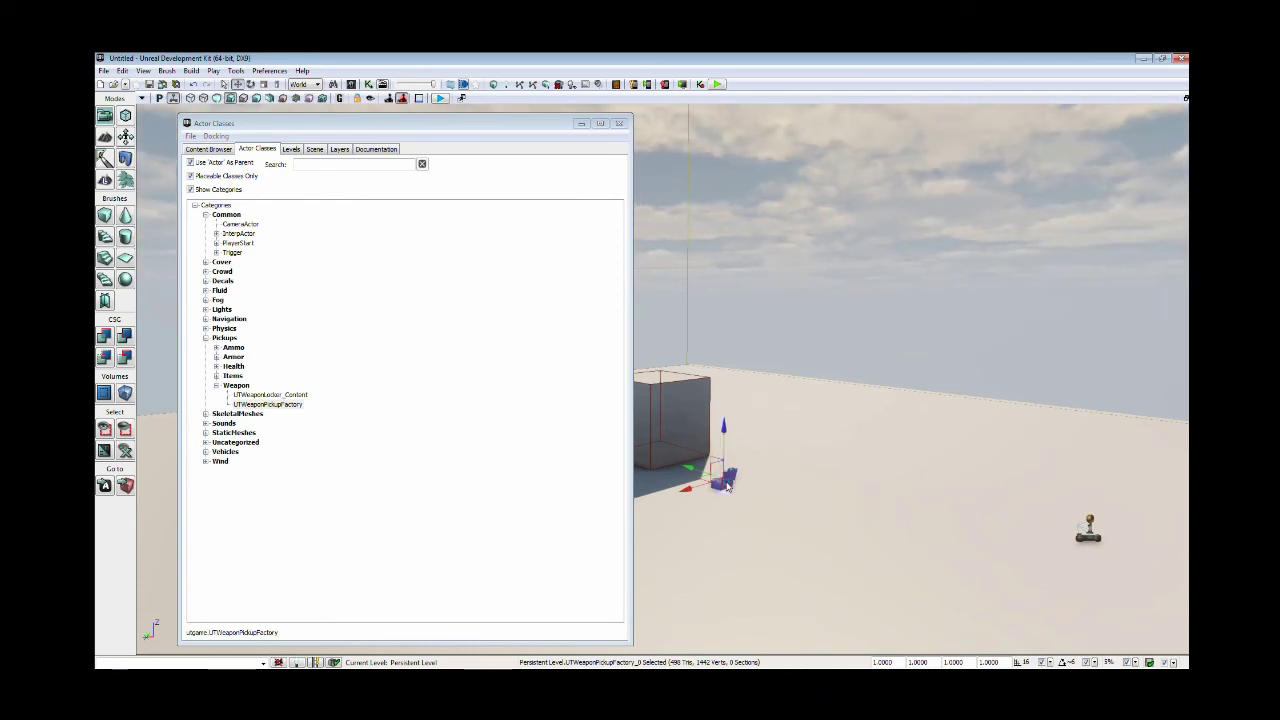
Step: Set the new factory's Weapon Pickup Class to UTWeap_RocketLauncher in its properties
key("F4")
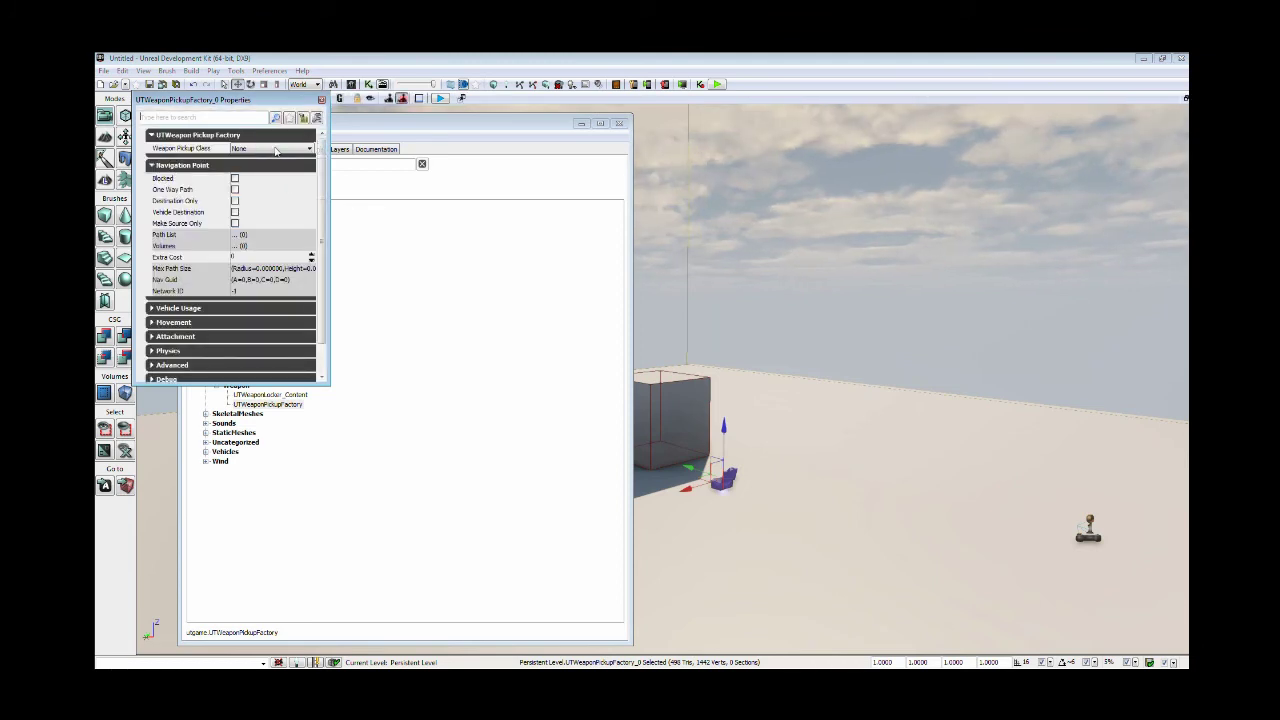
left_click(273, 150)
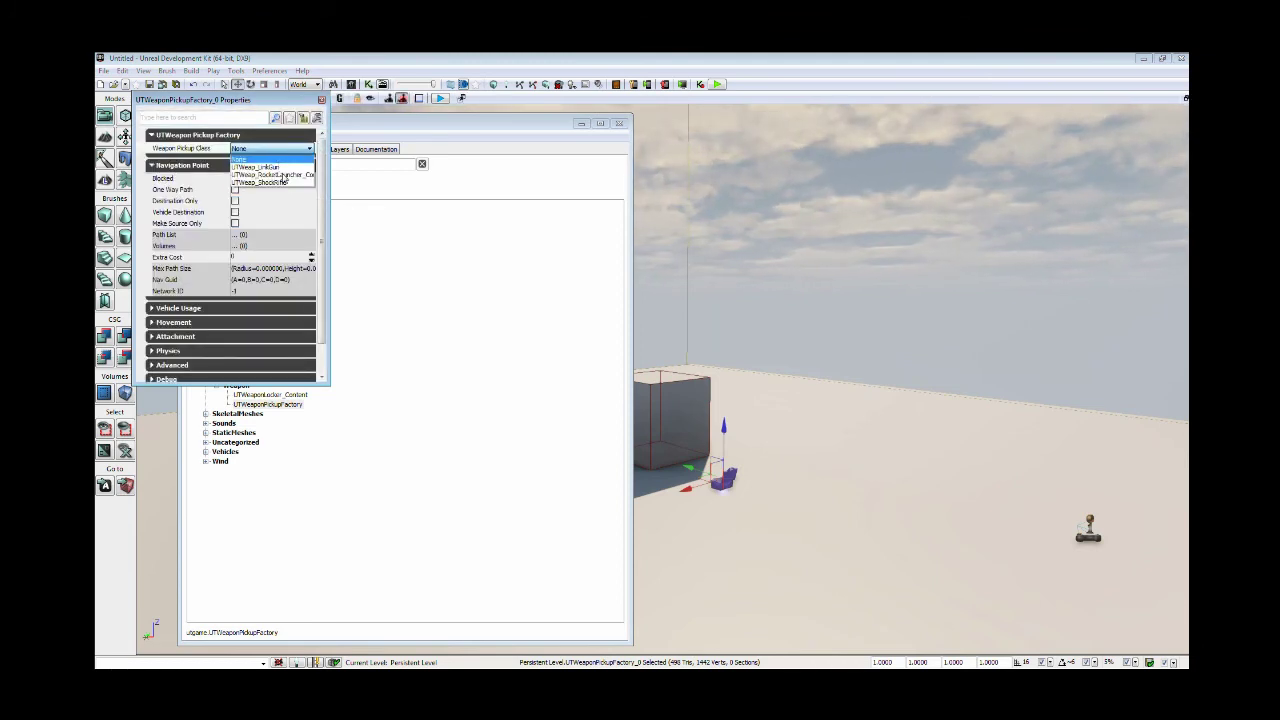
left_click(280, 175)
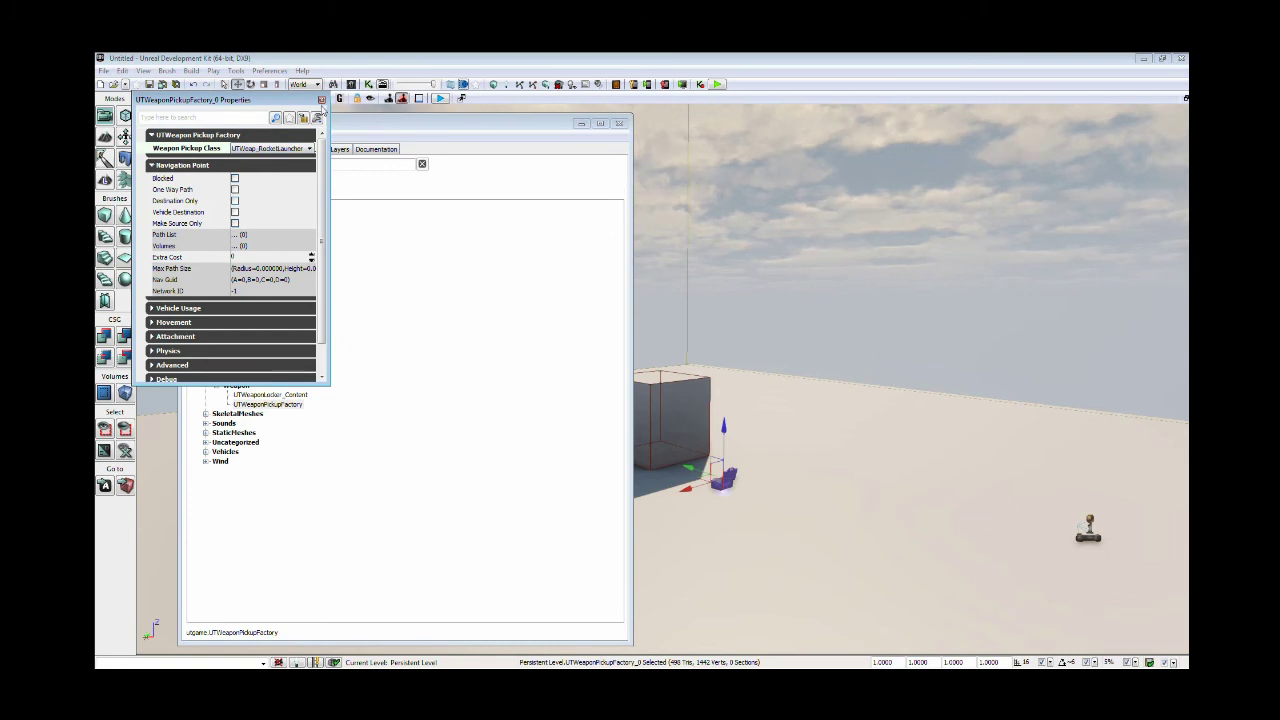
left_click(321, 100)
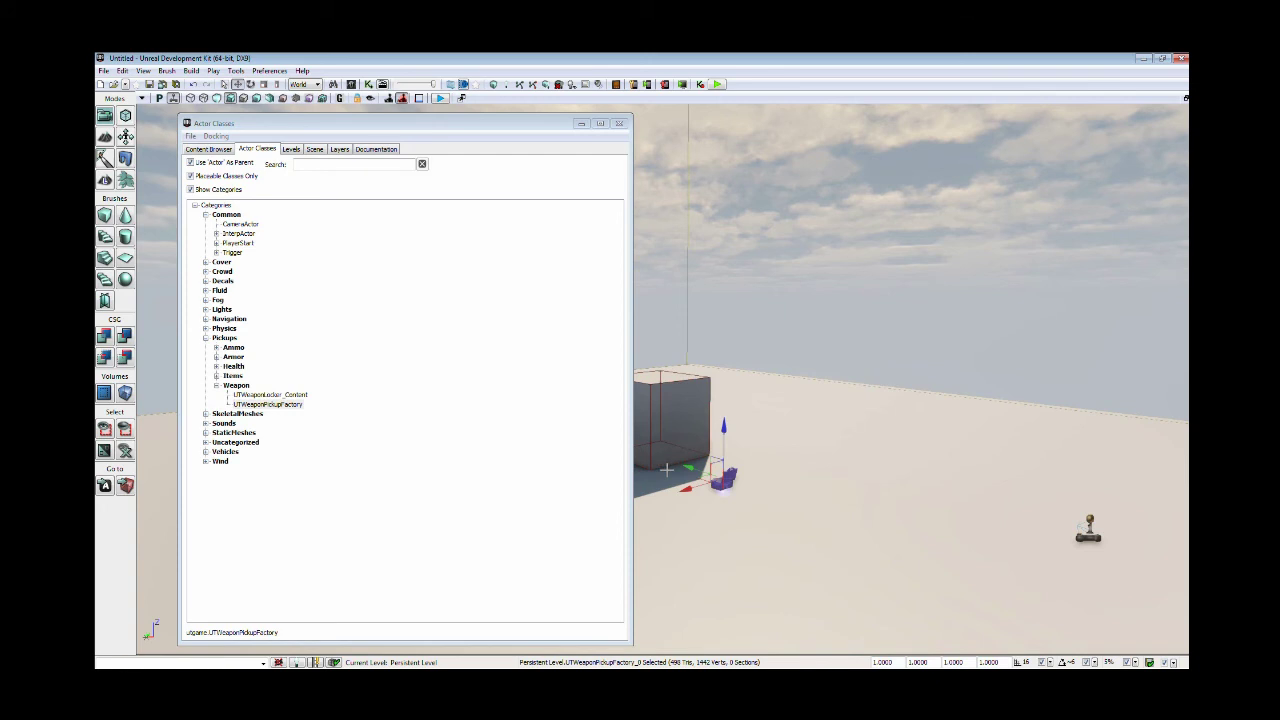
left_click(666, 469)
Step: Play from Here on the floor to inspect the pickup, then return to UTWeaponPickupFactory.uc in ConTEXT
right_click(666, 469)
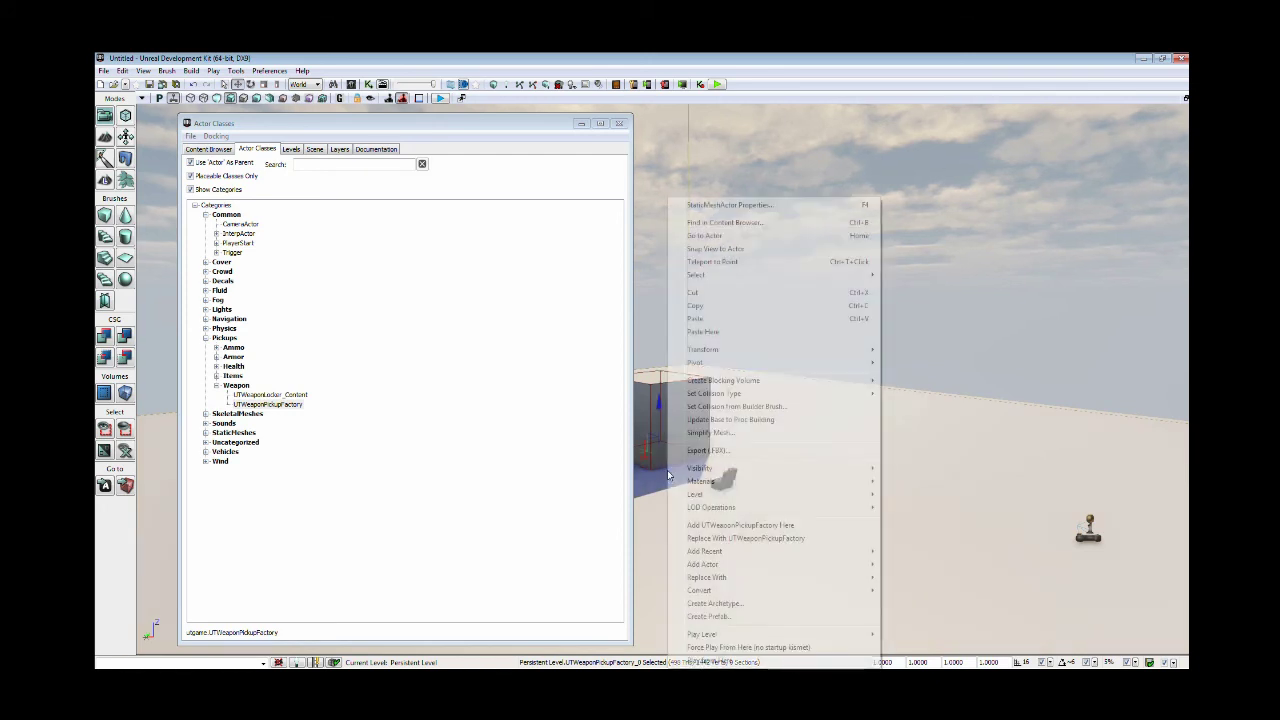
key("Escape")
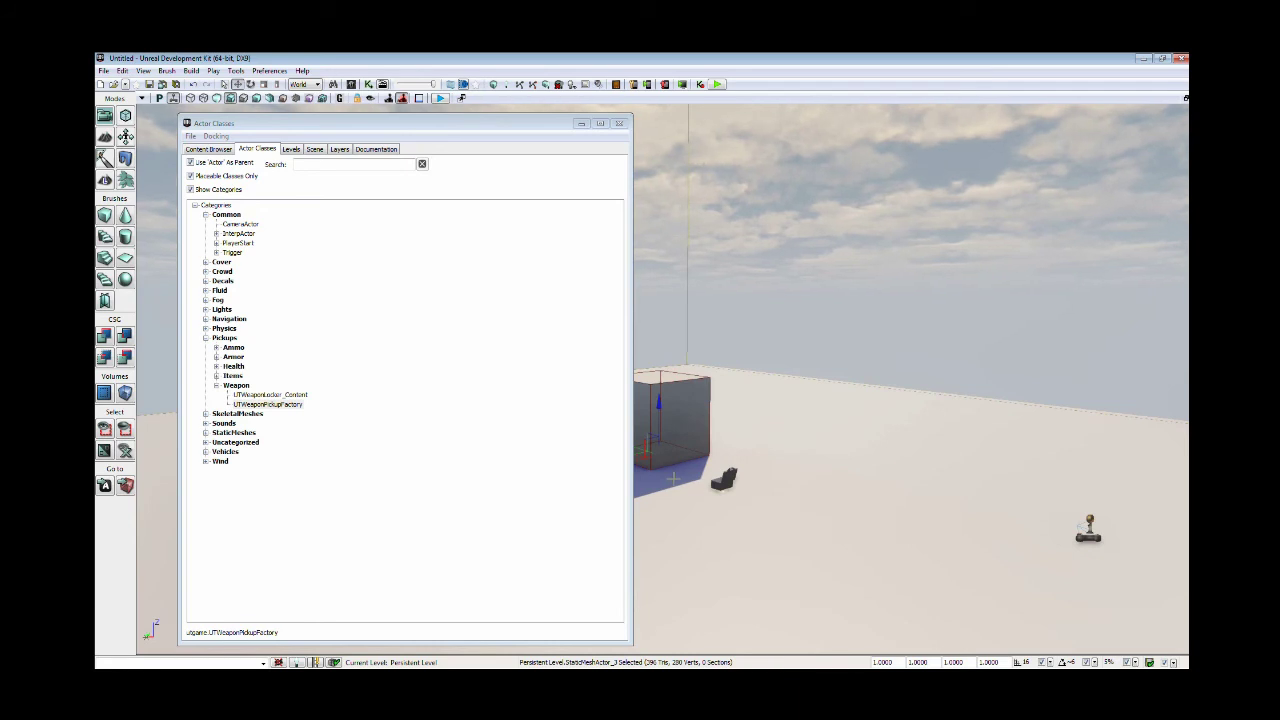
right_click(673, 479)
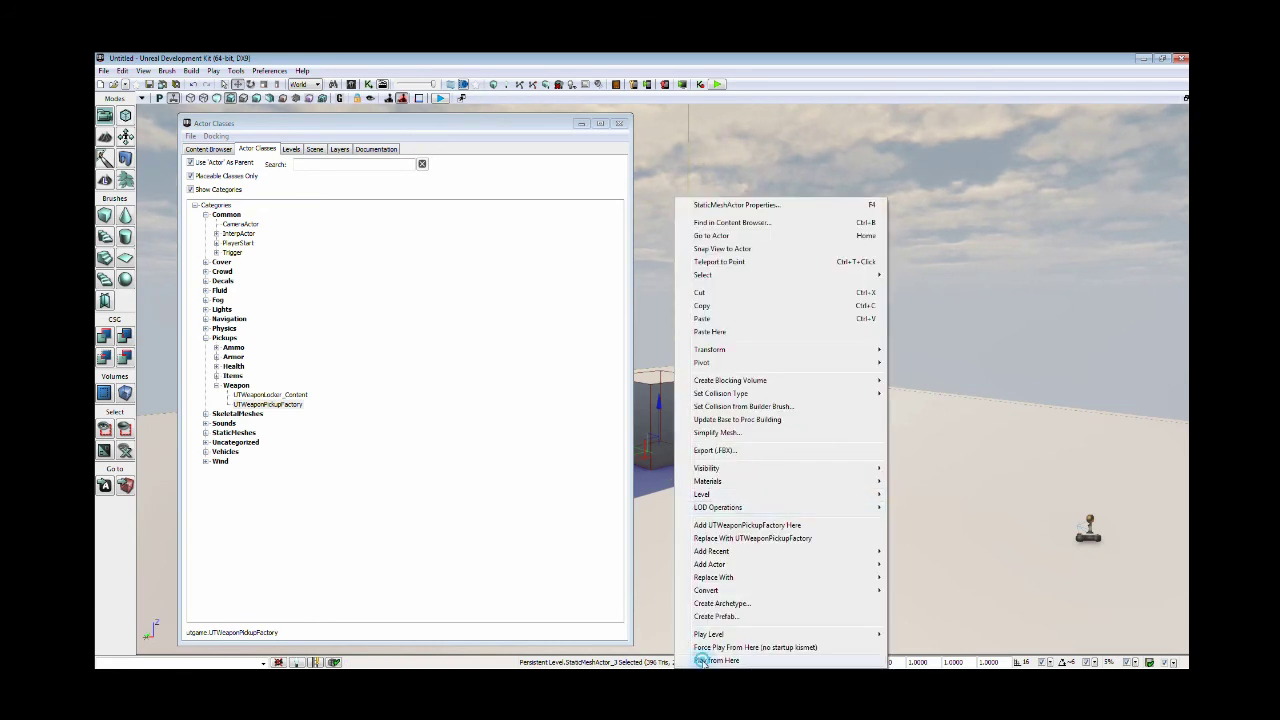
left_click(703, 661)
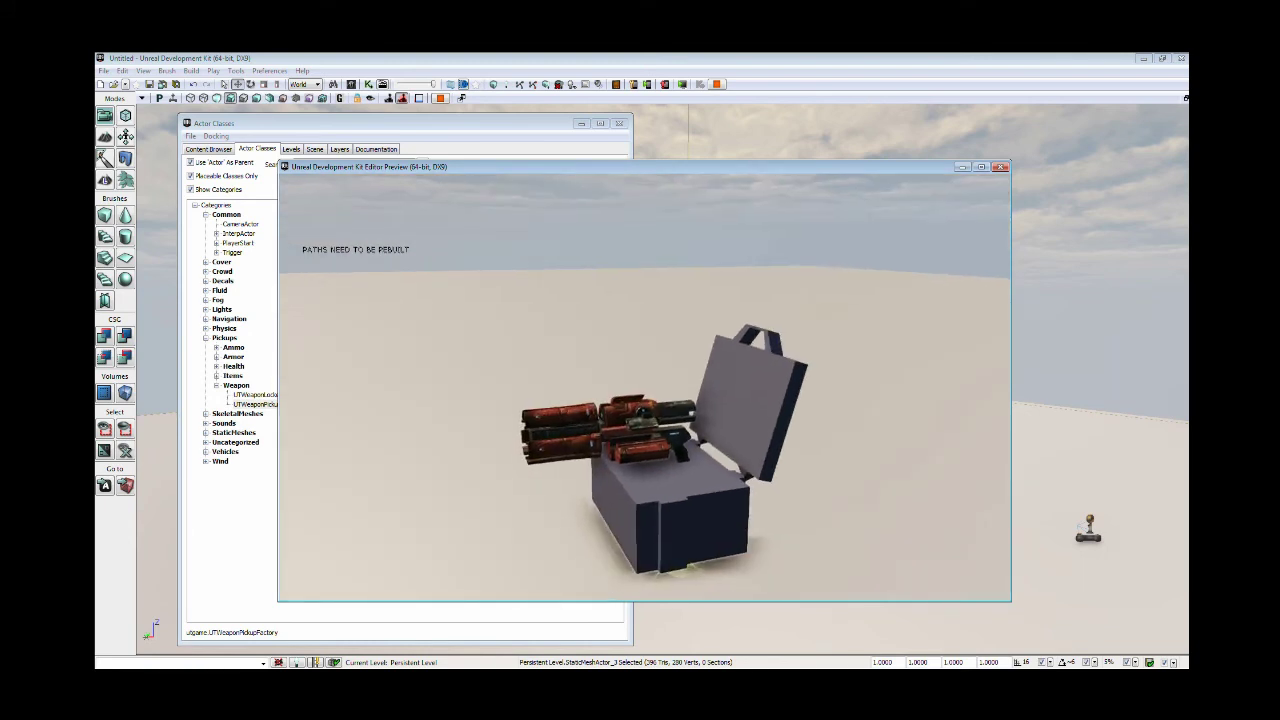
left_click(617, 124)
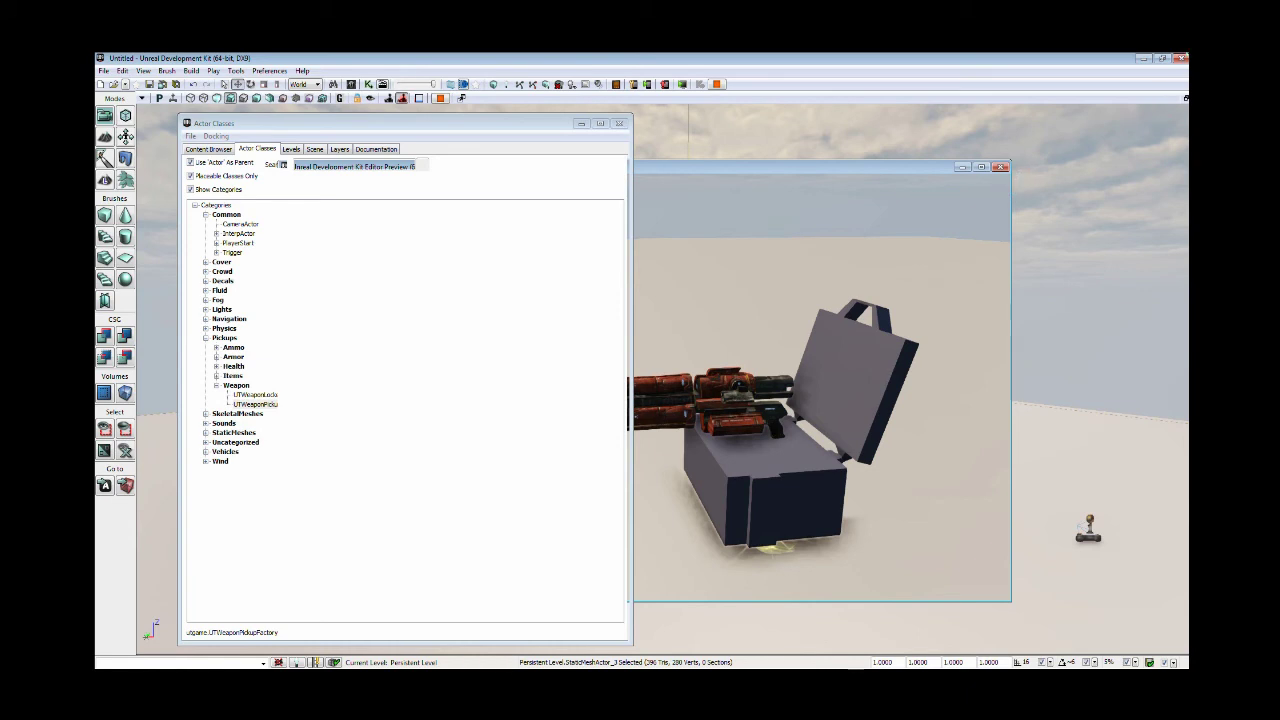
left_click(1181, 58)
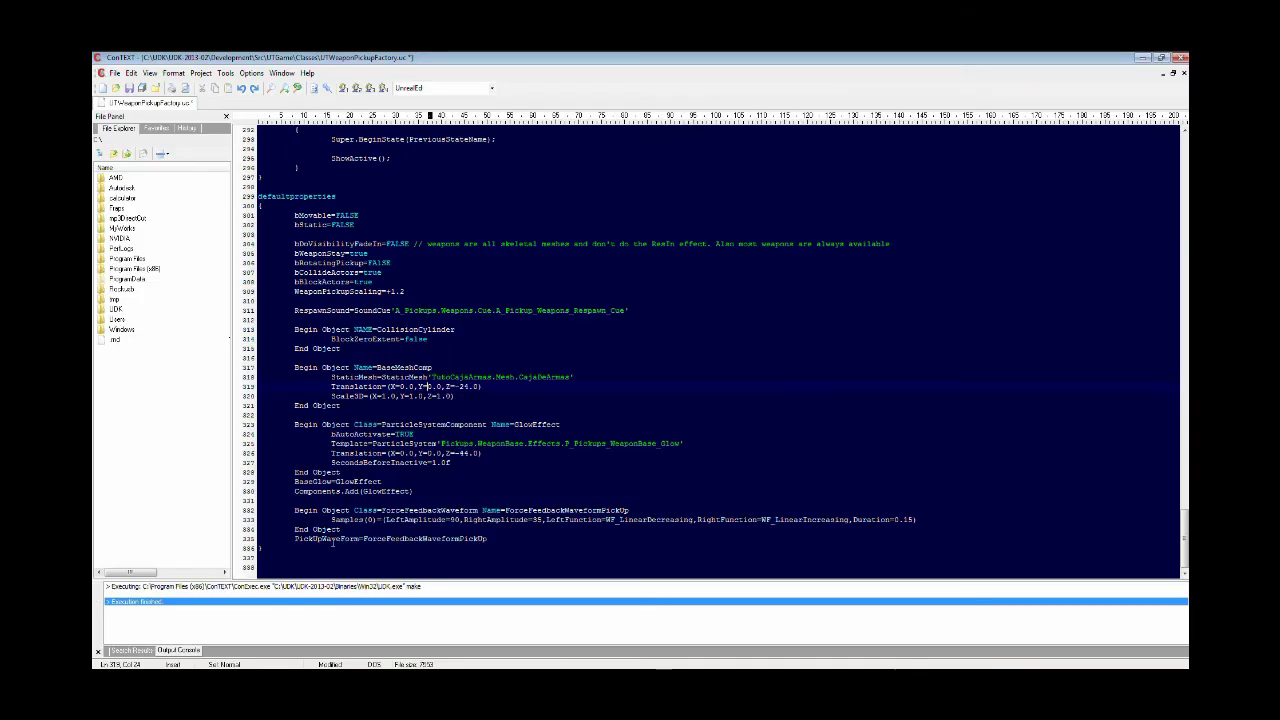
Step: Select the GlowEffect block from its first line through Components.Add(GlowEffect)
left_click(285, 434)
key("Up")
left_click_drag(290, 430, 557, 433)
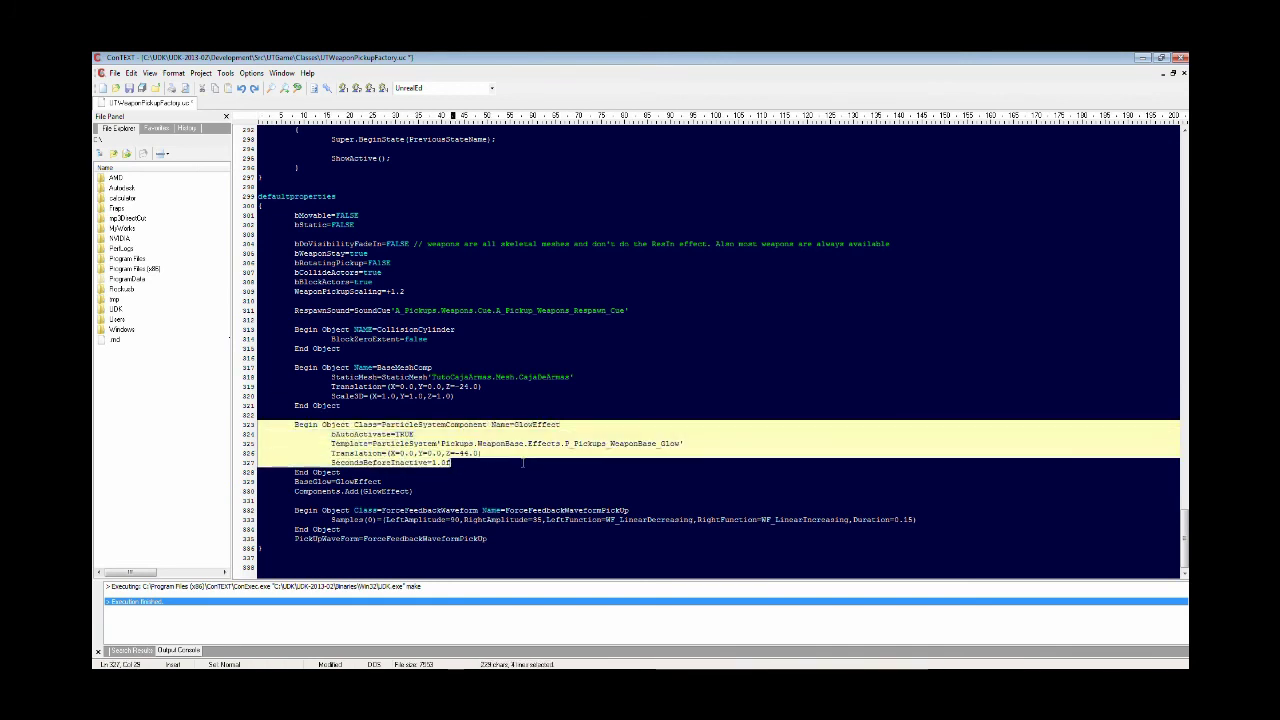
left_click_drag(564, 432, 482, 489)
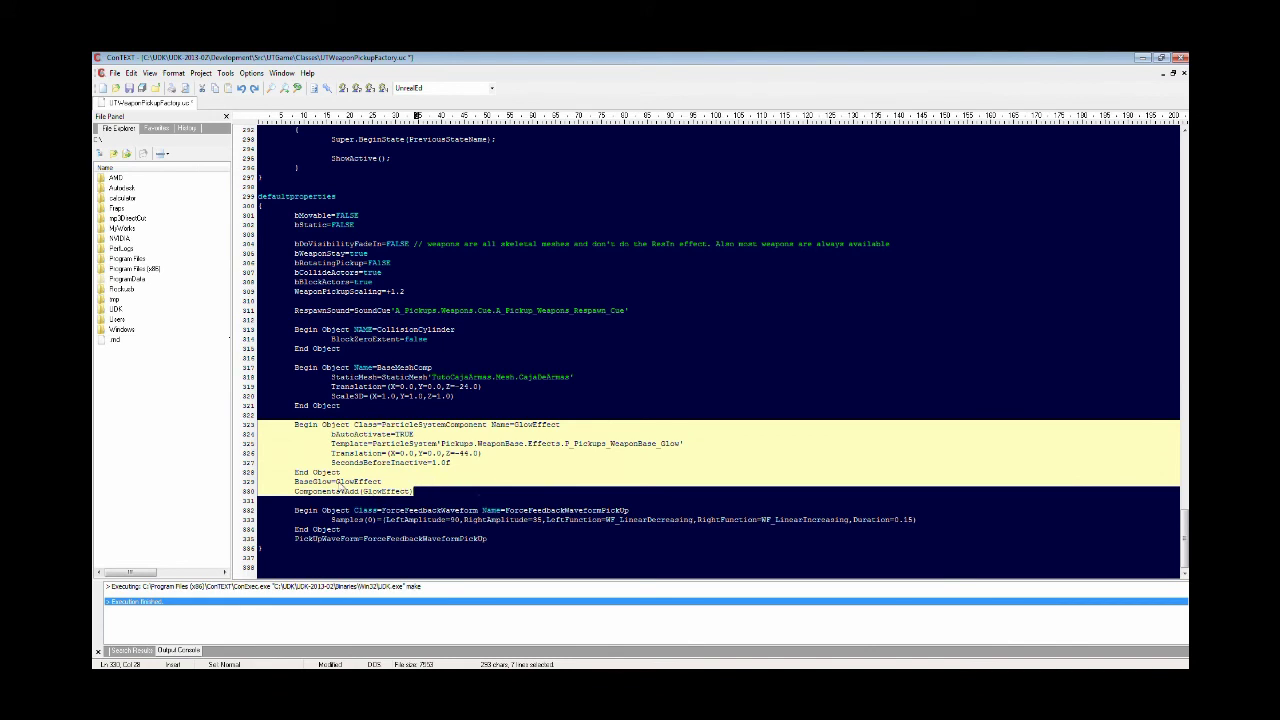
left_click(384, 418)
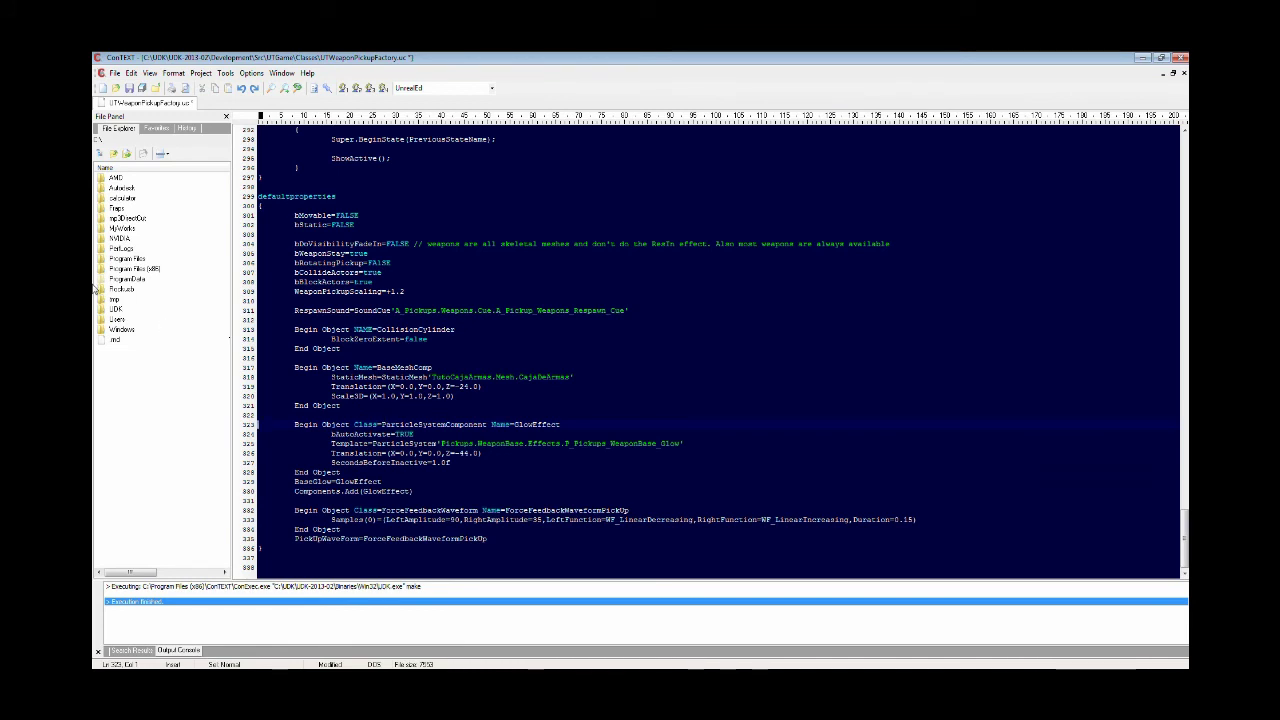
Step: Wrap the GlowEffect block in /* */ comment markers, save the script, and recompile with F9
key("Right")
key("Right")
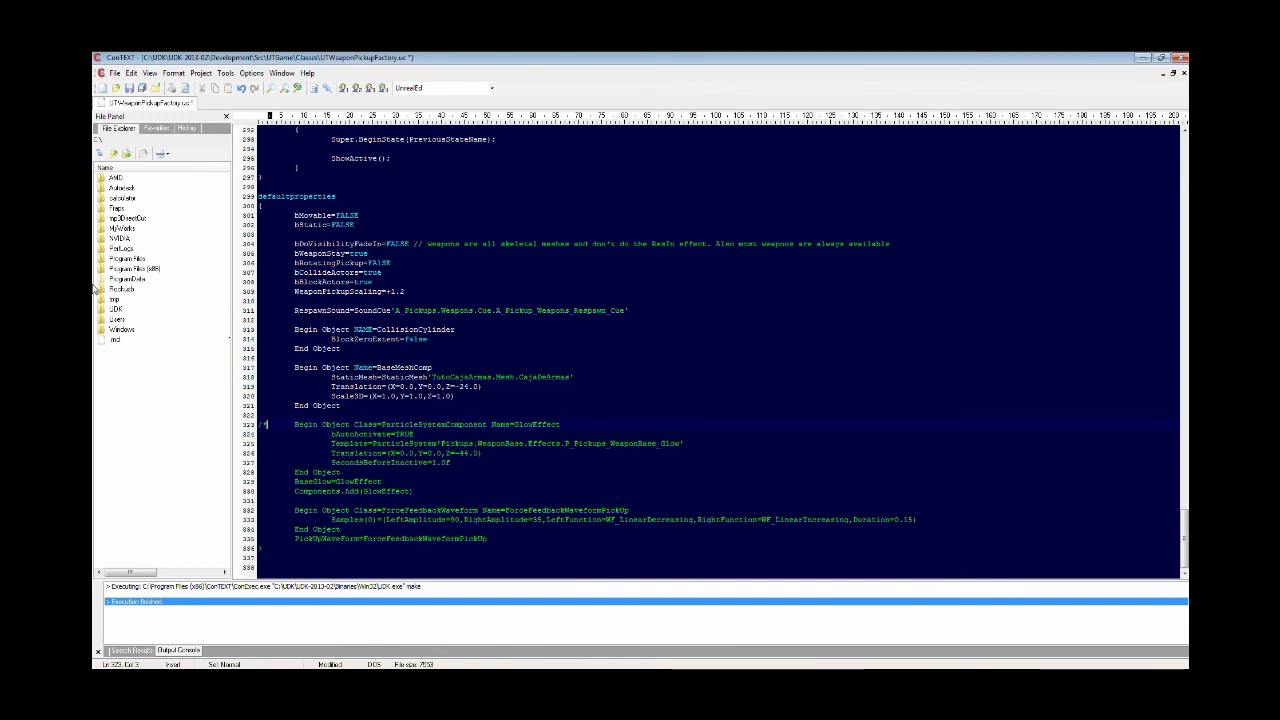
key("Down")
key("Down")
key("Down")
key("Down")
key("Down")
key("End")
key("Return")
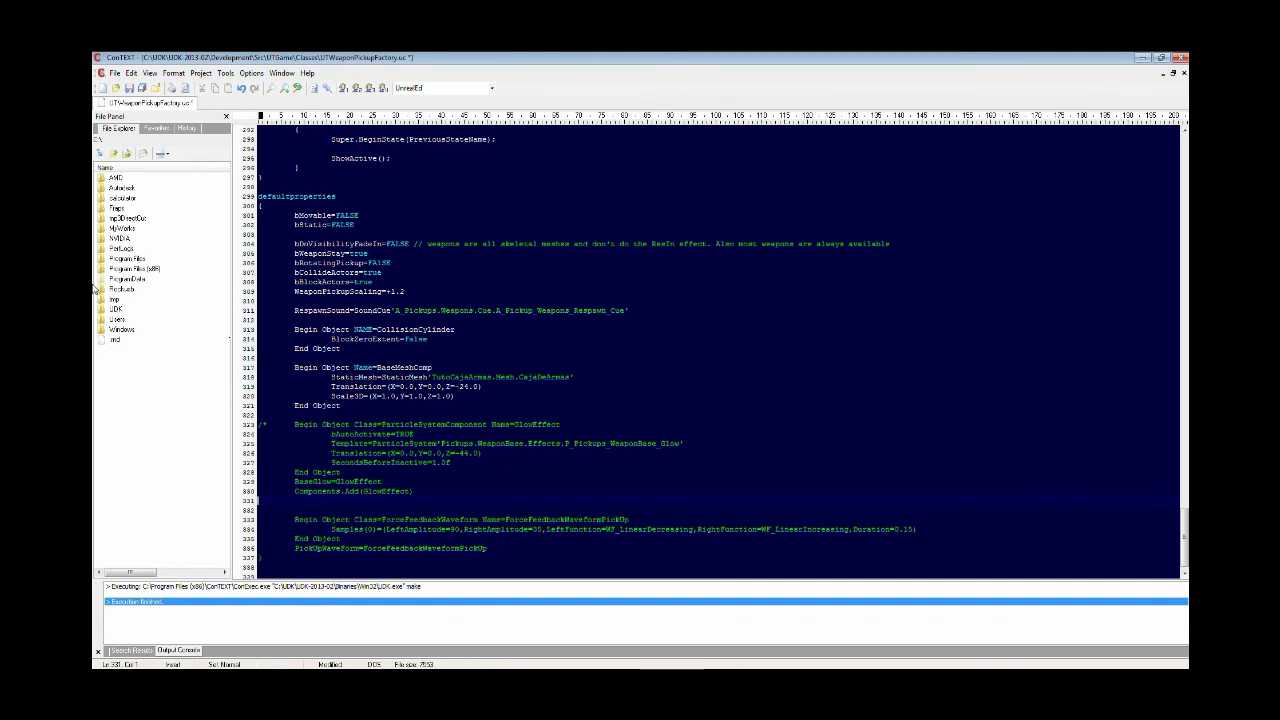
type("*/")
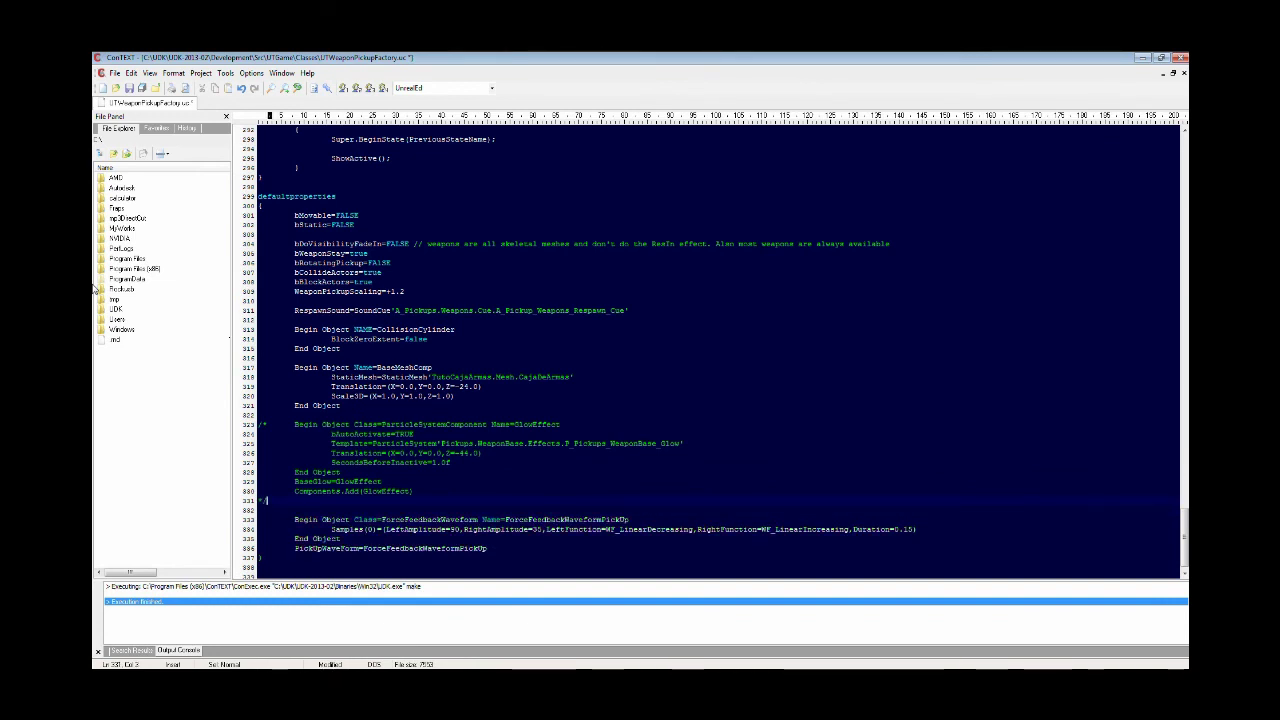
left_click(142, 88)
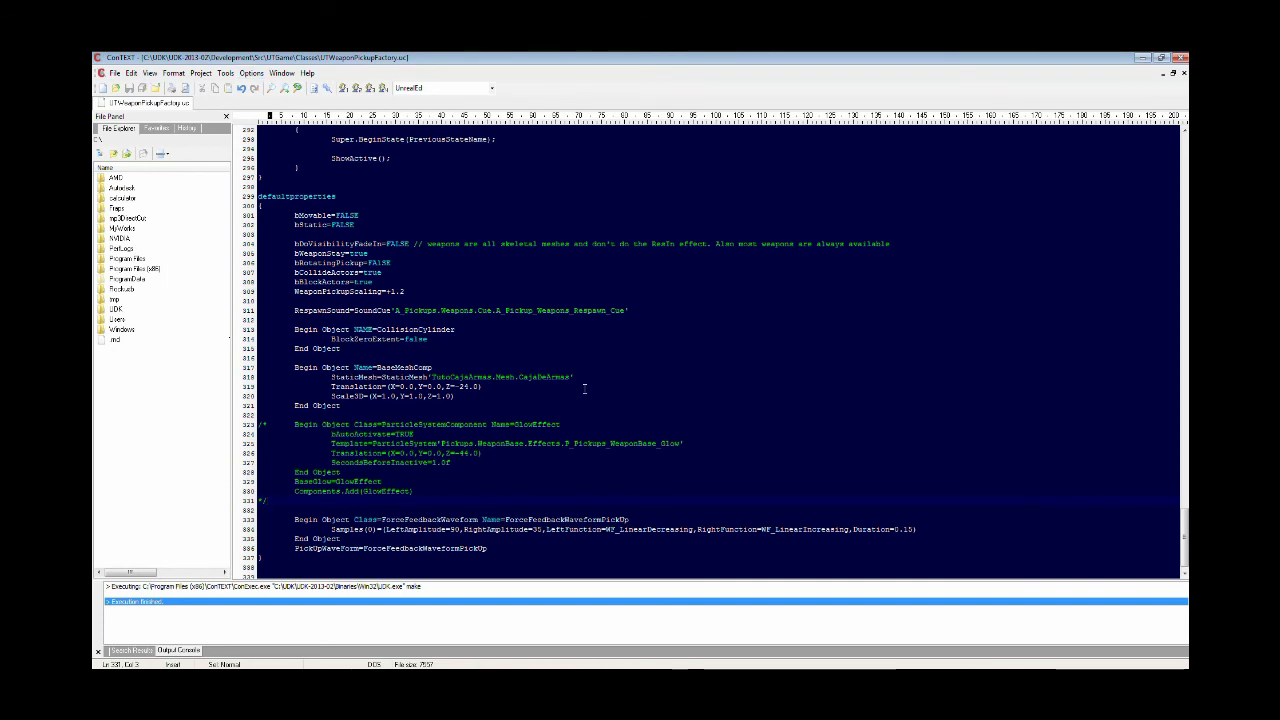
key("F9")
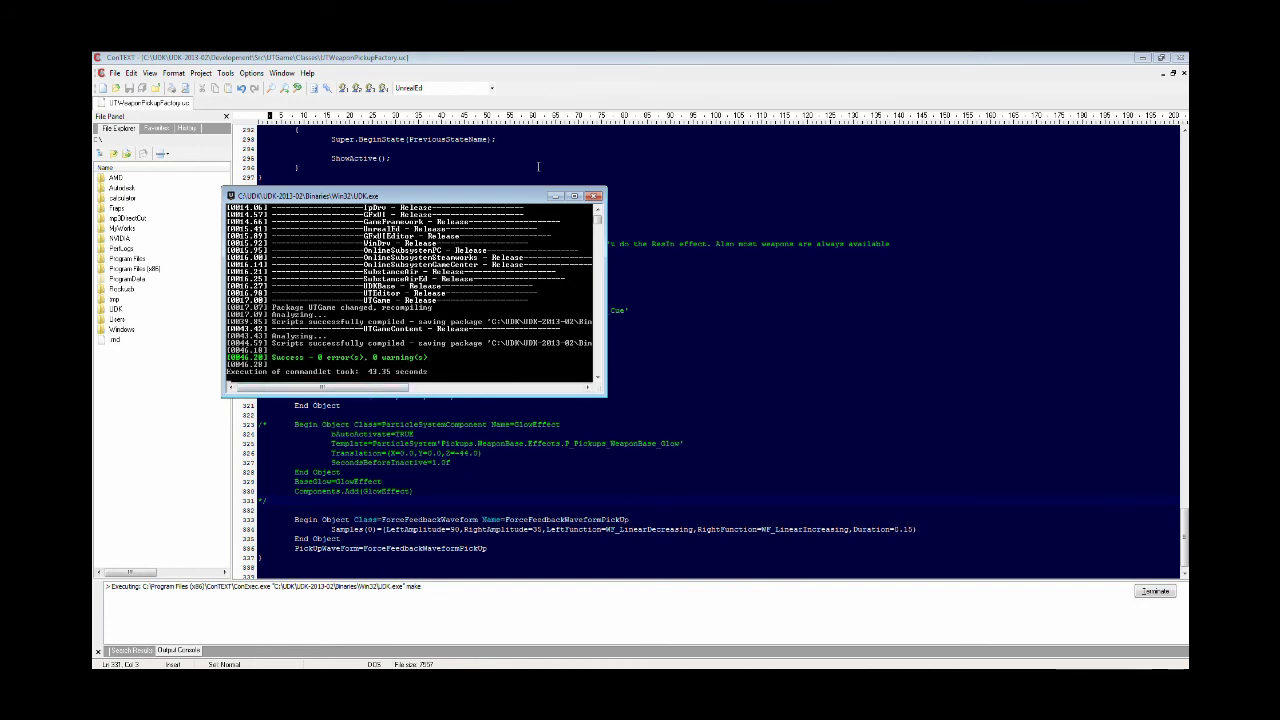
Step: Close the compiler console after its 0 errors, 0 warnings success report so the editor reopens
left_click(596, 196)
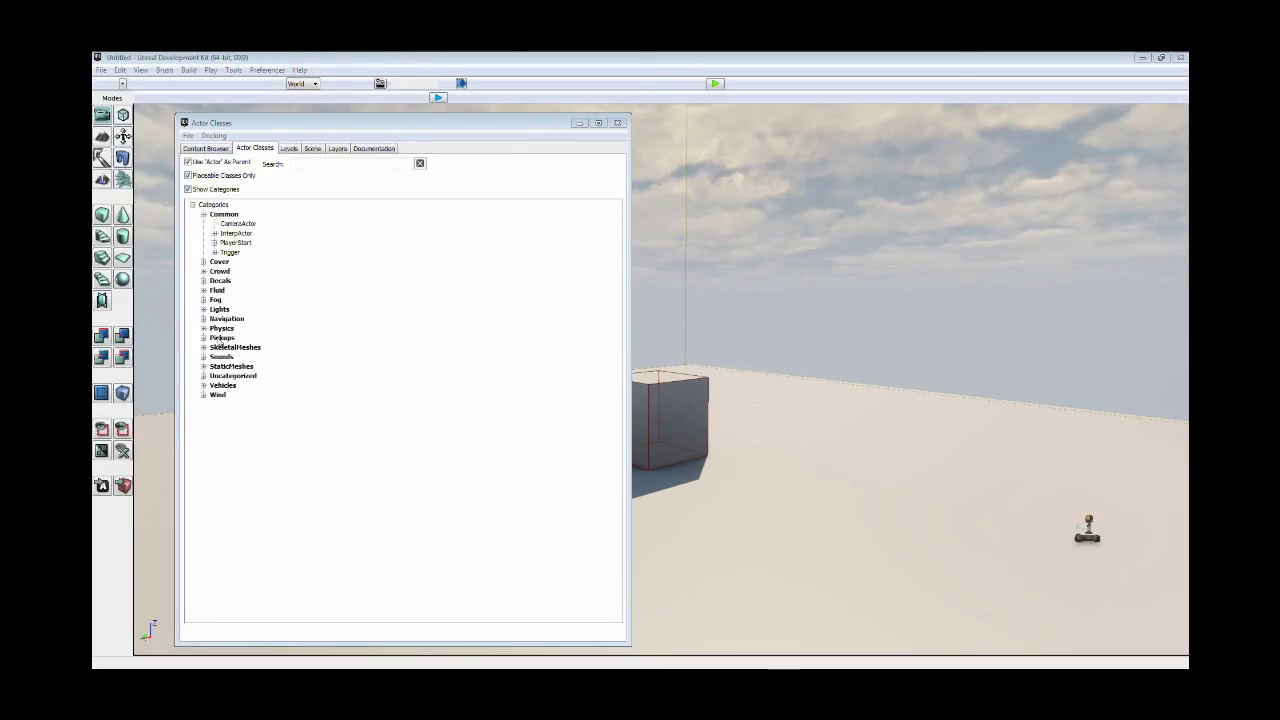
Step: Add a UTWeaponPickupFactory from Pickups > Weapon on the floor beside the cube and open its properties
double_click(224, 340)
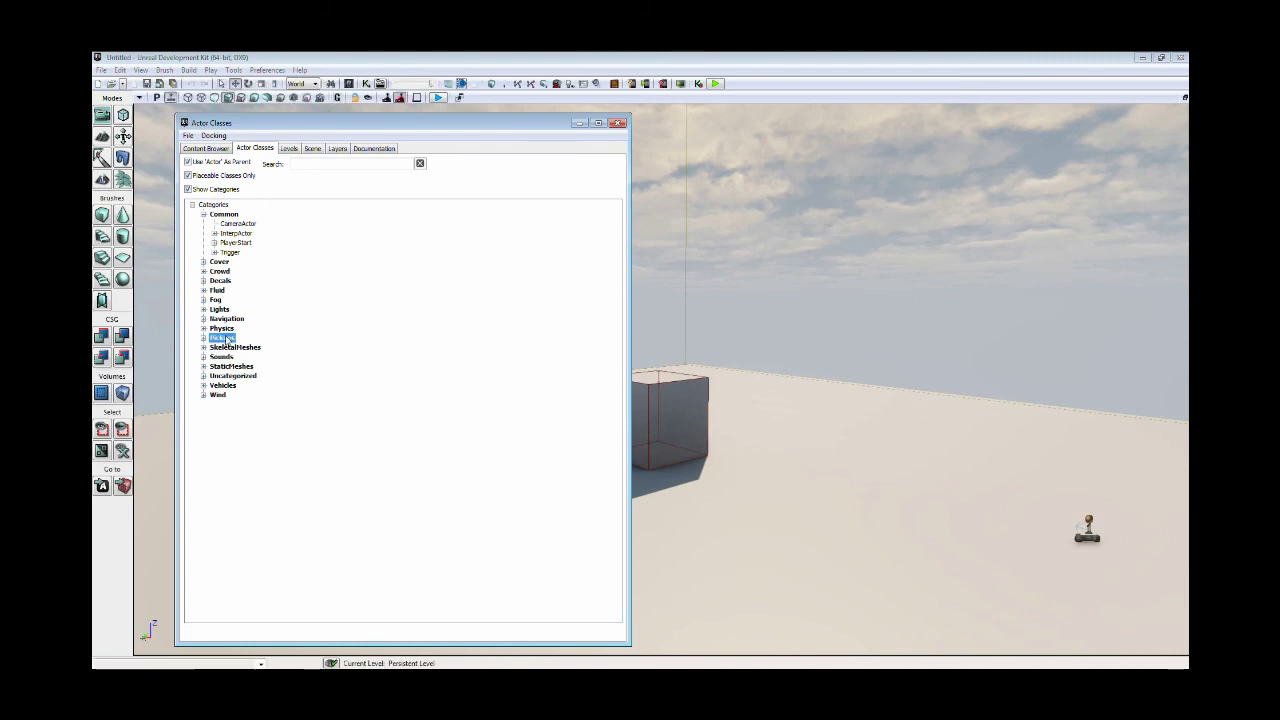
double_click(233, 385)
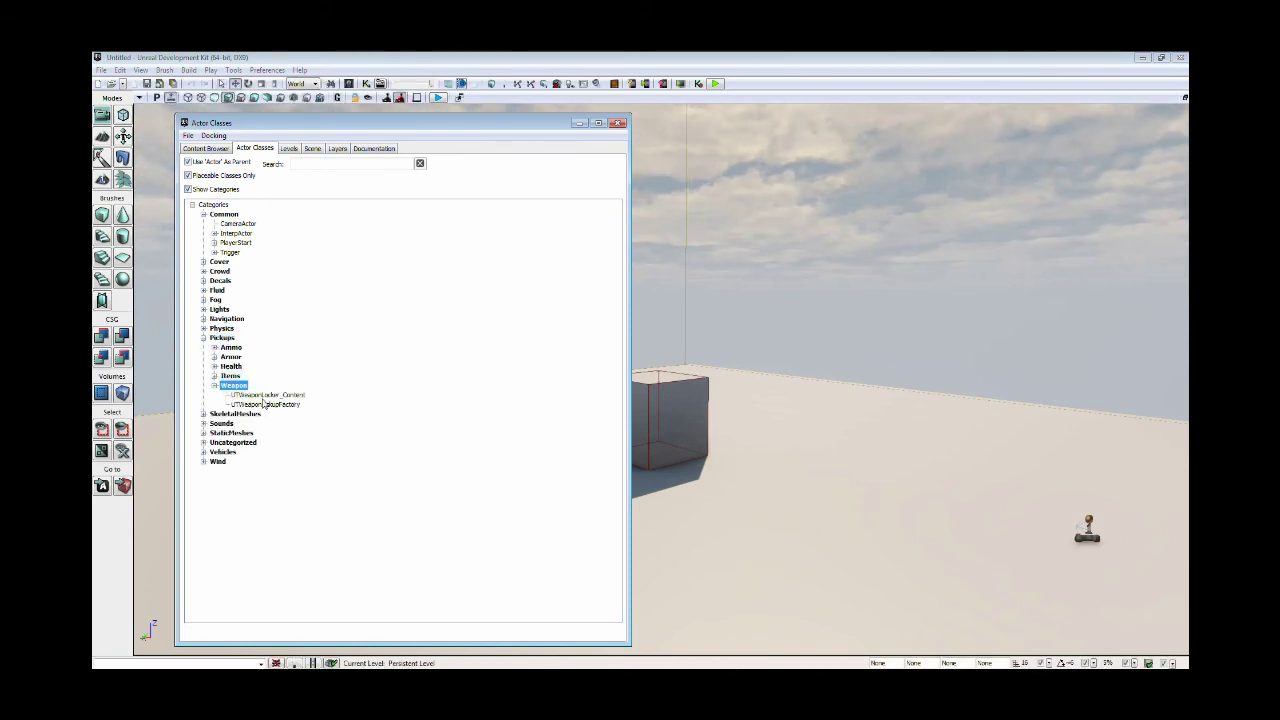
left_click(266, 395)
left_click(268, 405)
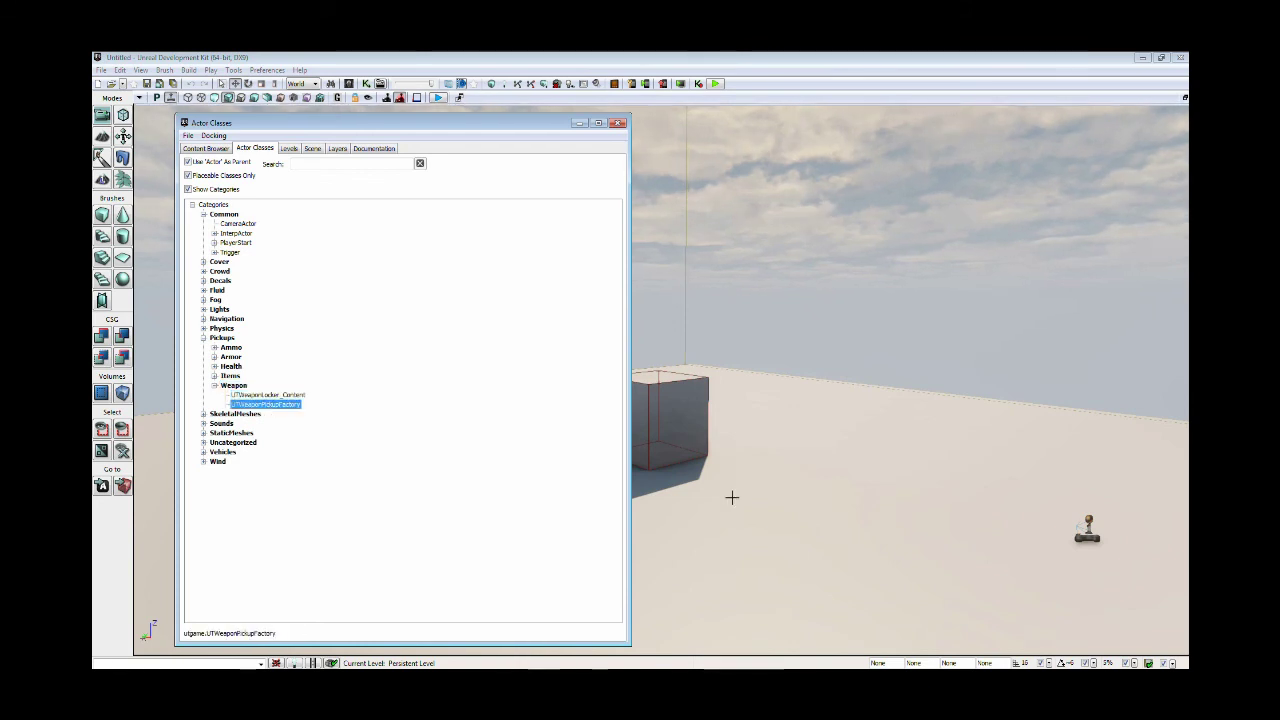
left_click(949, 566)
left_click(745, 523)
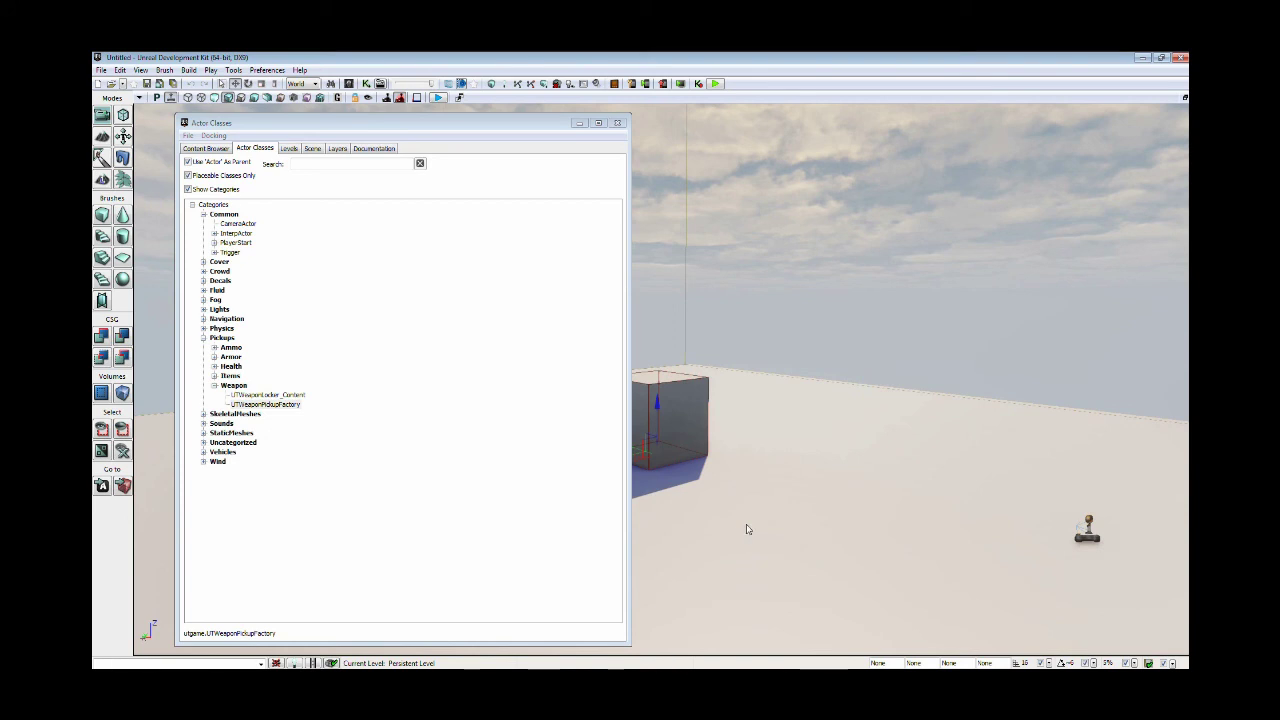
right_click(746, 529)
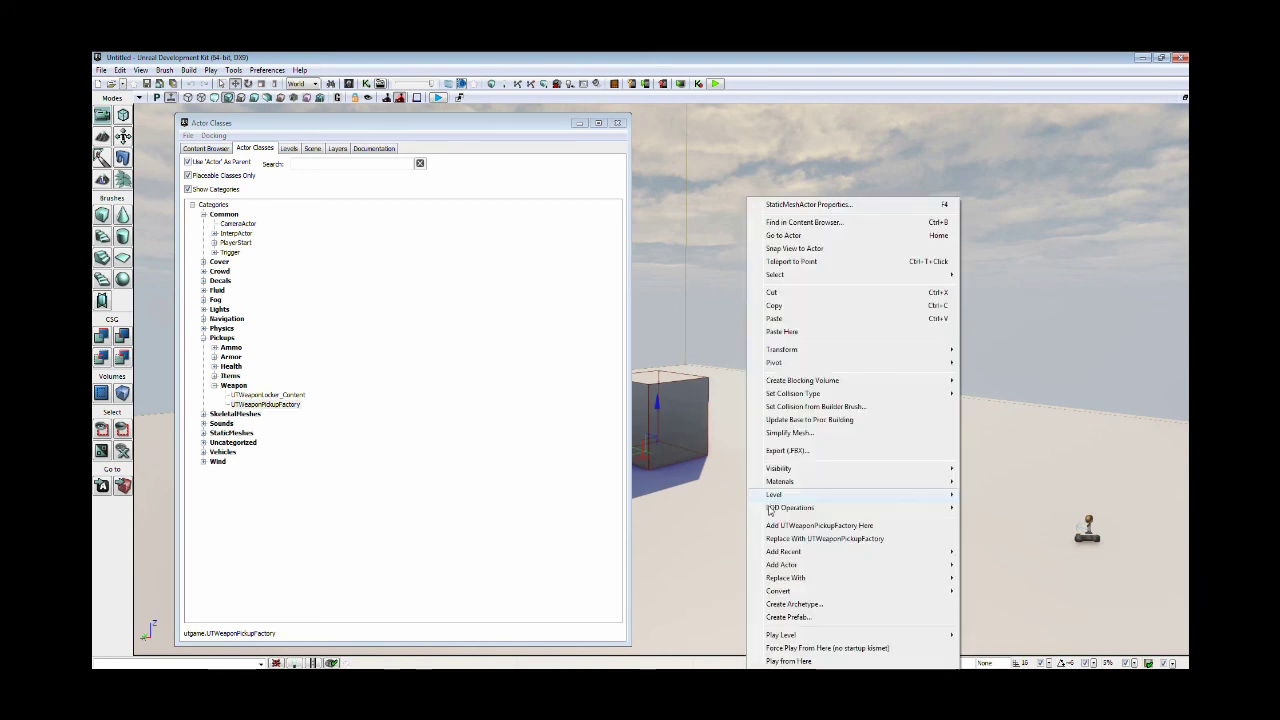
left_click(779, 525)
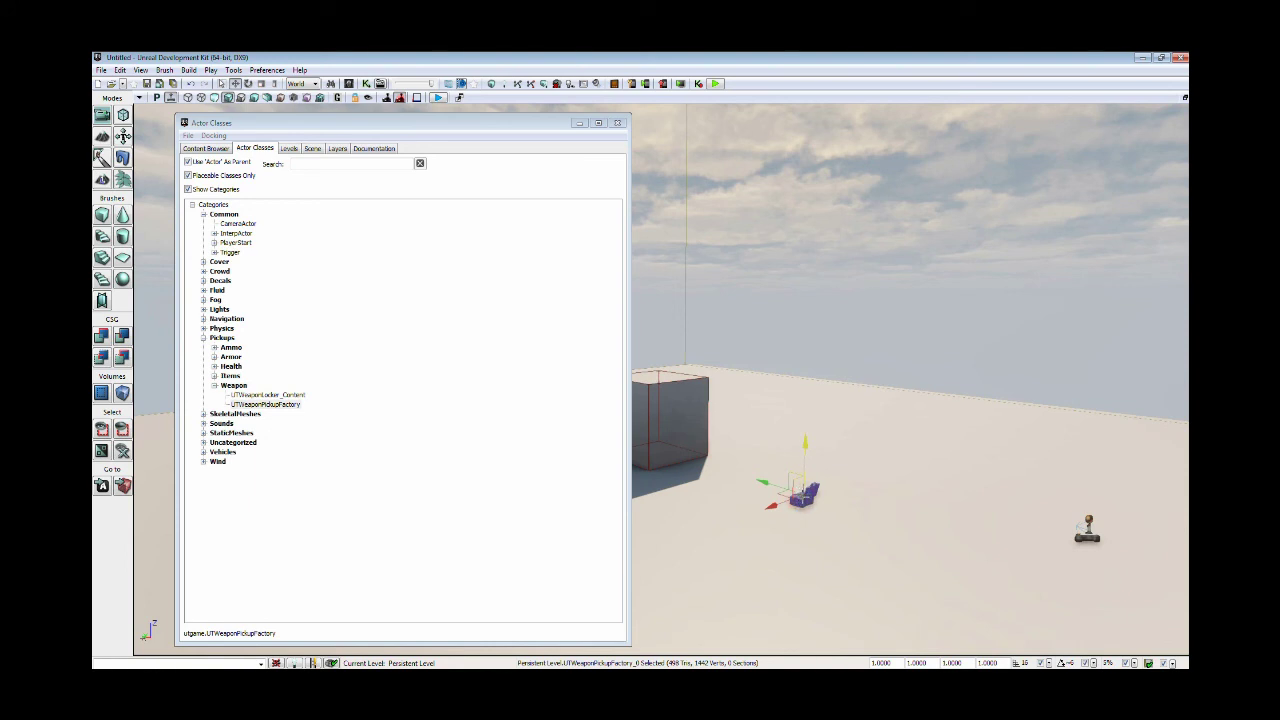
key("F4")
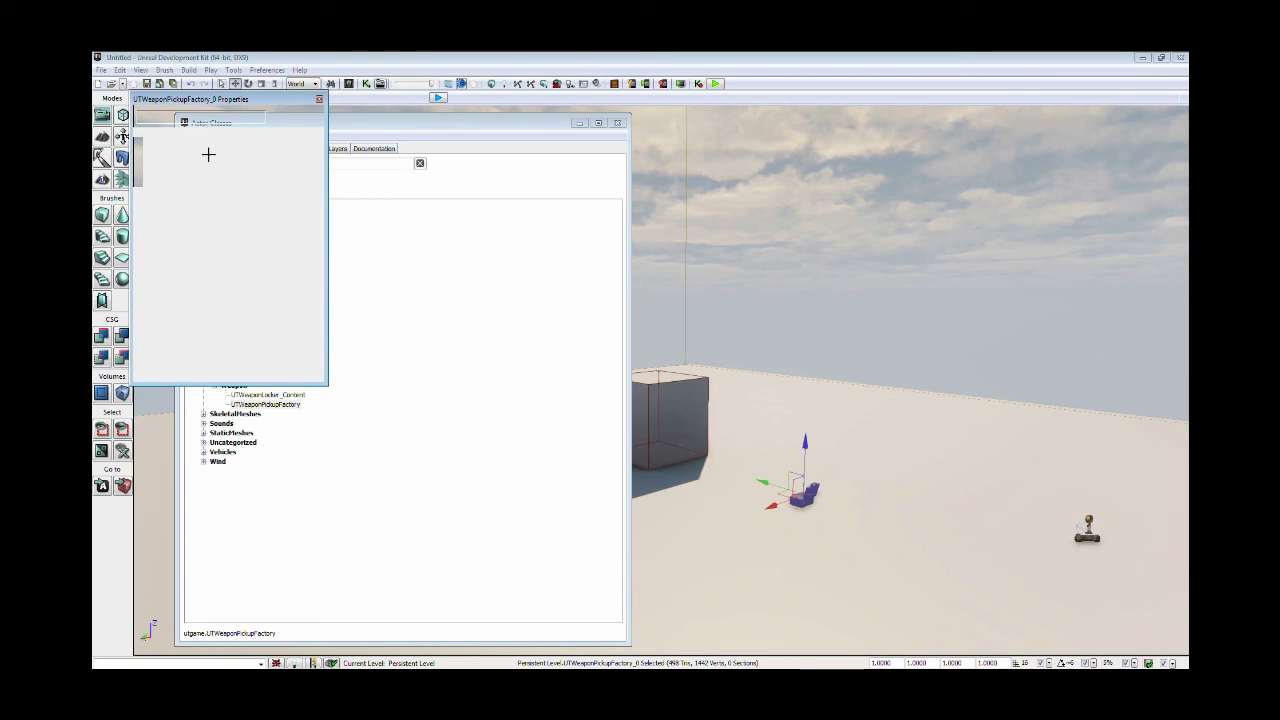
Step: Force-play the level from the floor to check the rocket launcher above the unglowing CajaDeArmas case, then exit
right_click(758, 636)
mouse_move(790, 638)
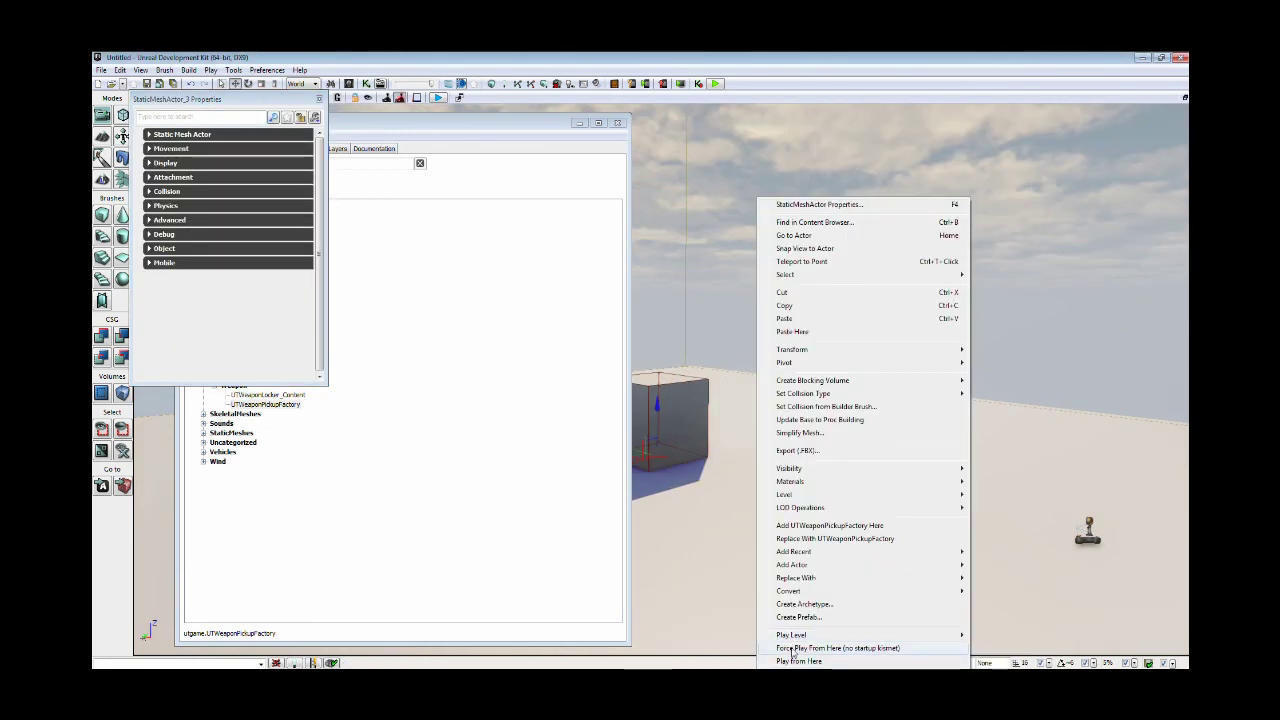
left_click(792, 649)
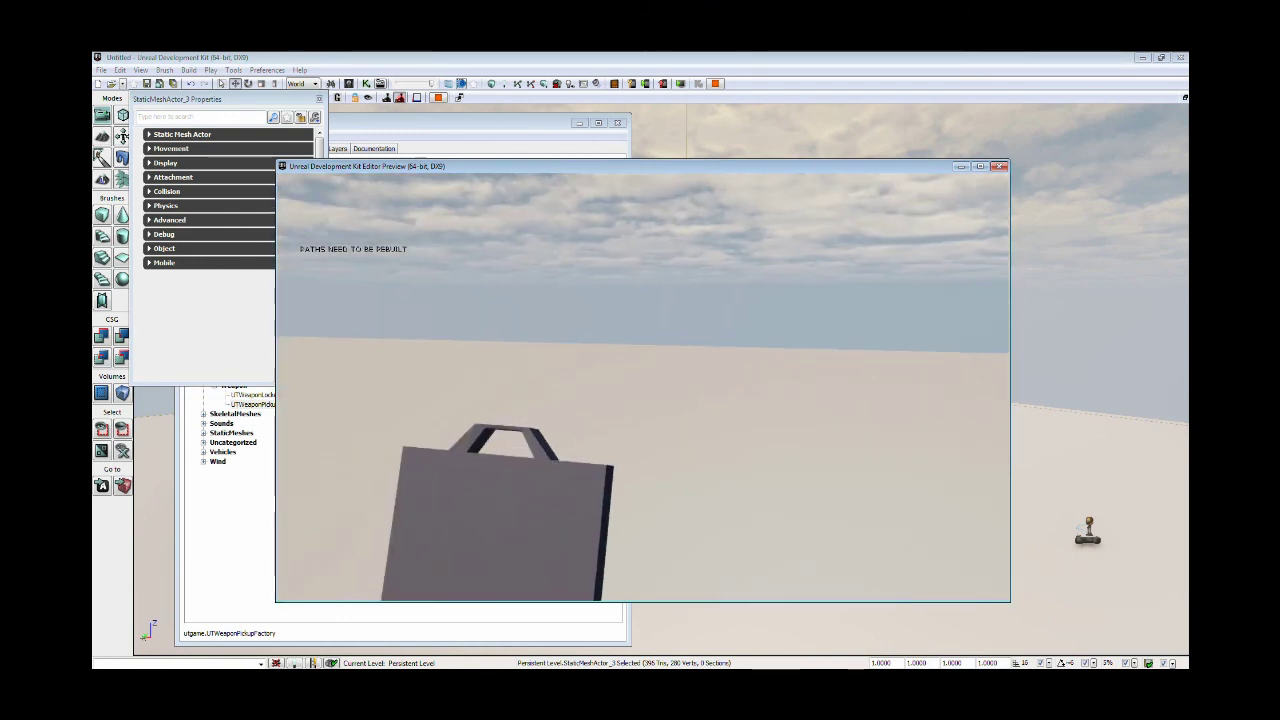
key("Escape")
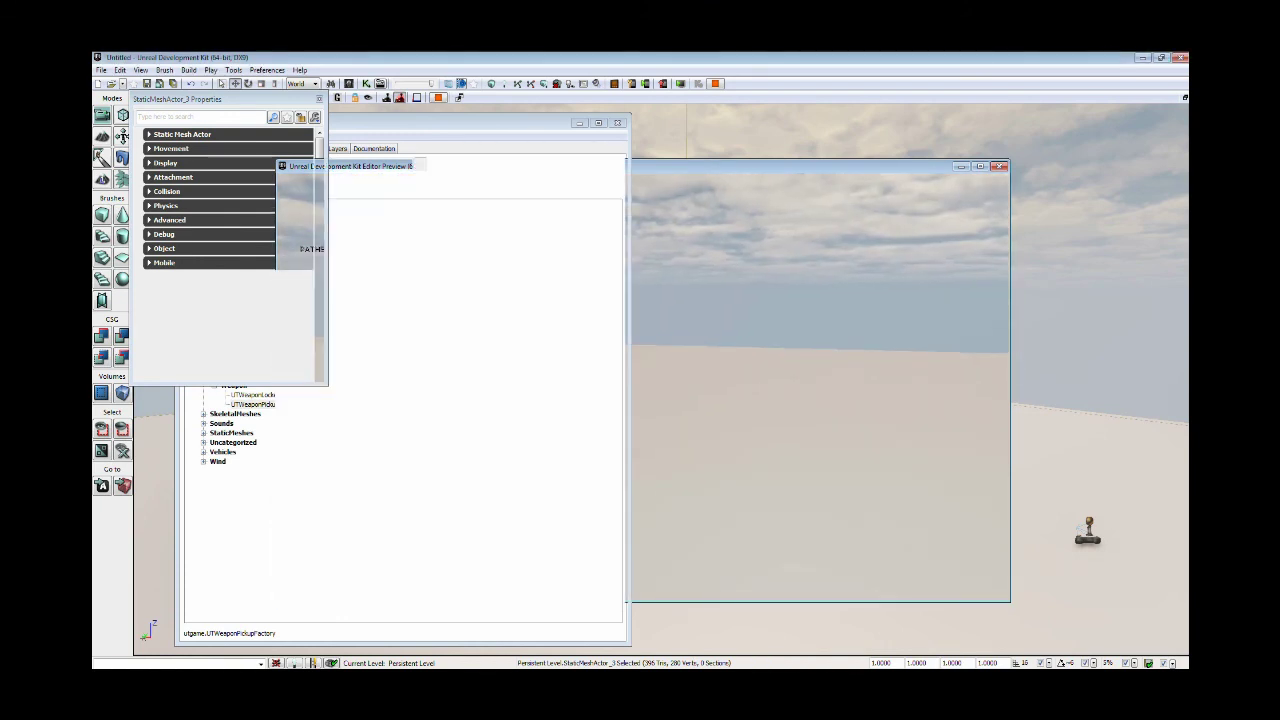